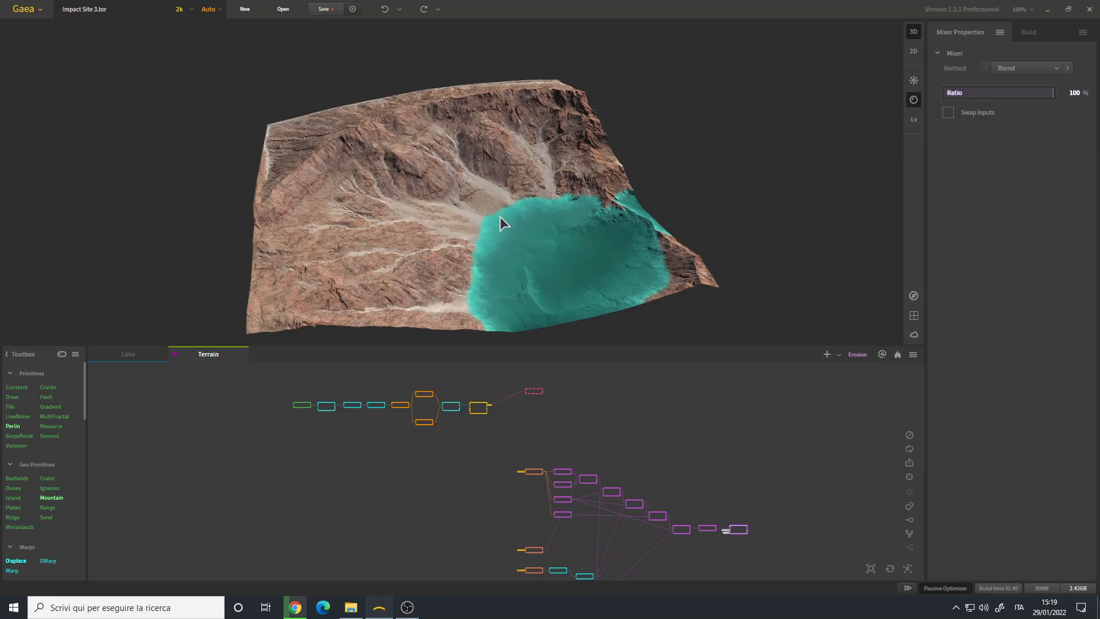
- Move the Terrain graph tab ahead of the Lake tab
mouse_move(461, 248)
left_mouse_down()
mouse_move(439, 248)
mouse_move(472, 250)
mouse_move(462, 243)
mouse_move(433, 261)
mouse_move(483, 256)
mouse_move(434, 244)
mouse_move(430, 253)
mouse_move(453, 257)
mouse_move(444, 248)
left_mouse_up()
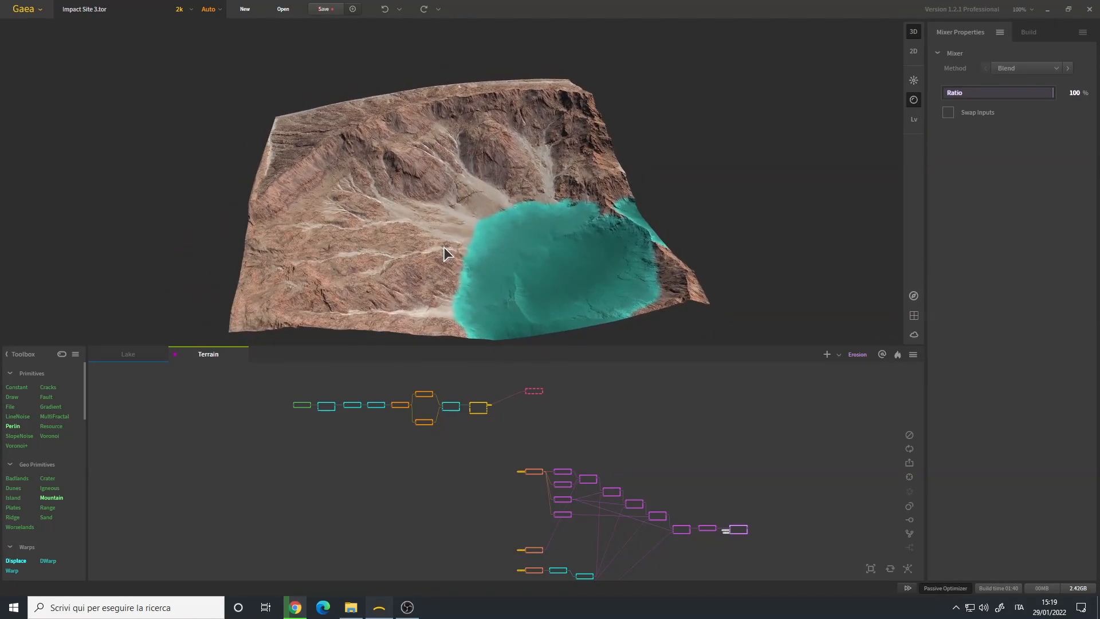
left_click_drag(383, 211, 435, 285)
middle_click_drag(318, 452, 418, 475)
left_click_drag(211, 353, 135, 359)
scroll(397, 454, "up", 5)
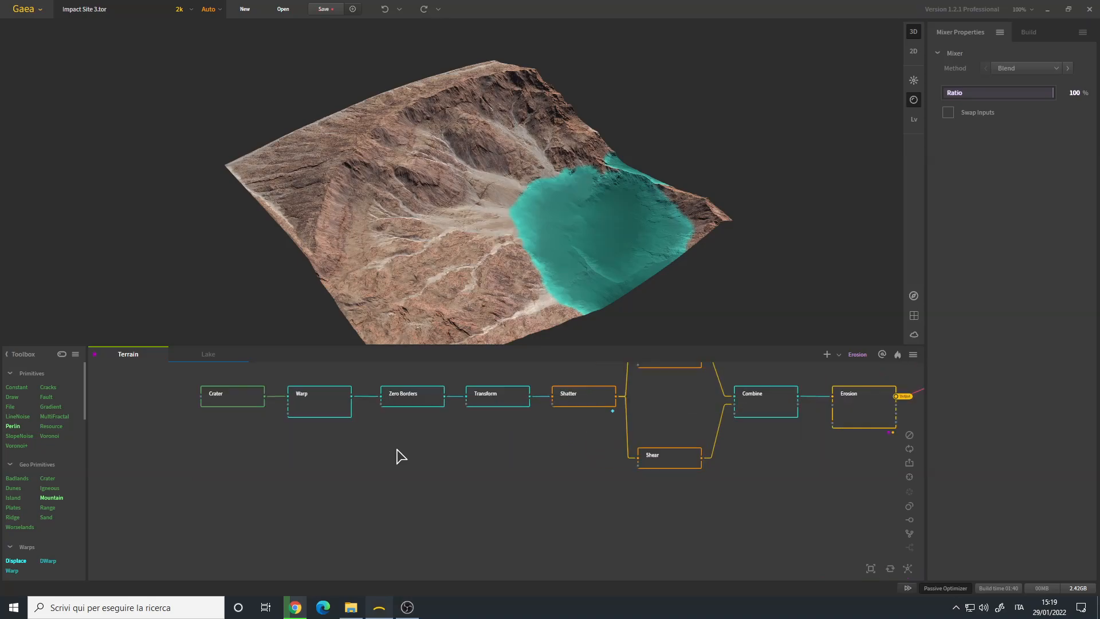
- Examine the Crater node's terrain shape, its depth and scale settings, and the available profile options
middle_click_drag(429, 430, 452, 489)
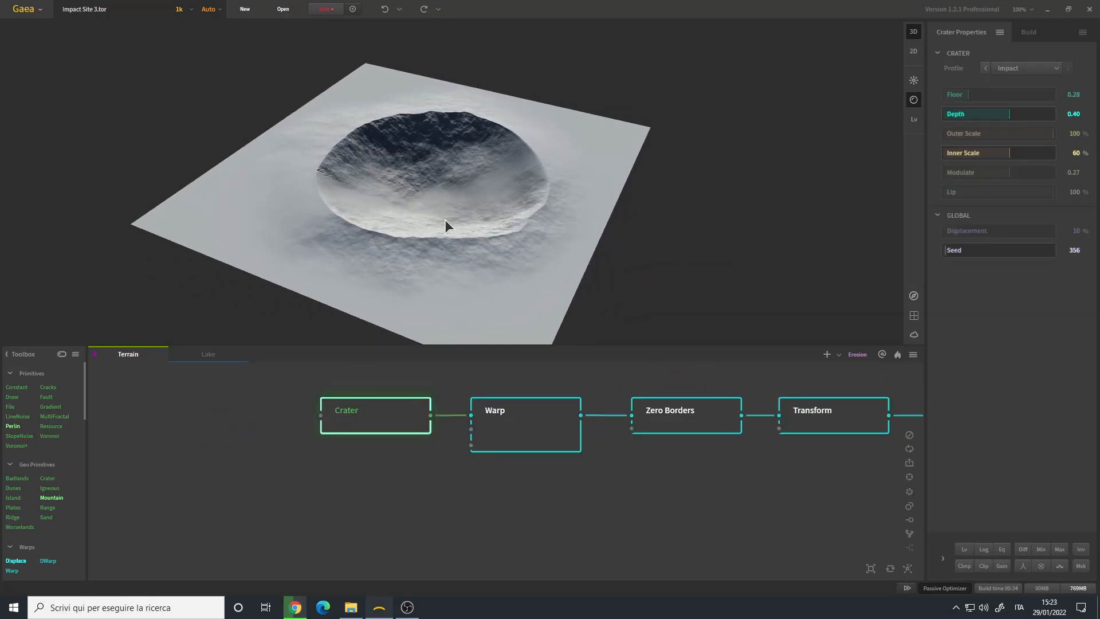
left_click_drag(452, 224, 482, 227)
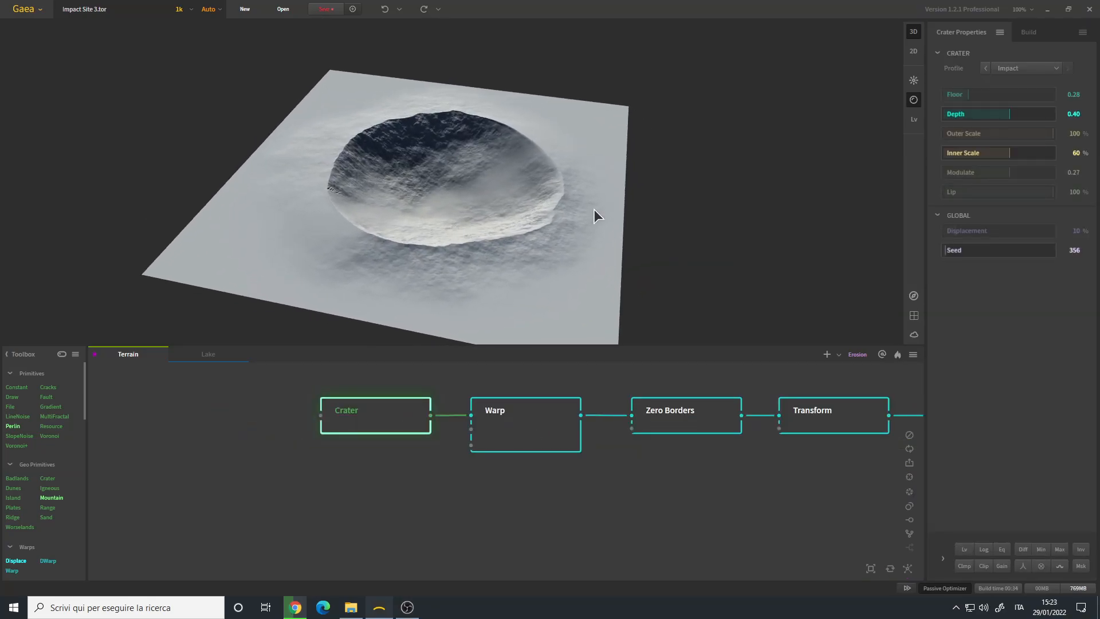
left_click_drag(423, 236, 472, 197)
left_click(1022, 65)
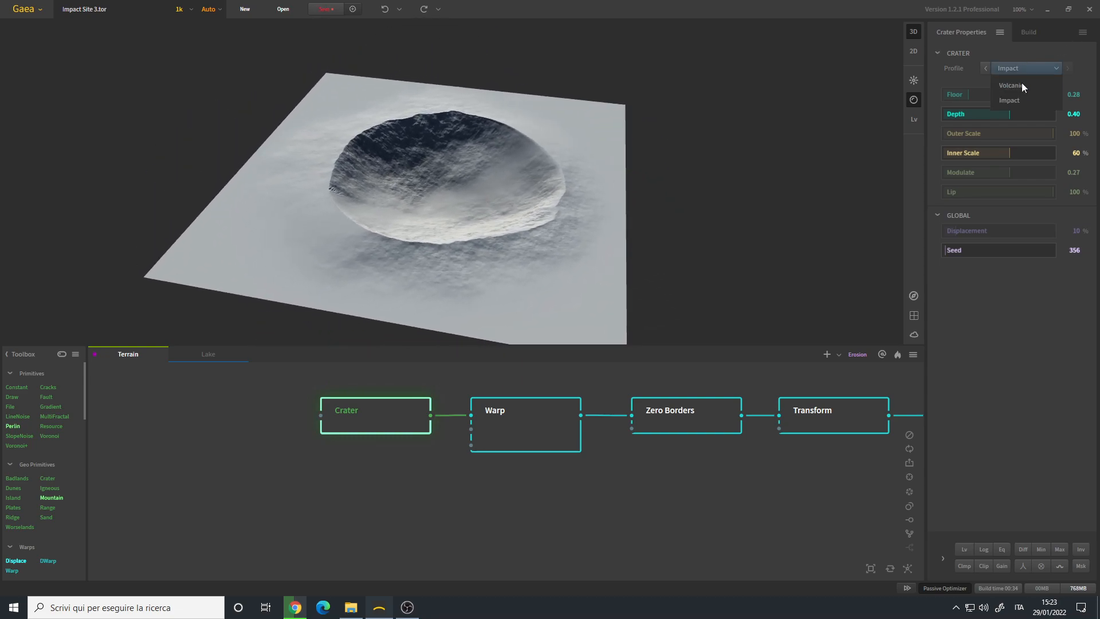
left_click(1019, 54)
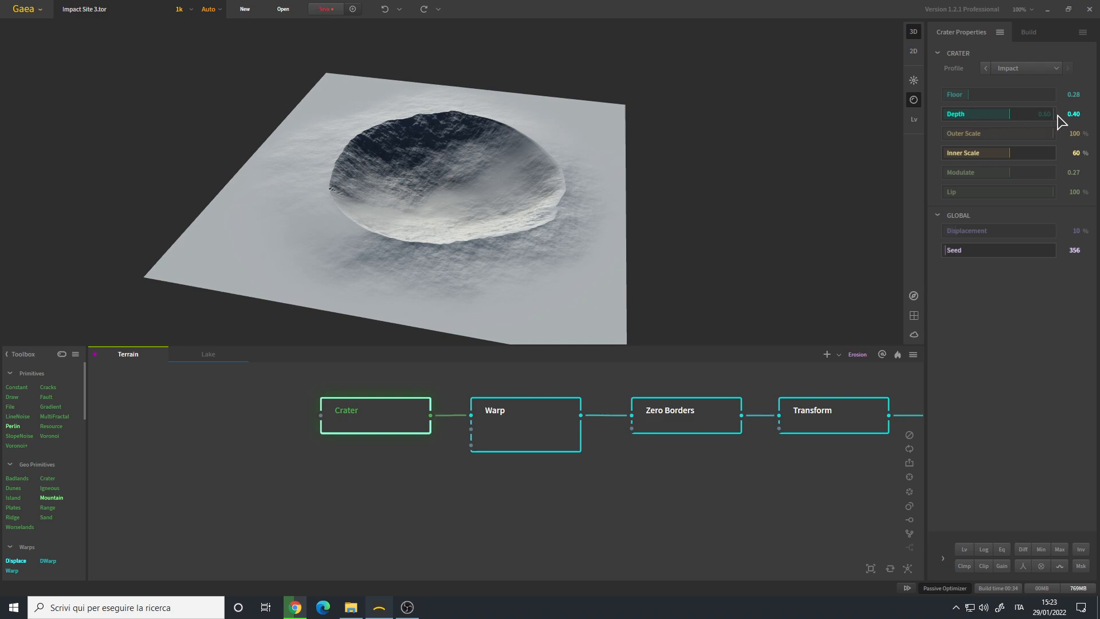
left_click_drag(497, 197, 438, 215)
scroll(438, 214, "up", 5)
scroll(432, 192, "down", 5)
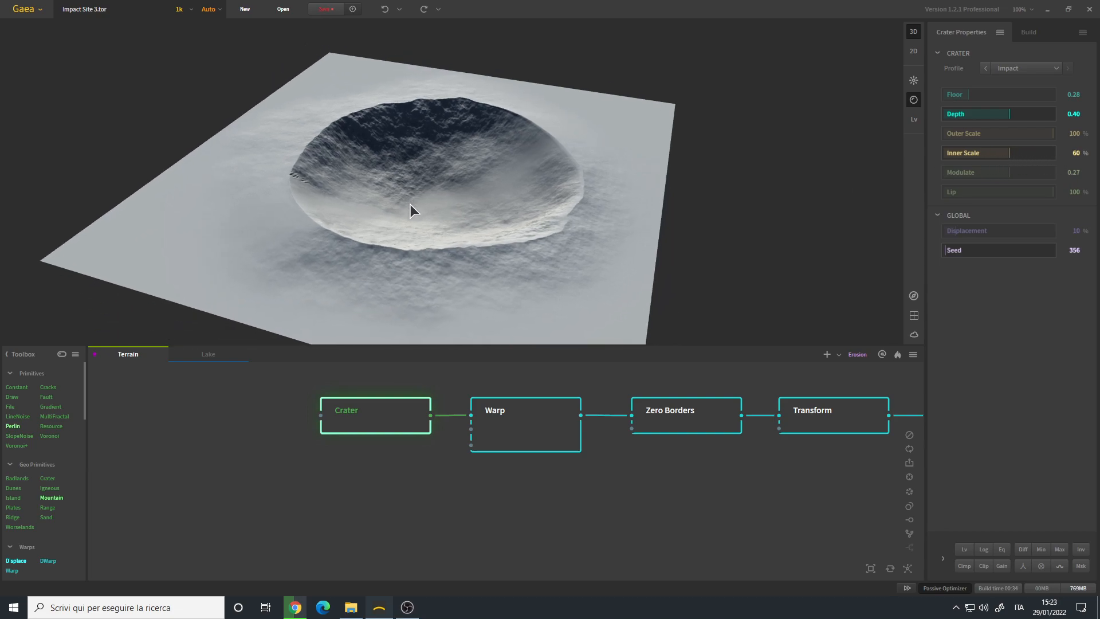
scroll(426, 204, "up", 3)
left_click_drag(426, 205, 432, 164)
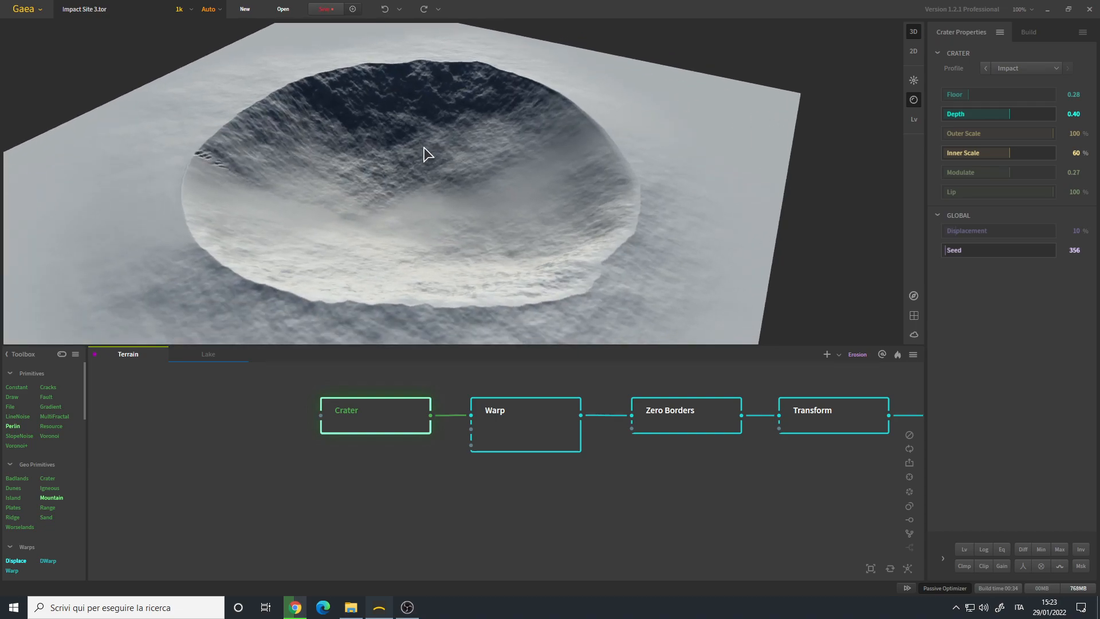
left_click_drag(420, 238, 385, 190)
scroll(421, 205, "down", 3)
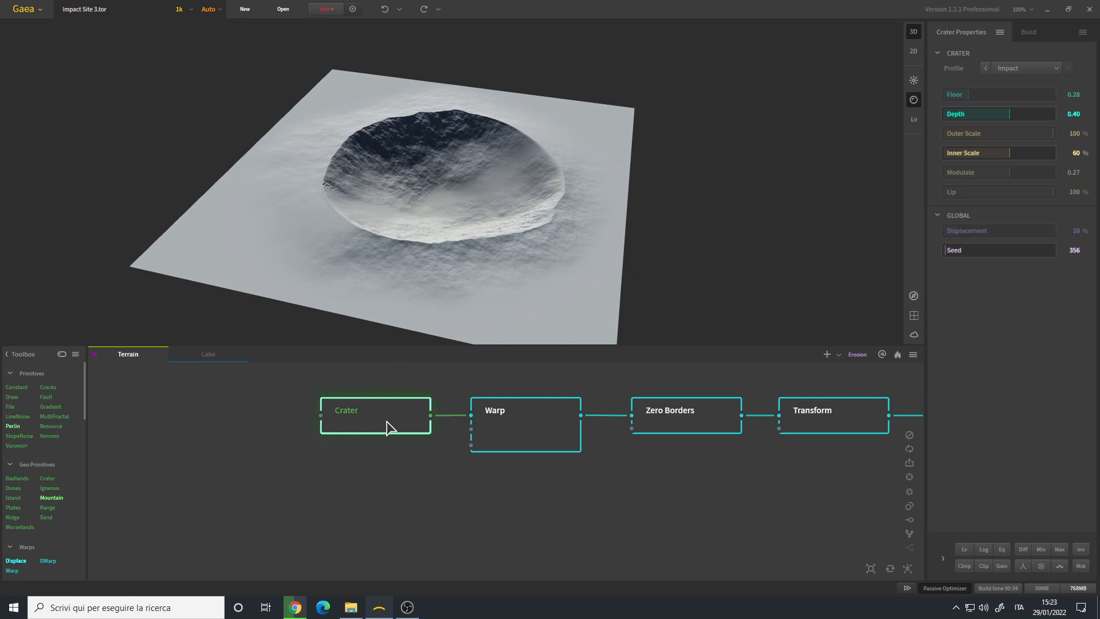
- Duplicate the Crater node and place the copy below the Warp node, unconnected
key("ctrl+d")
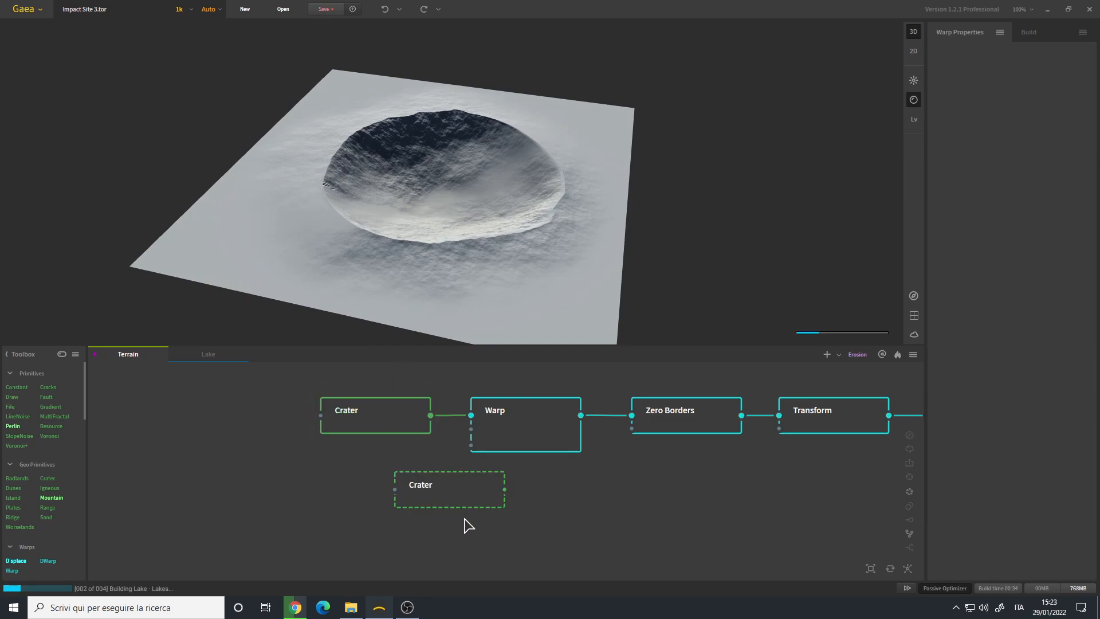
left_click_drag(423, 488, 459, 519)
left_click_drag(456, 215, 449, 216)
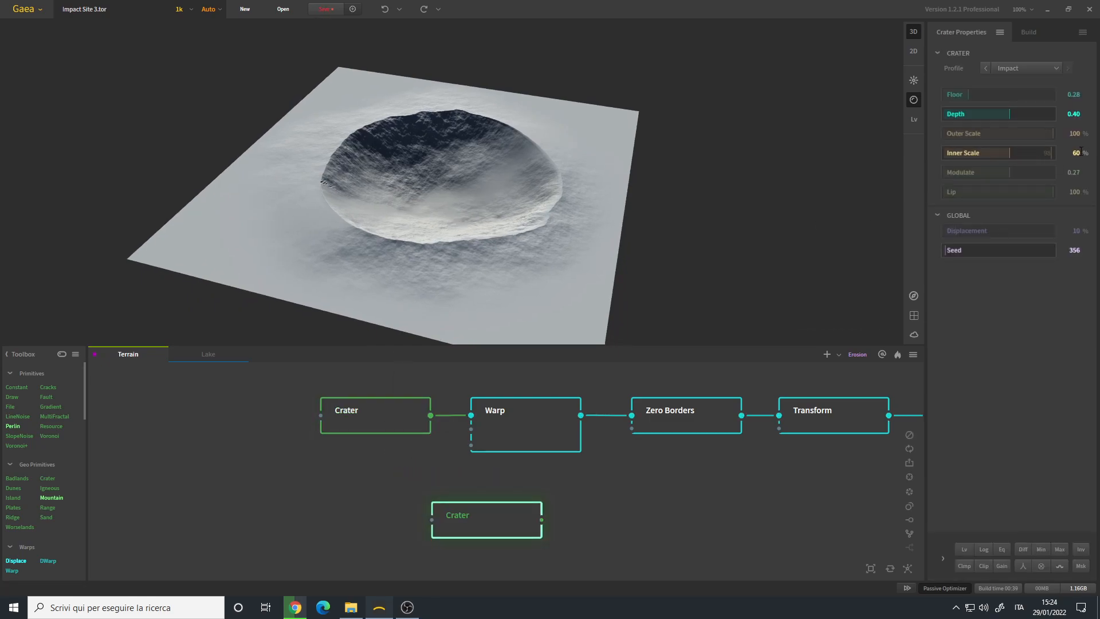
- Set the duplicated Crater node's Inner Scale to 29% to try a narrower crater
left_click(975, 159)
left_click_drag(507, 253, 434, 215)
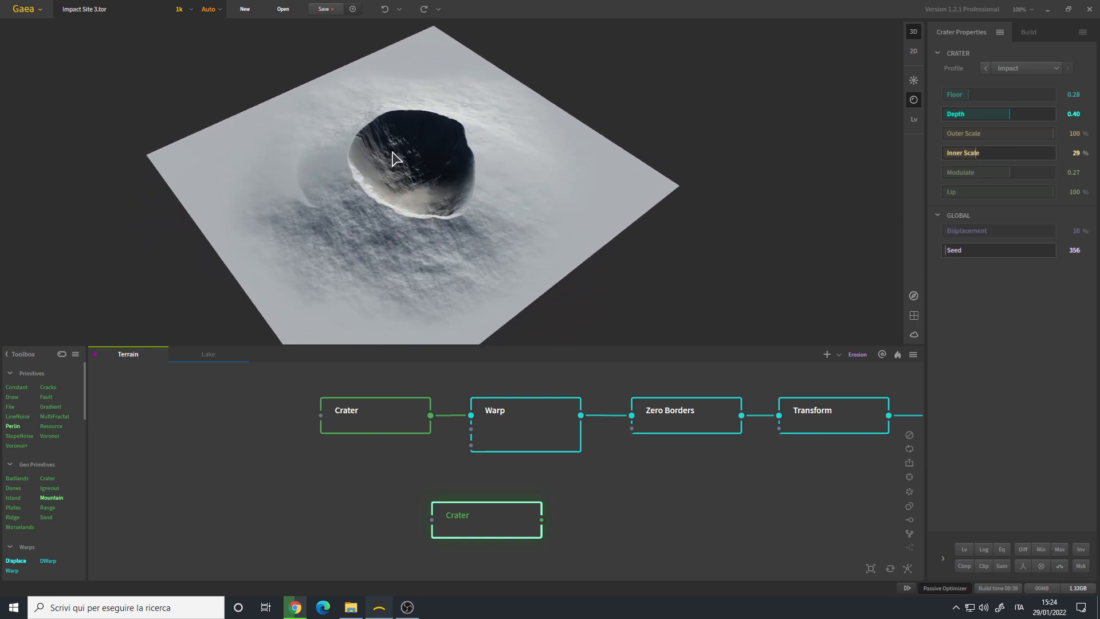
left_click_drag(423, 167, 445, 153)
- Set the duplicated Crater node's Inner Scale to 83% to try a wider crater
left_click(1037, 161)
left_click_drag(397, 264, 434, 160)
scroll(462, 191, "up", 4)
left_click_drag(363, 162, 425, 152)
scroll(426, 198, "down", 5)
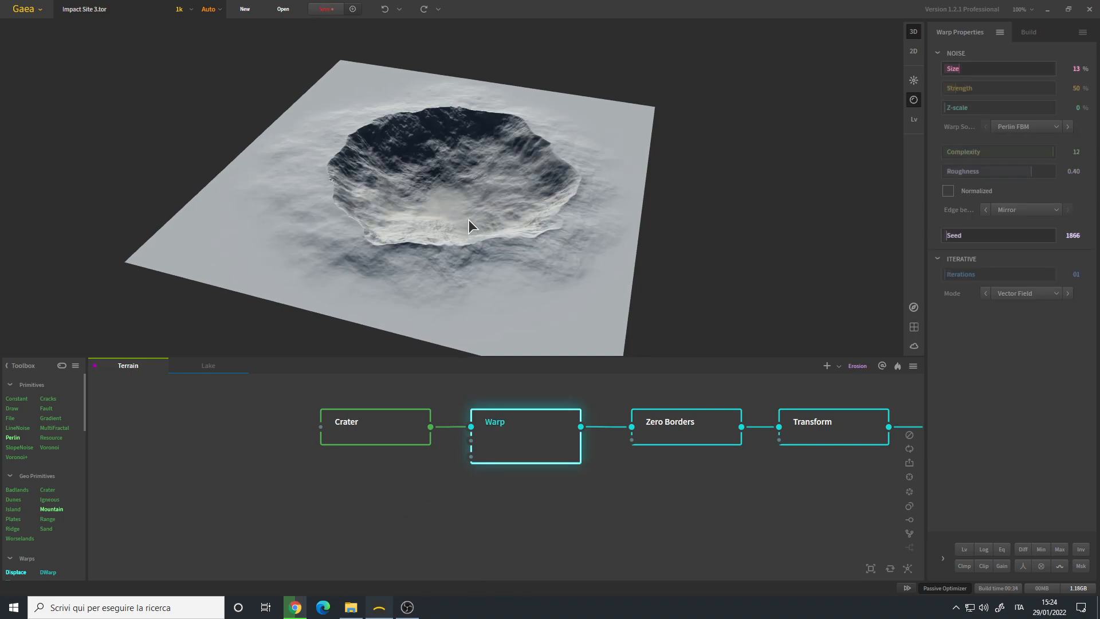
- Examine the Warp node's noise settings and its effect on the crater's rim and outer slopes
left_click_drag(469, 219, 465, 229)
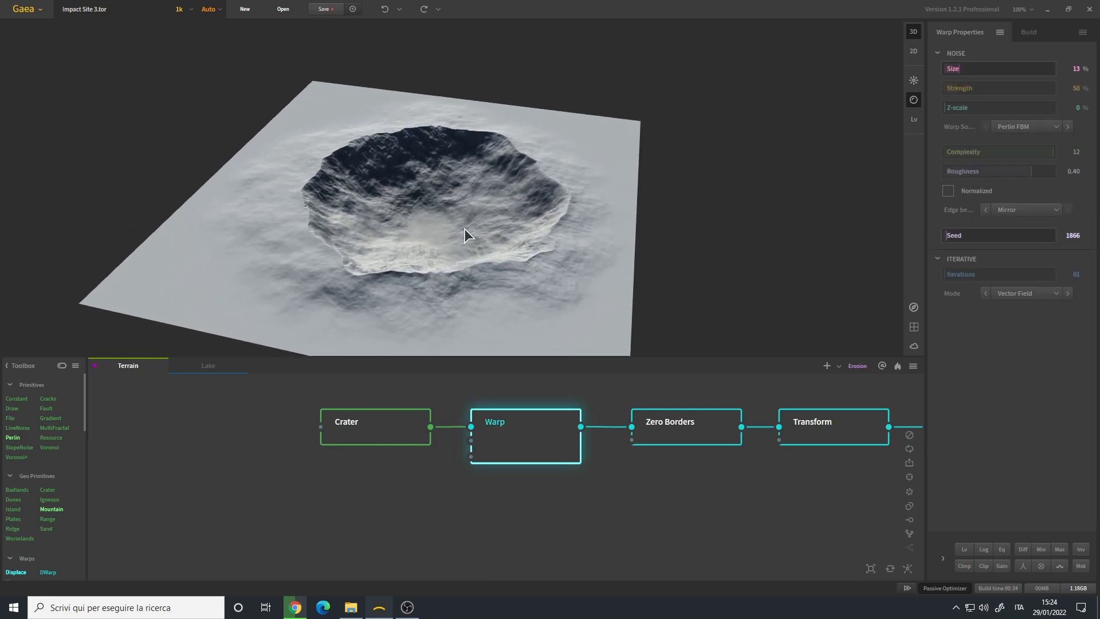
middle_click_drag(541, 443, 465, 462)
mouse_move(469, 219)
left_mouse_down()
mouse_move(442, 238)
mouse_move(425, 229)
mouse_move(449, 222)
left_mouse_up()
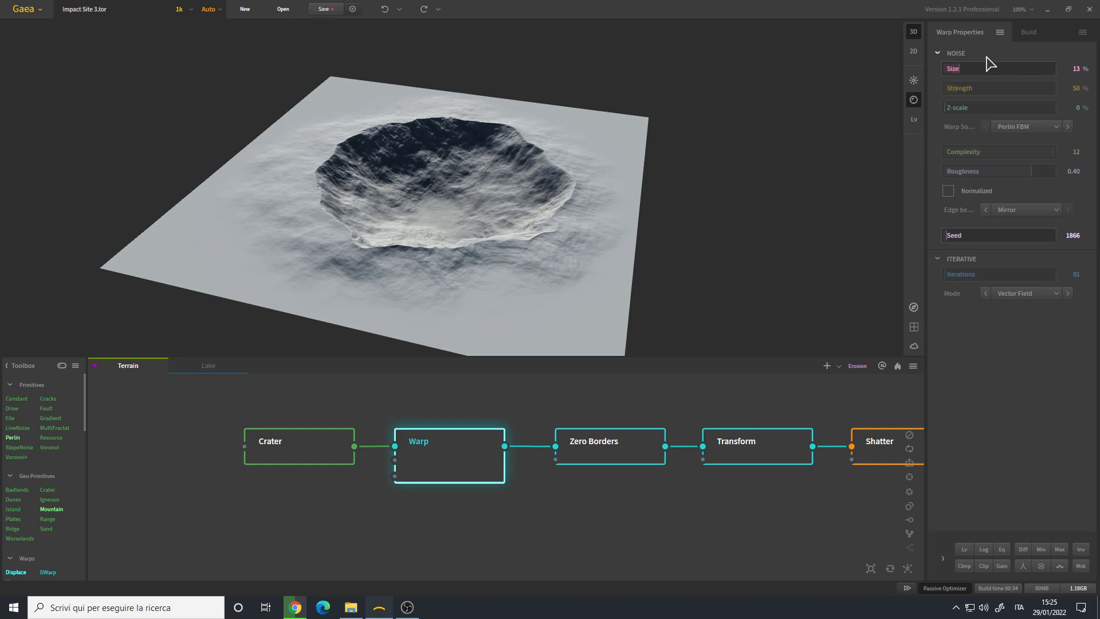
left_click_drag(450, 202, 445, 219)
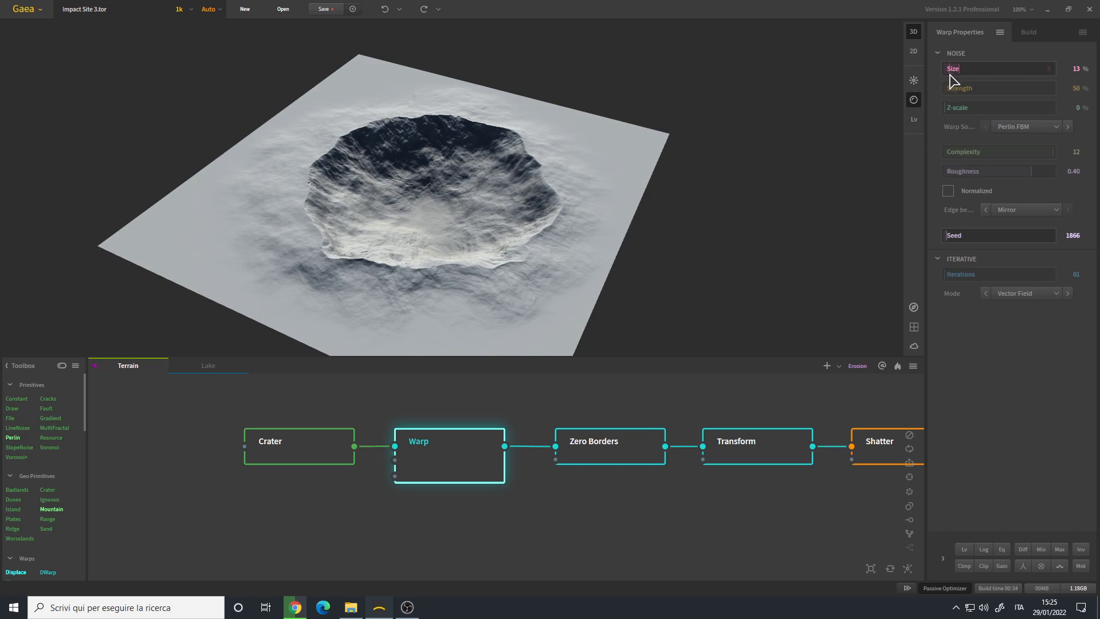
scroll(459, 238, "up", 5)
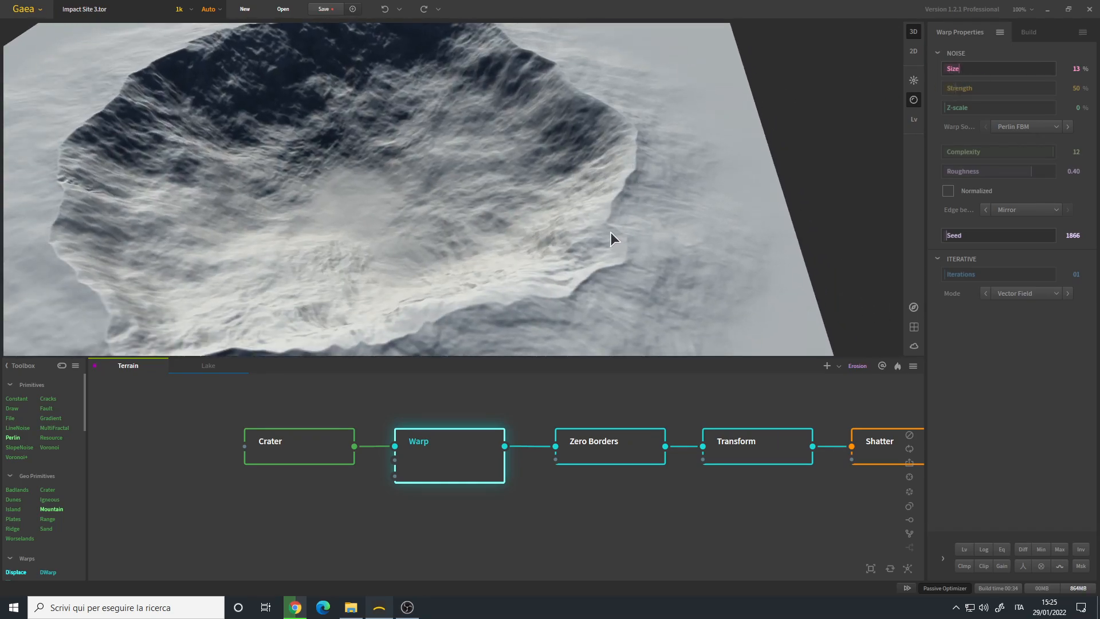
scroll(582, 229, "up", 8)
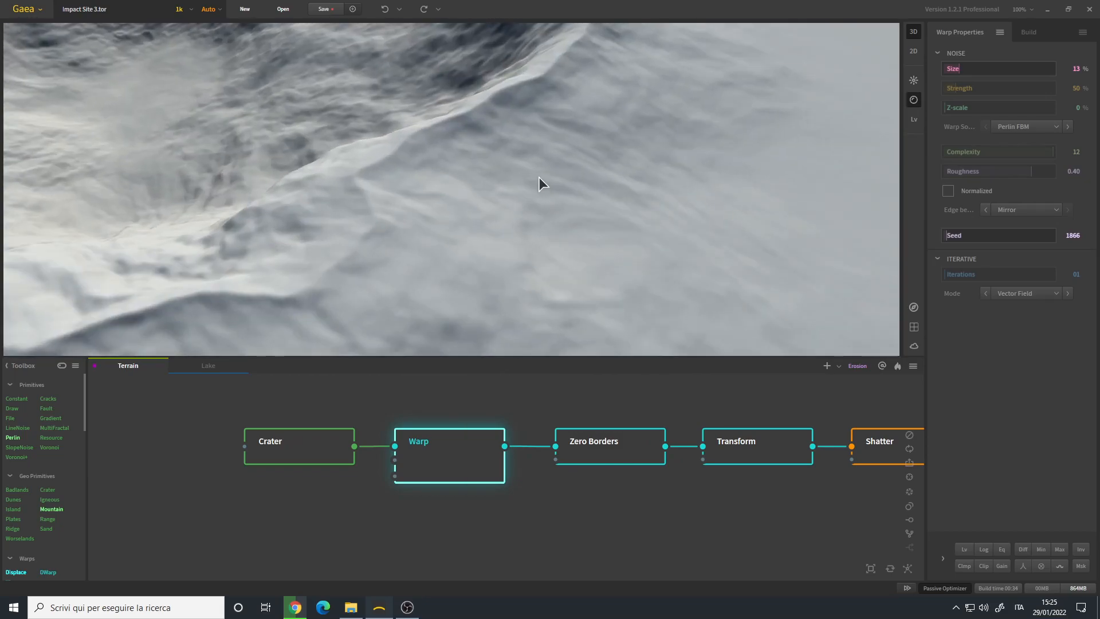
scroll(541, 182, "down", 10)
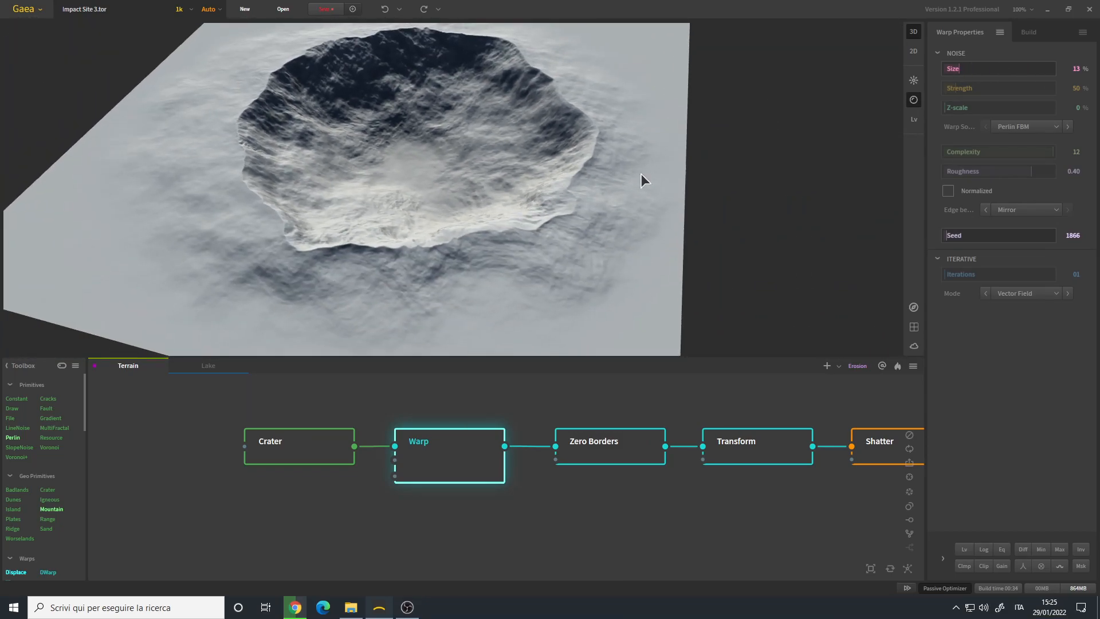
scroll(455, 212, "down", 5)
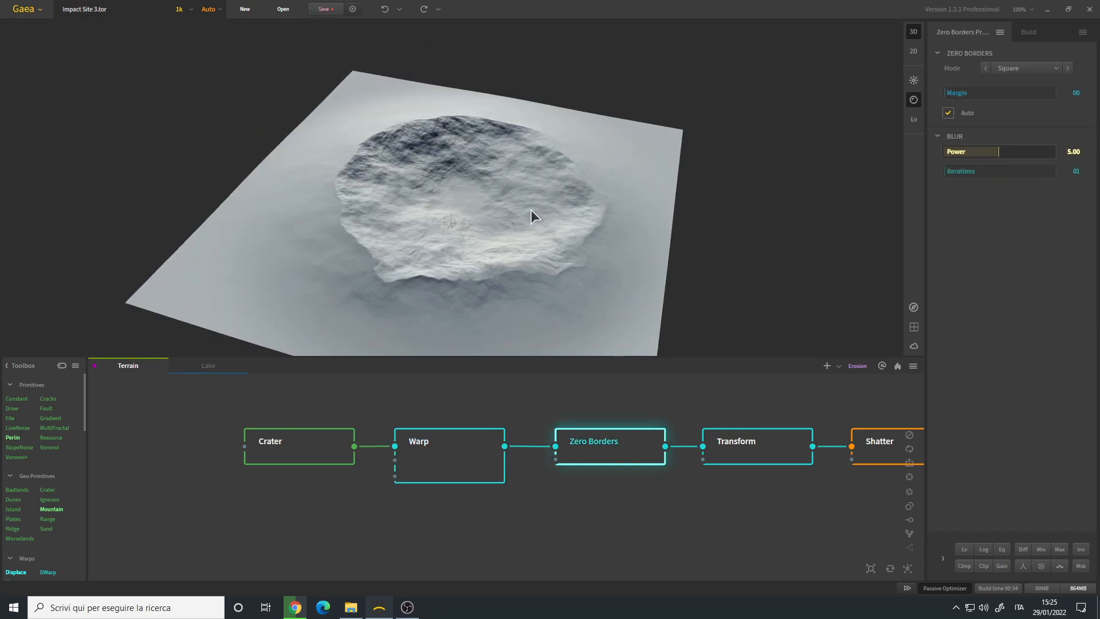
- Examine the Zero Borders node's effect on the terrain edges and its available border modes
left_click_drag(531, 210, 497, 212)
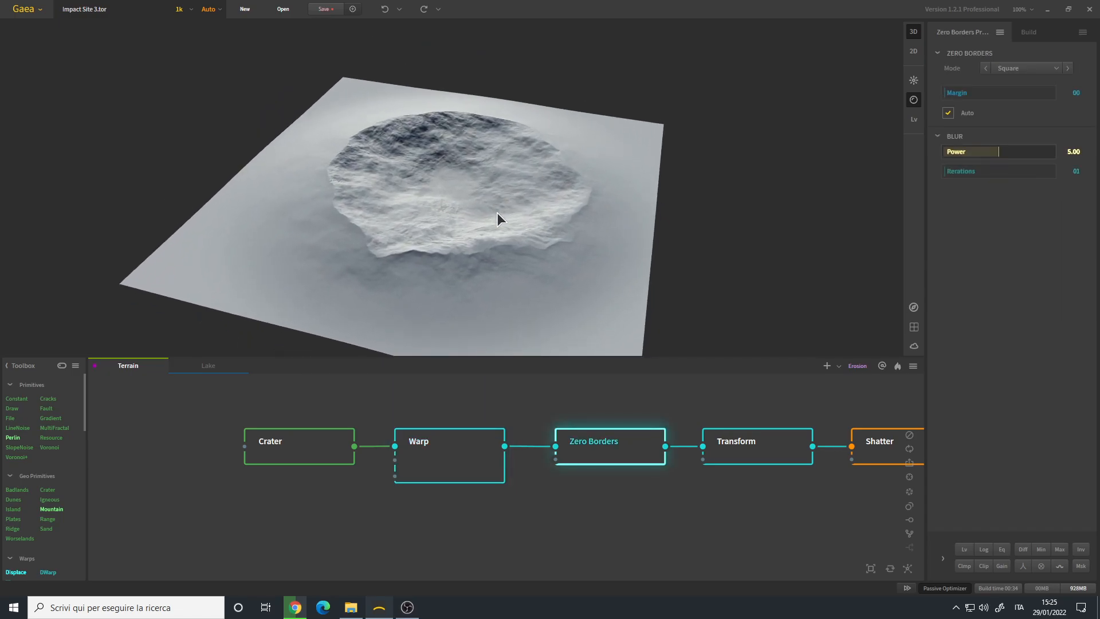
left_click_drag(683, 460, 386, 470)
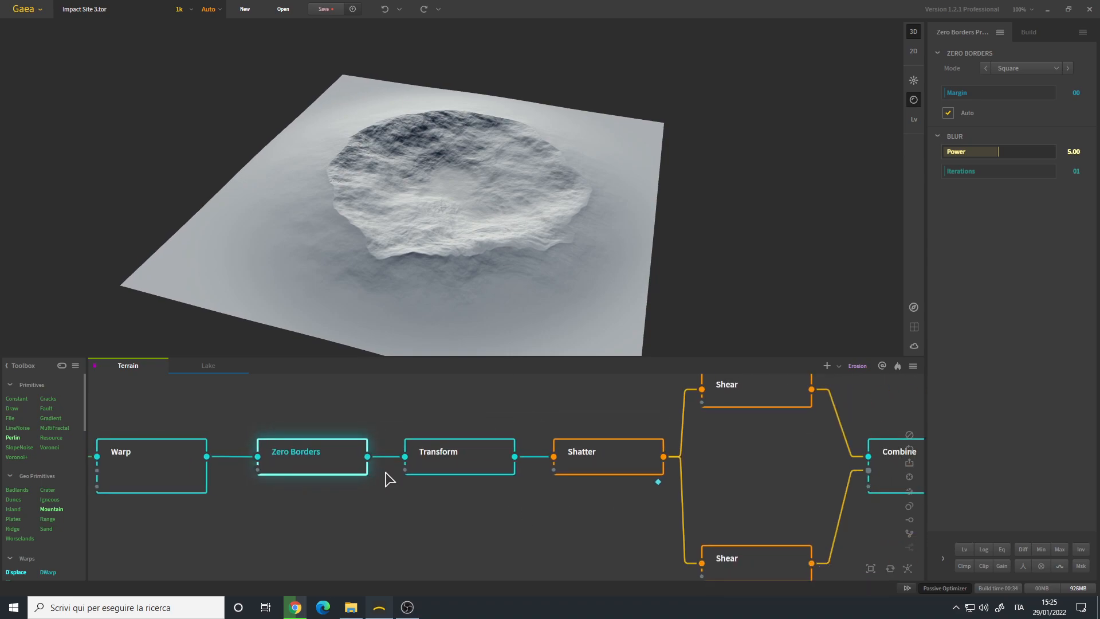
scroll(388, 490, "down", 2)
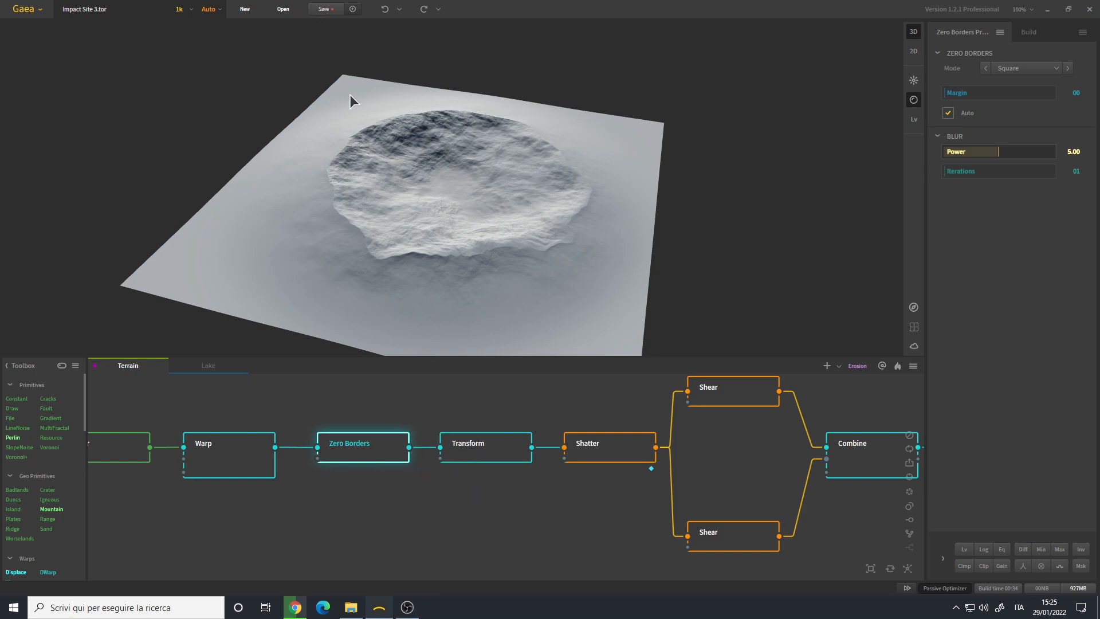
mouse_move(637, 212)
left_mouse_down()
mouse_move(434, 194)
mouse_move(382, 277)
mouse_move(518, 222)
mouse_move(630, 209)
left_mouse_up()
left_click(1038, 68)
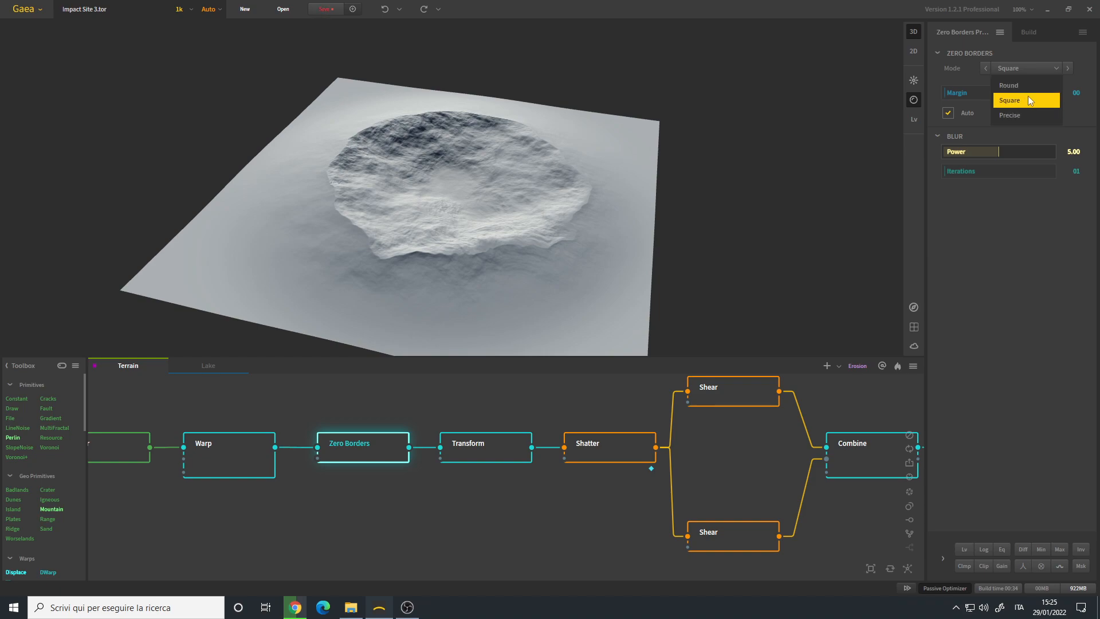
left_click(1007, 299)
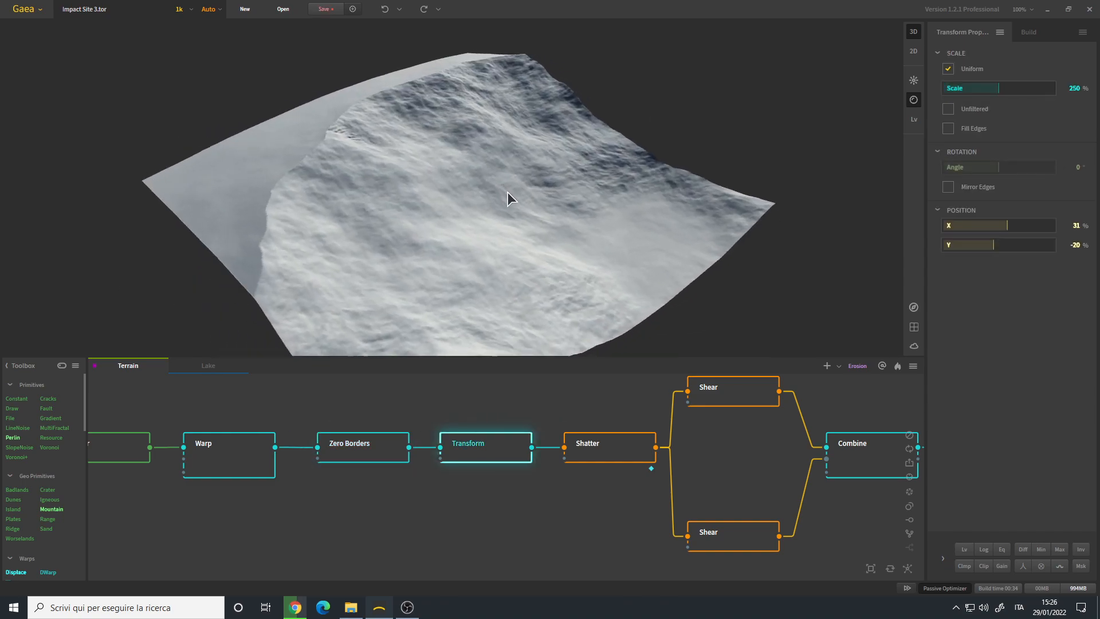
left_click_drag(508, 191, 516, 213)
scroll(520, 197, "down", 2)
- Compare the Transform node's output with the Zero Borders result and review its scale and position settings
mouse_move(478, 447)
left_mouse_down()
mouse_move(498, 445)
mouse_move(477, 447)
left_mouse_up()
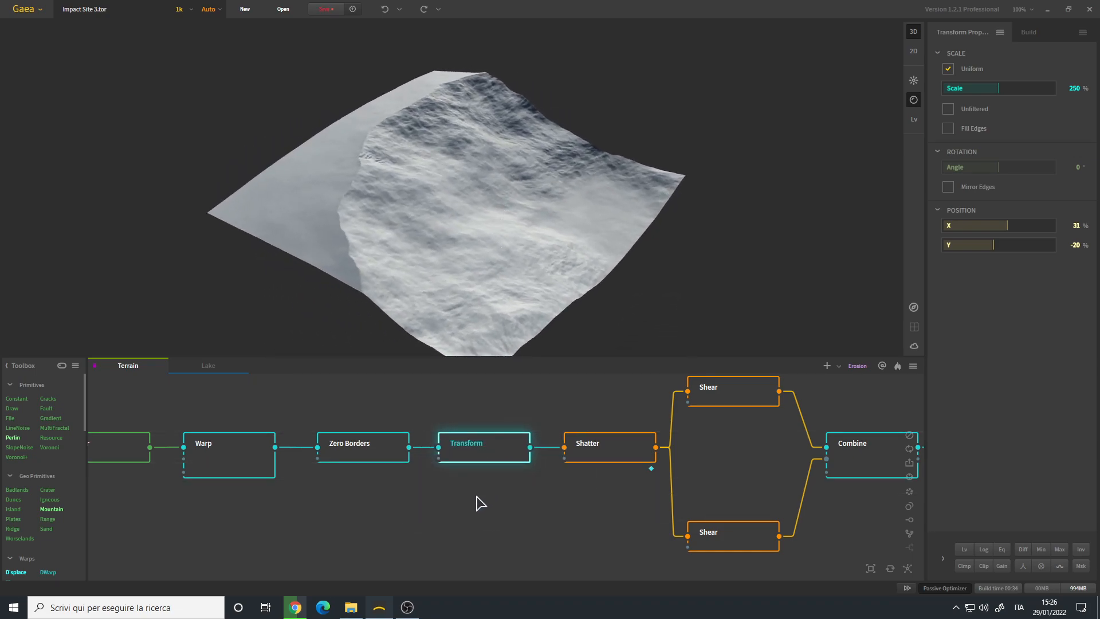
left_click(468, 516)
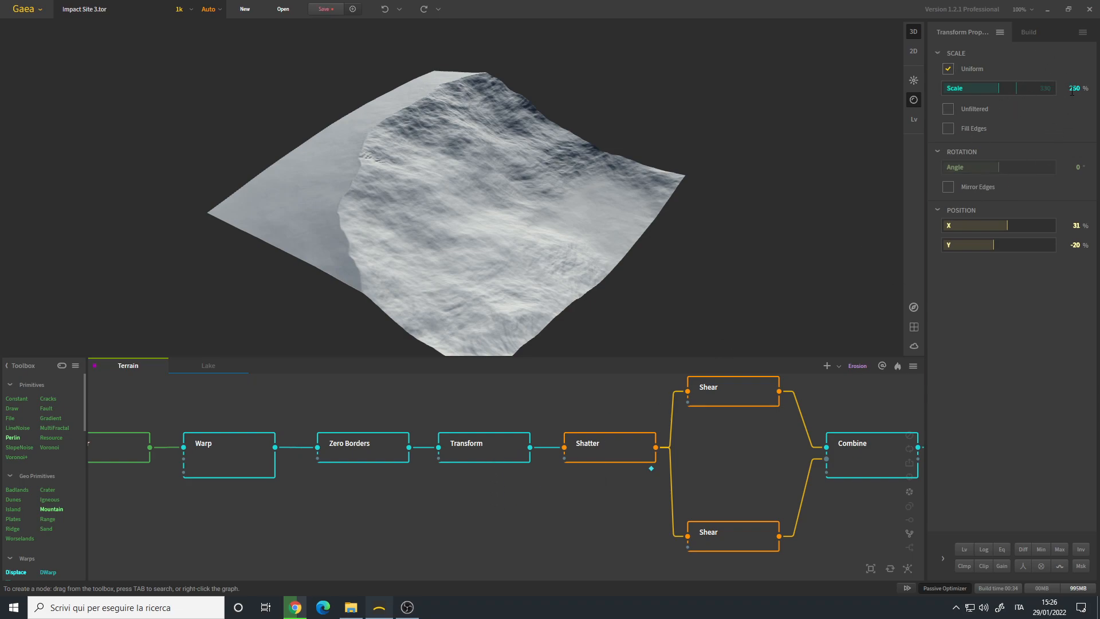
left_click_drag(436, 256, 422, 258)
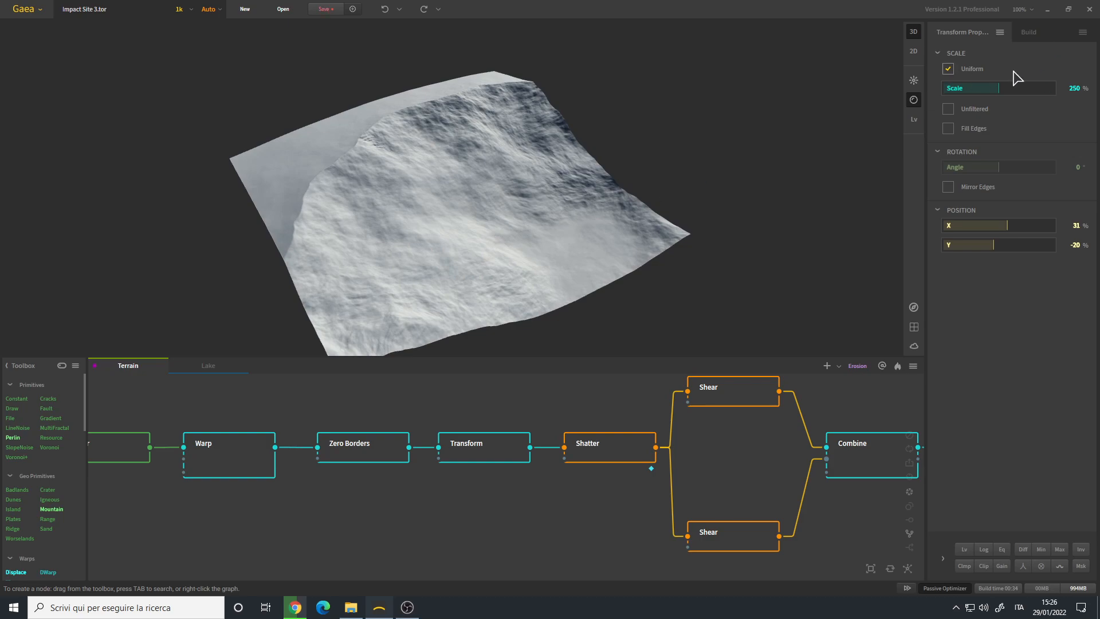
left_click_drag(493, 245, 513, 245)
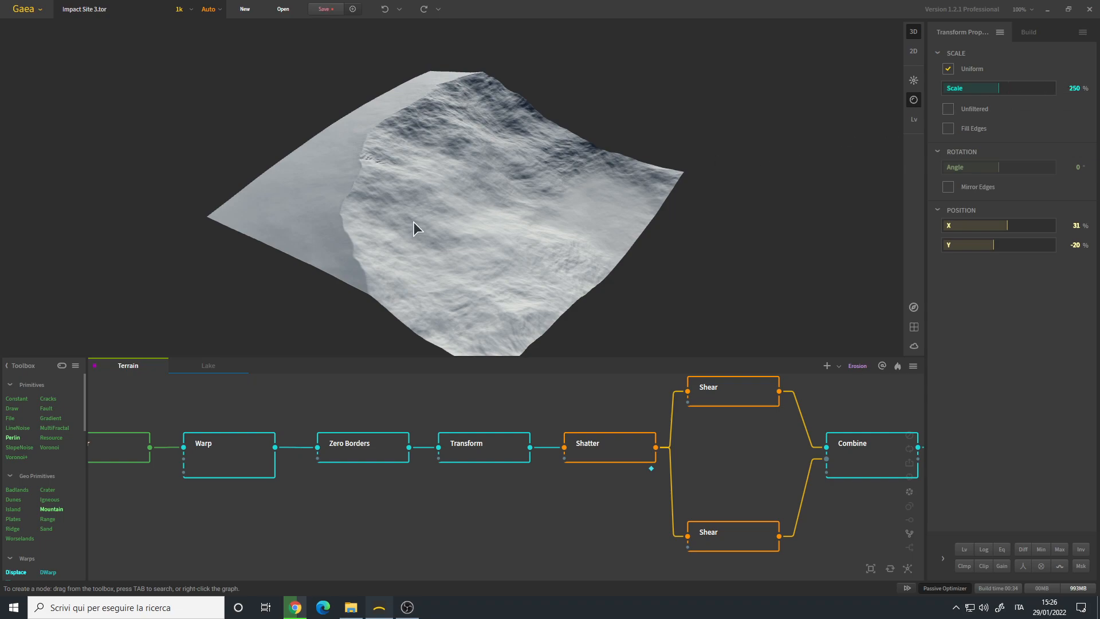
left_click_drag(414, 223, 423, 218)
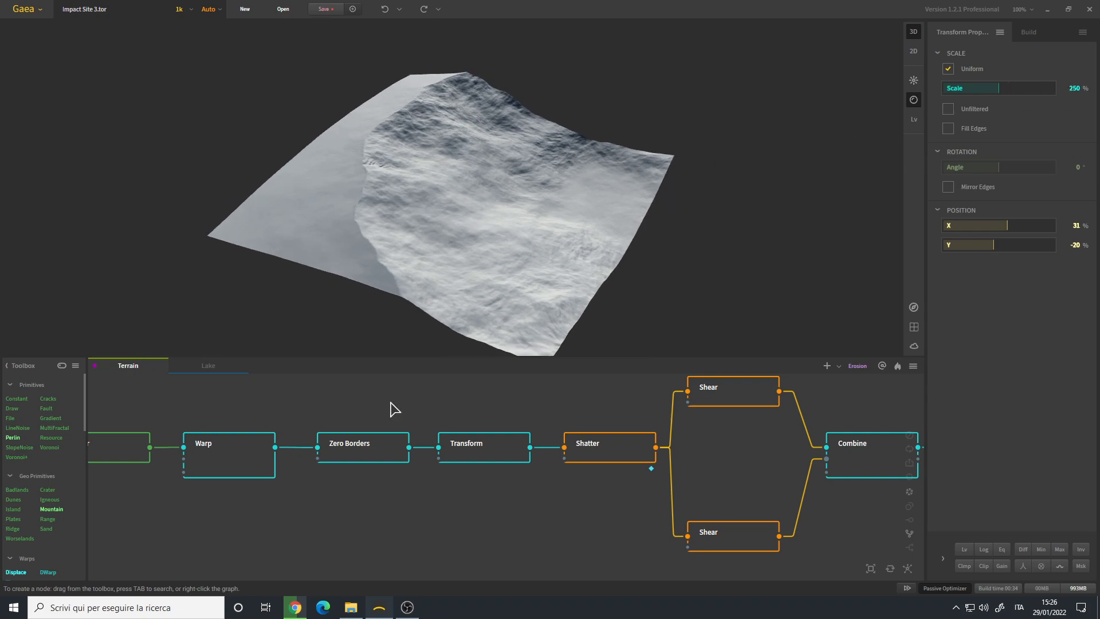
left_click(367, 463)
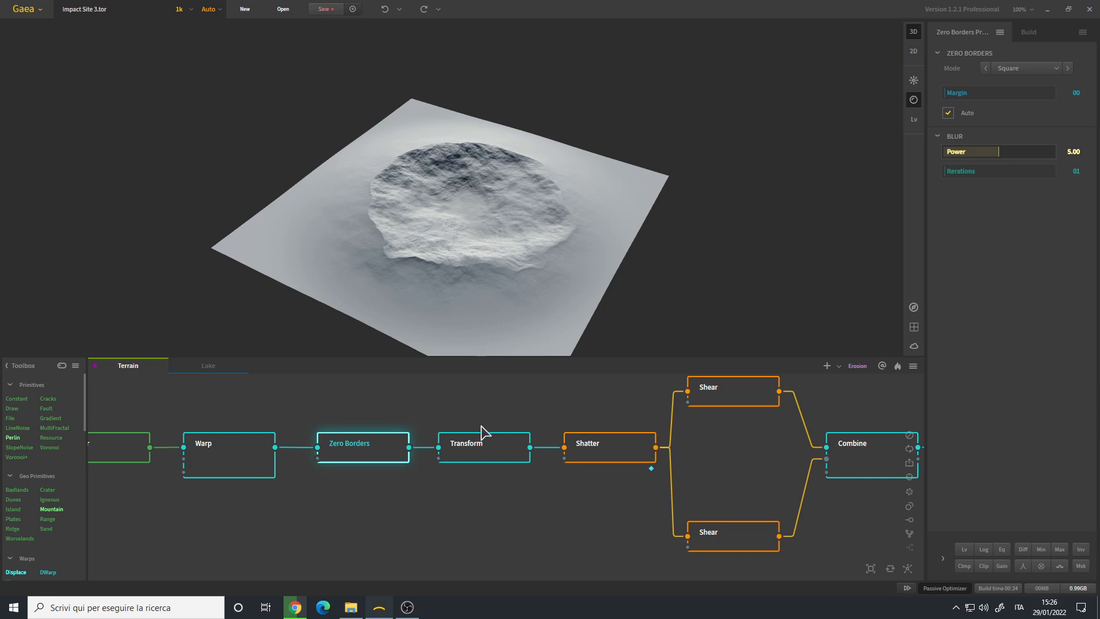
left_click(487, 450)
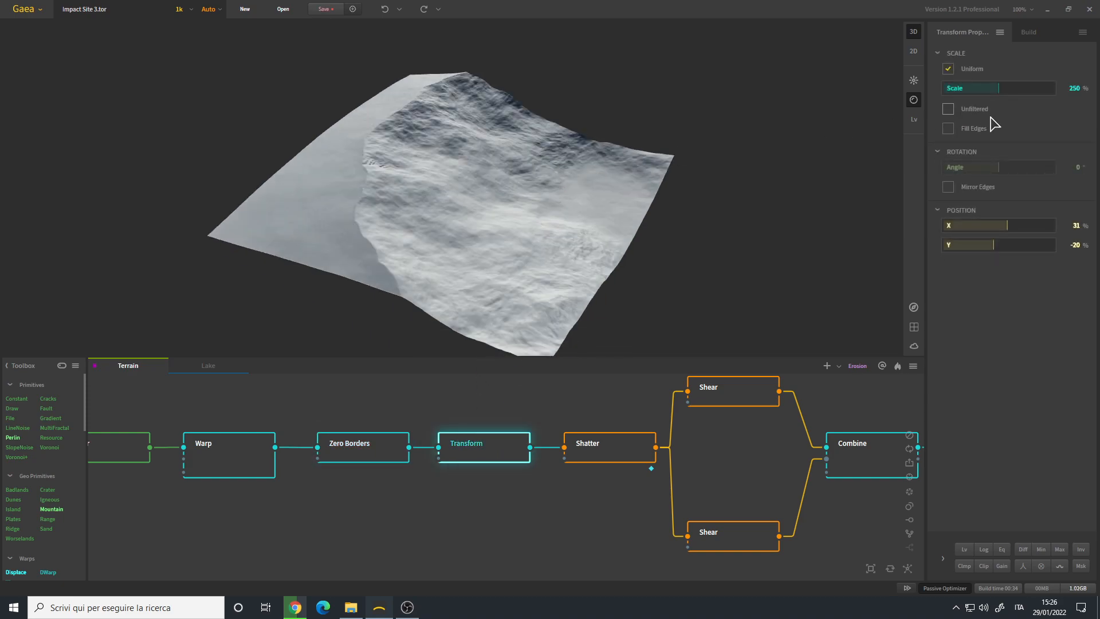
left_click_drag(475, 236, 477, 136)
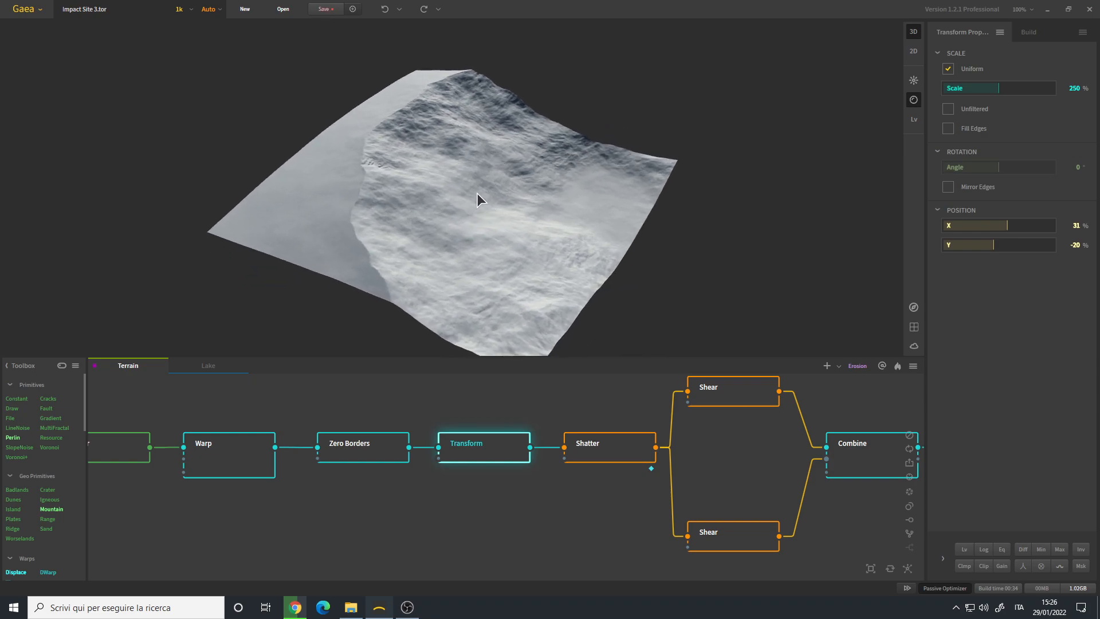
left_click_drag(424, 206, 485, 170)
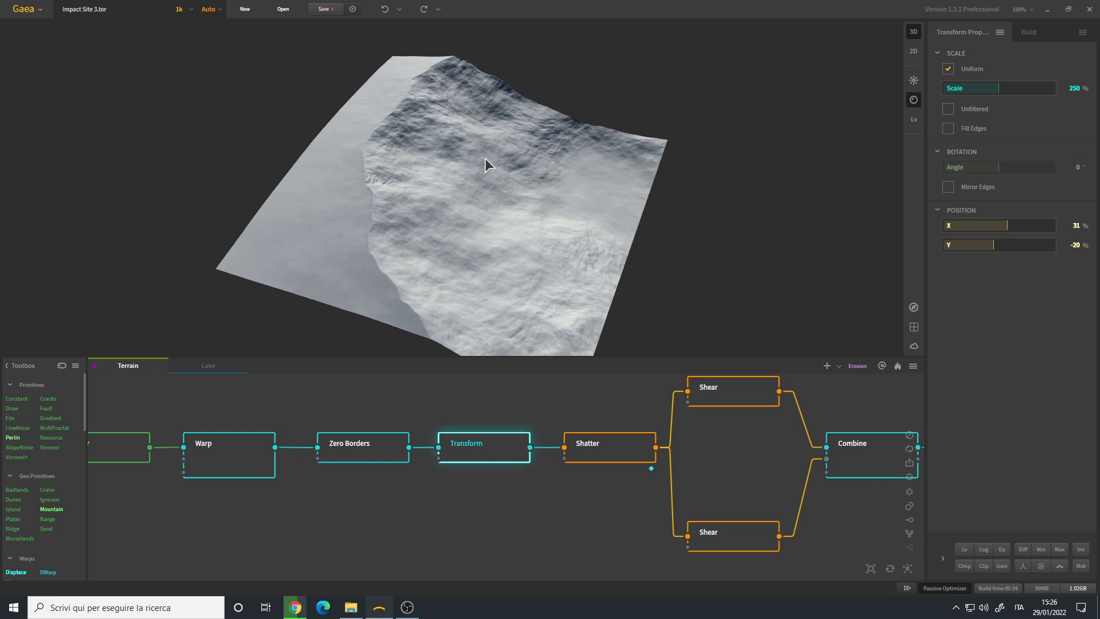
left_click_drag(511, 218, 490, 251)
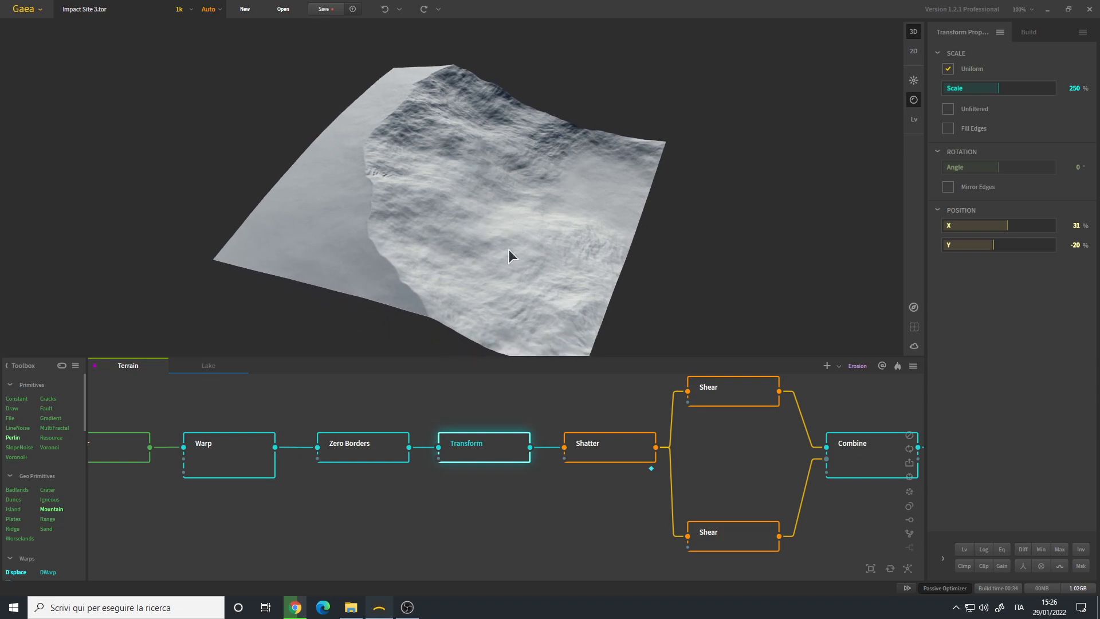
- Duplicate the Transform node below the original and feed the copy from the Zero Borders output
left_click_drag(535, 200, 528, 186)
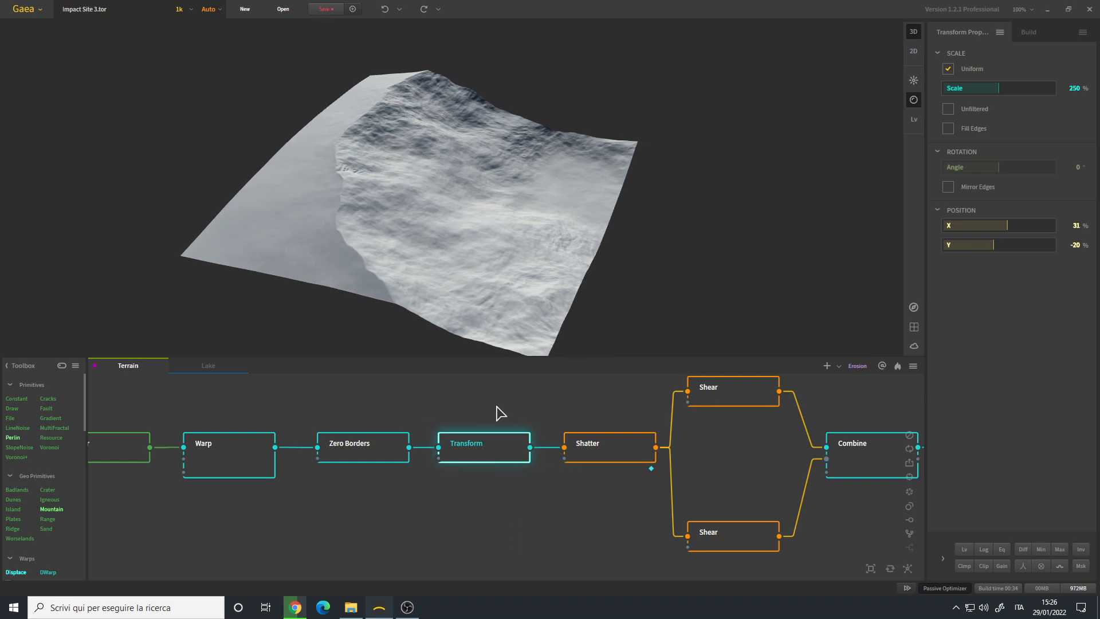
left_click_drag(419, 178, 435, 208)
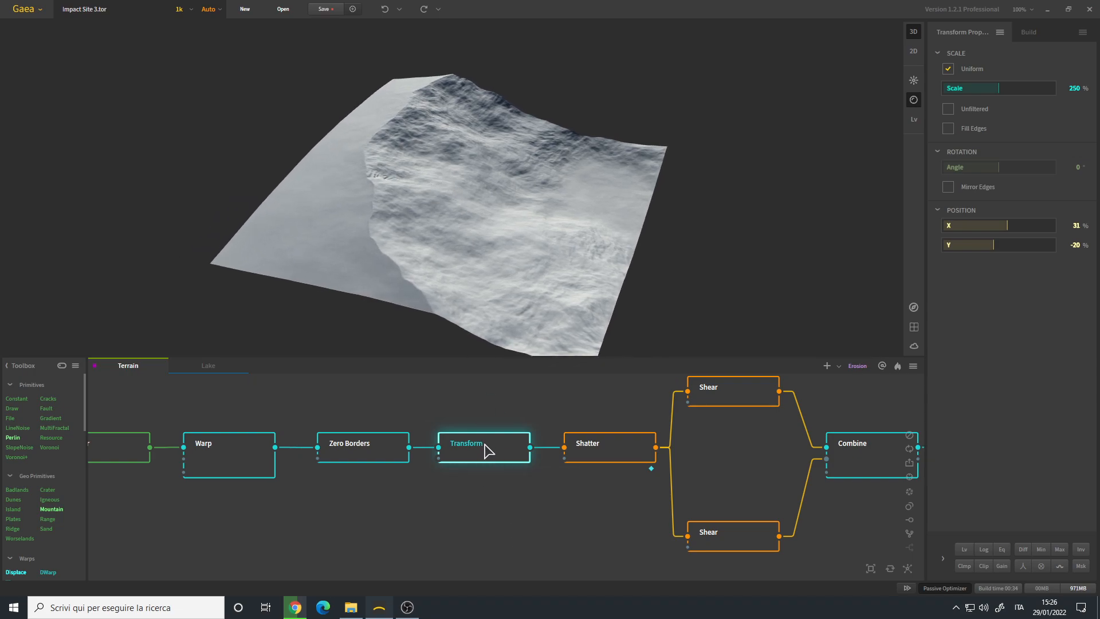
key("ctrl+v")
left_click_drag(527, 503, 475, 523)
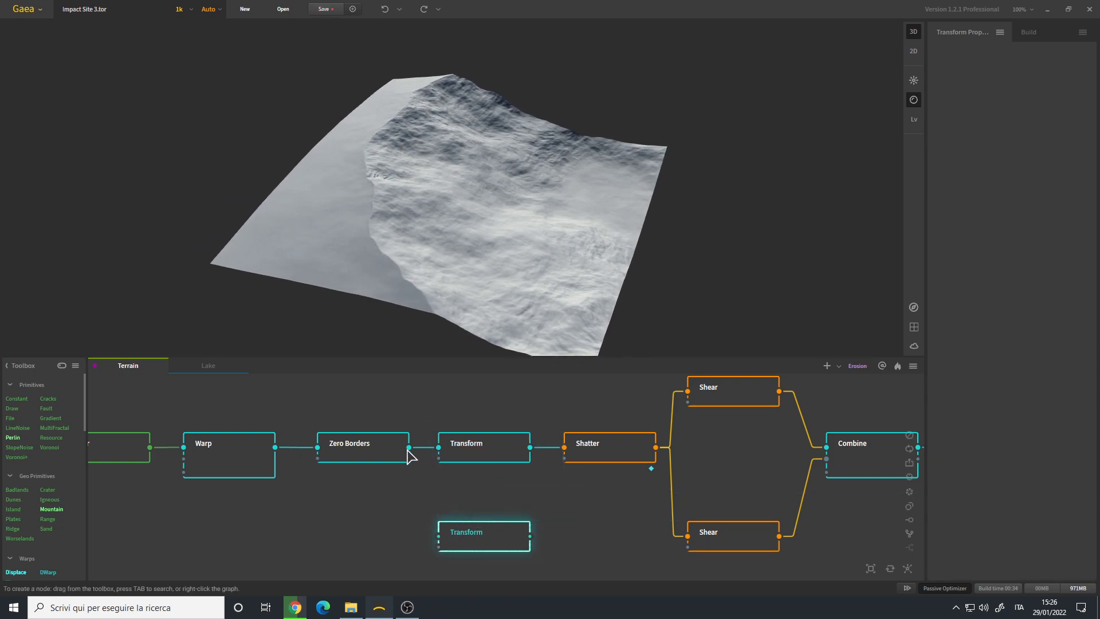
left_click_drag(408, 447, 438, 536)
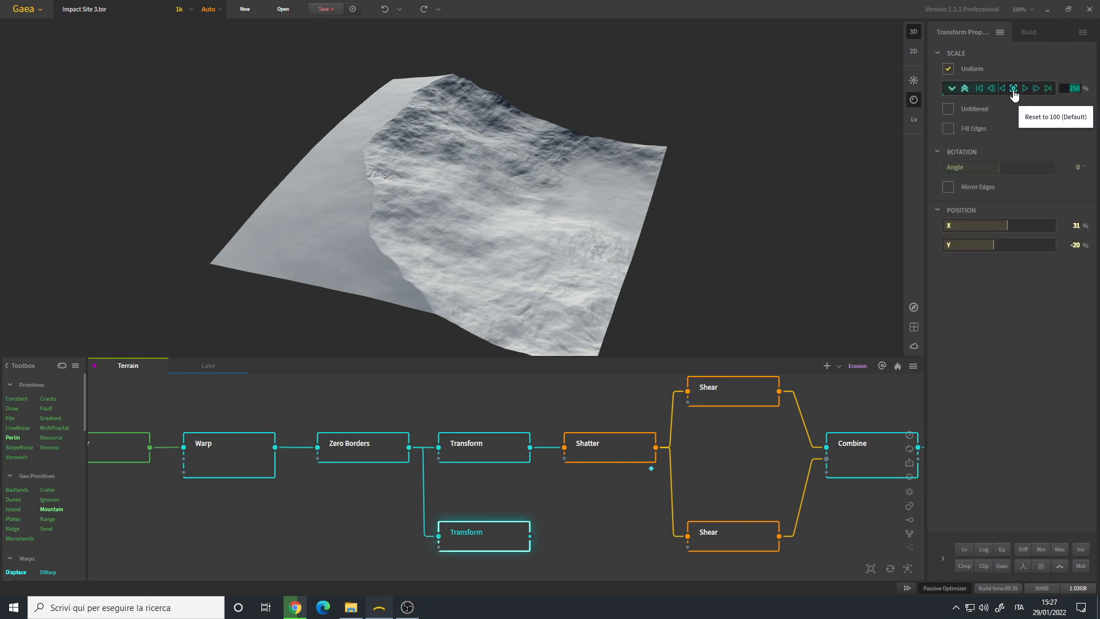
- Reset the duplicated Transform node's Scale to 100% and its X and Y positions to 0%
left_click(1013, 91)
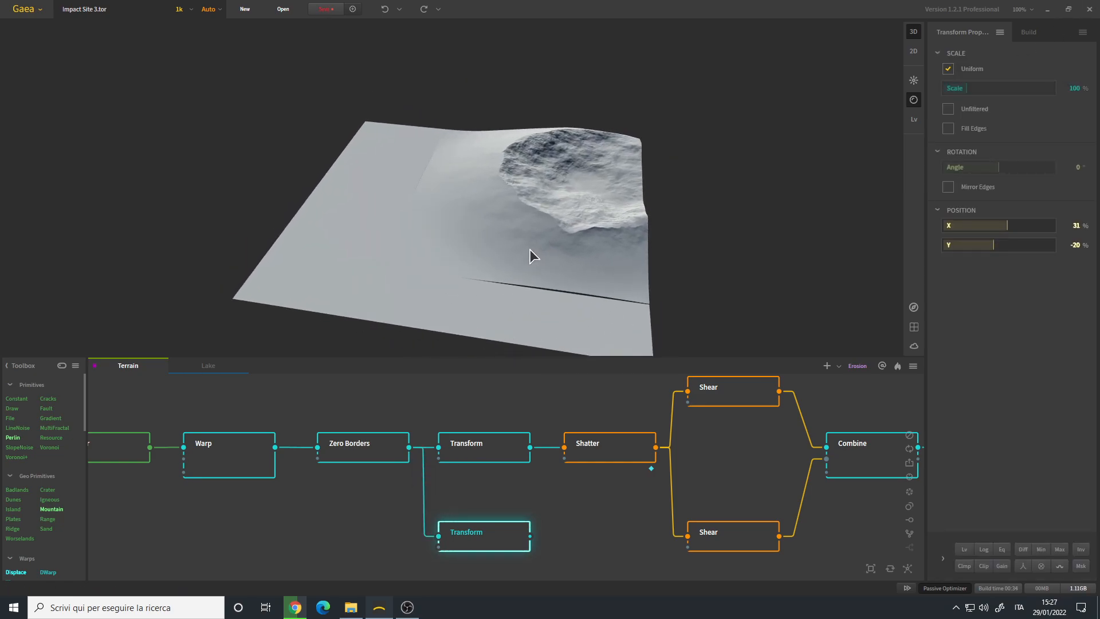
left_click_drag(697, 236, 570, 261)
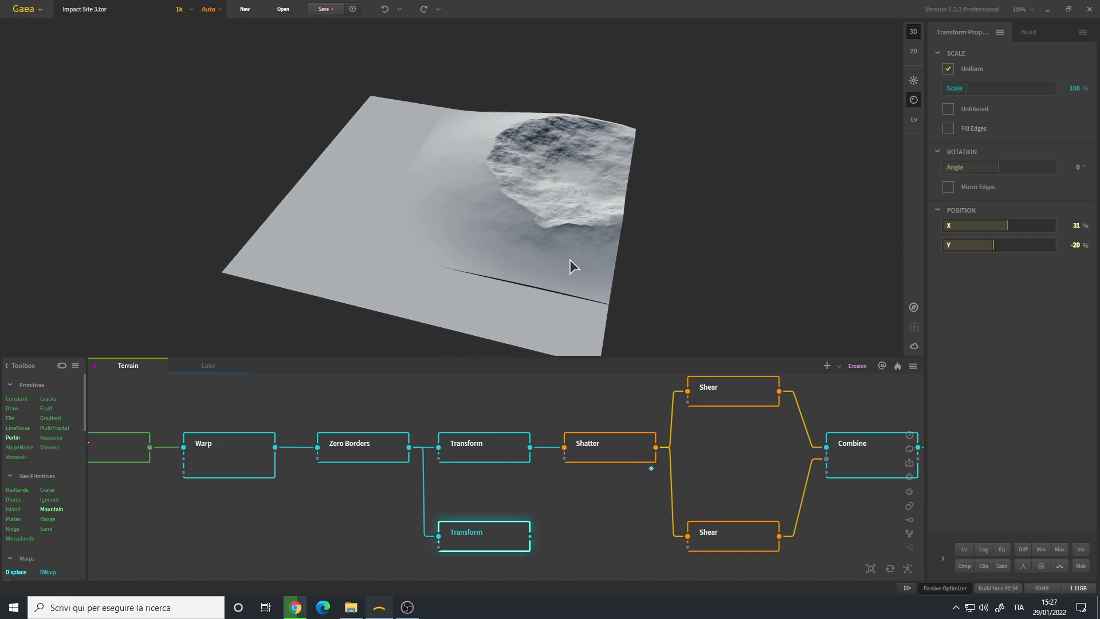
mouse_move(1020, 231)
left_click(1013, 225)
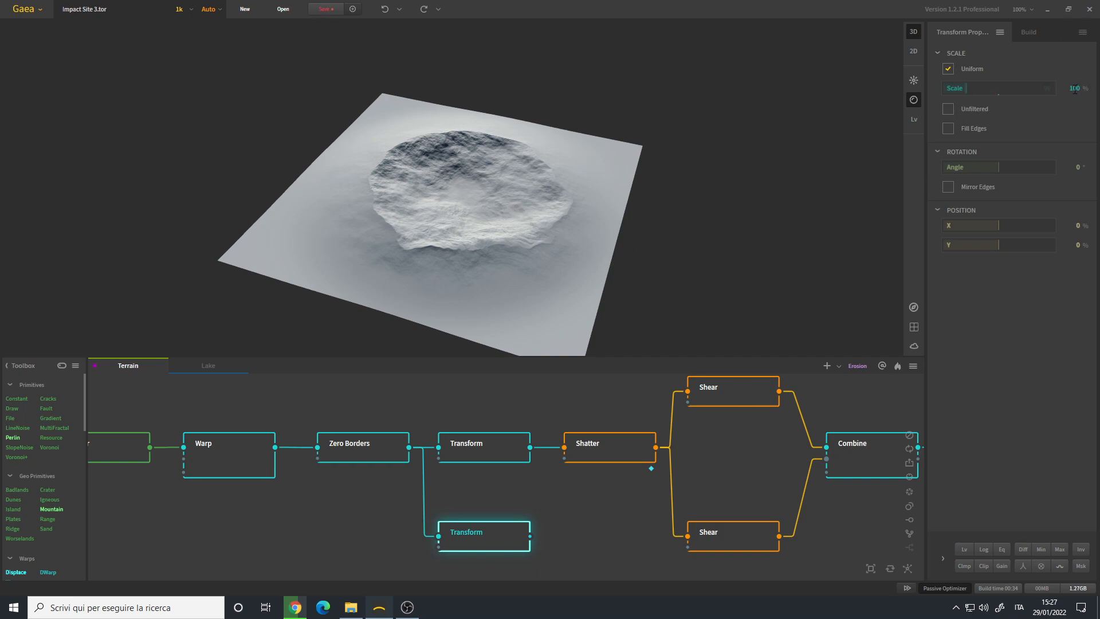
- Try a Scale of 154% on the duplicated Transform node and raise it to 250%
left_click_drag(967, 89, 978, 89)
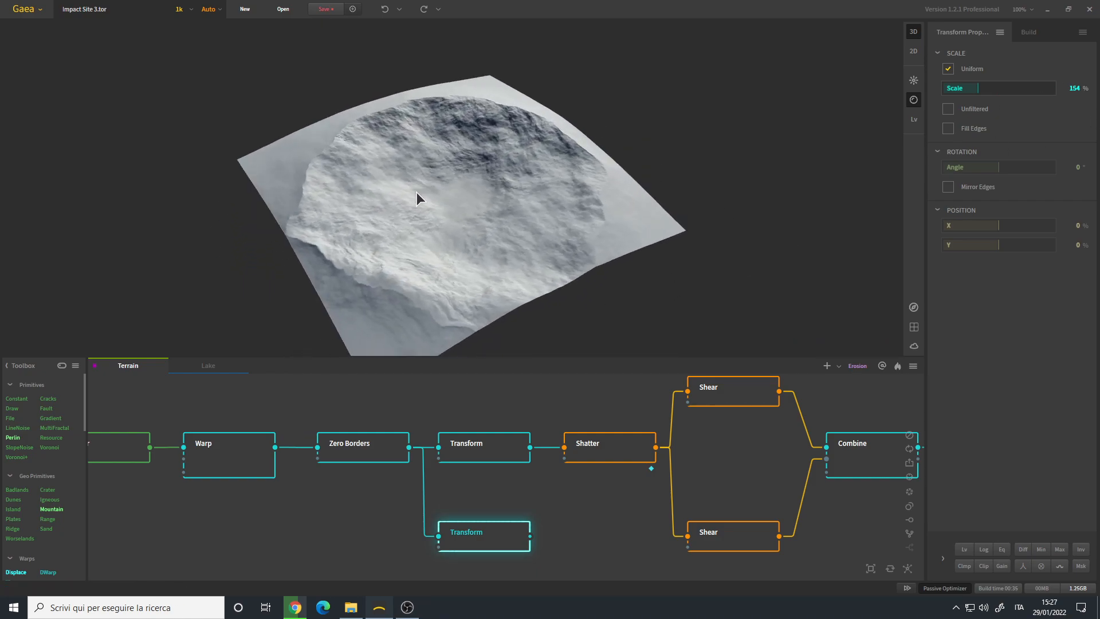
left_click(1075, 88)
type("250")
key("Return")
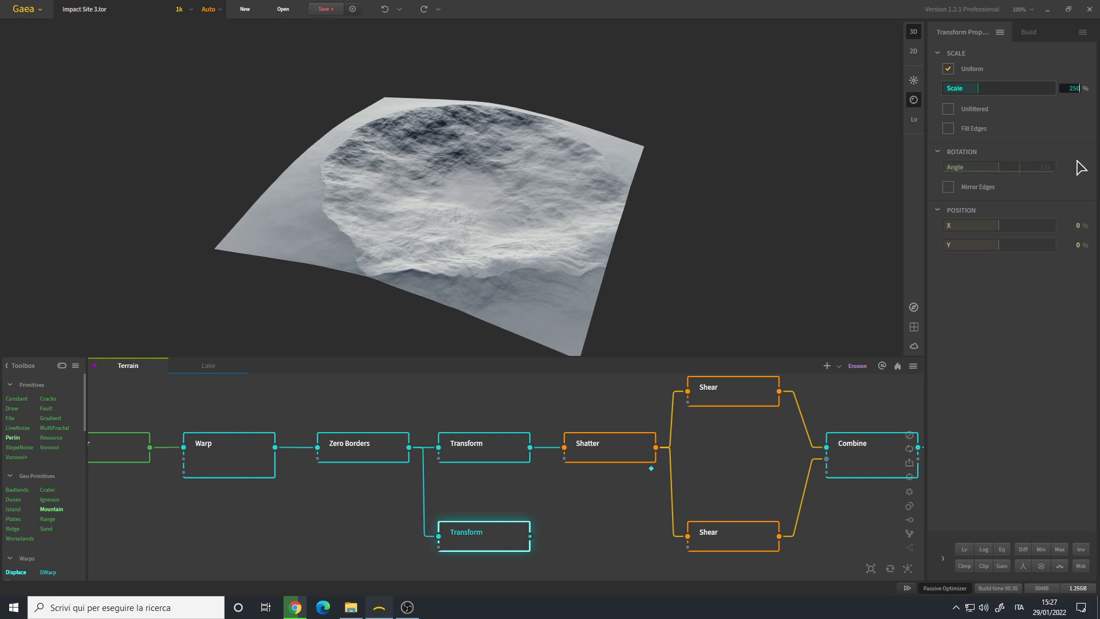
mouse_move(500, 187)
left_mouse_down()
mouse_move(504, 208)
mouse_move(485, 207)
mouse_move(493, 180)
left_mouse_up()
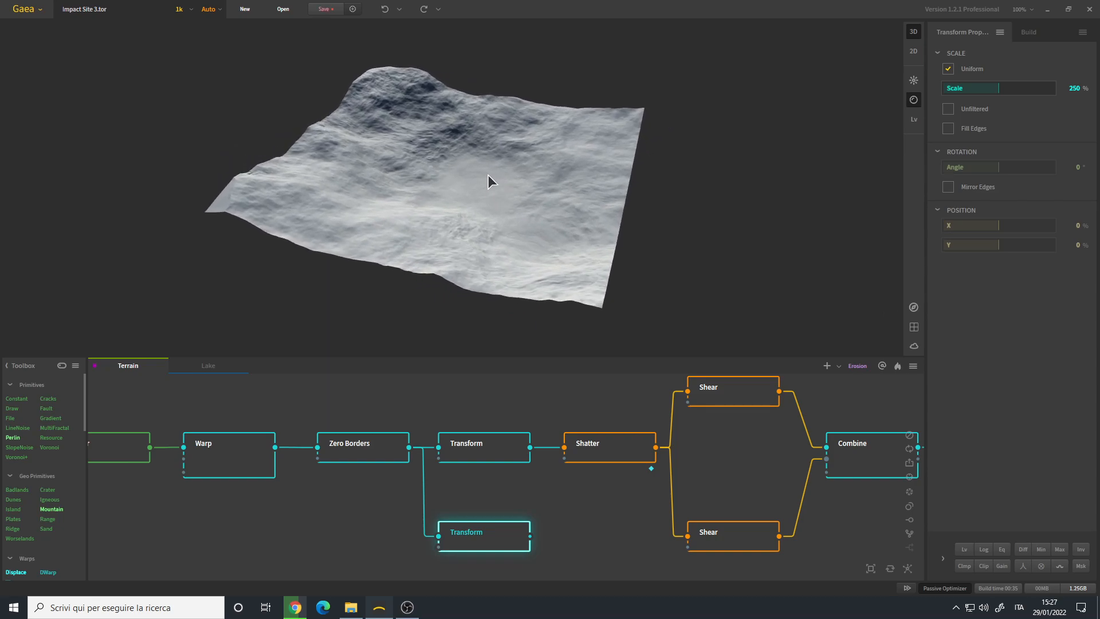
left_click_drag(566, 153, 481, 191)
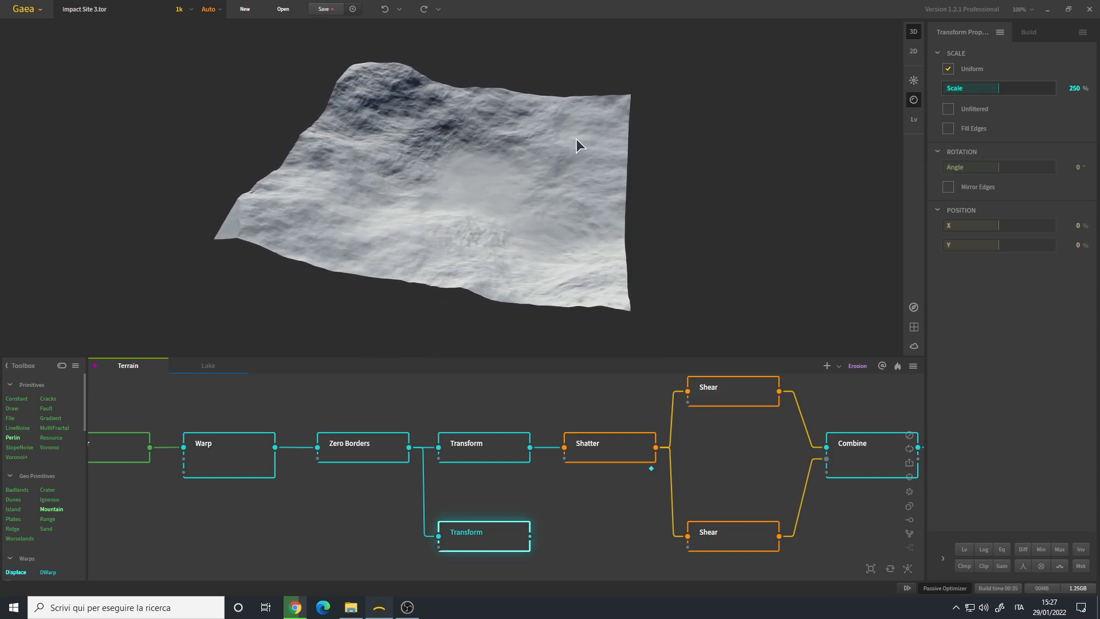
left_click_drag(575, 141, 624, 108)
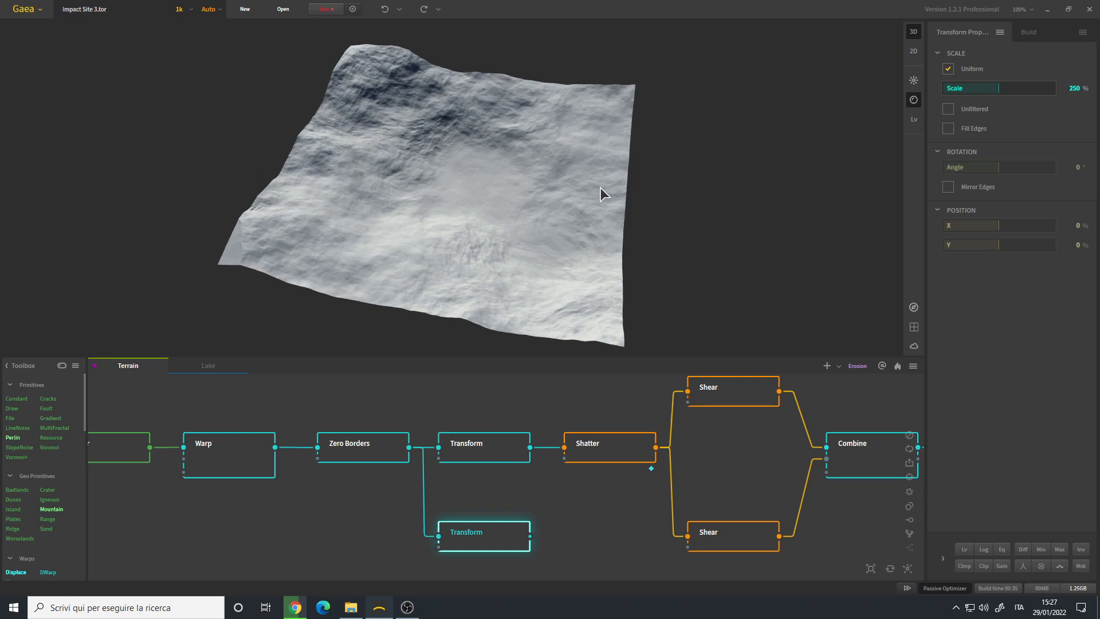
- Offset the duplicated Transform to X 42% and Y -20%, trying Y -47% on the way
left_click(1009, 225)
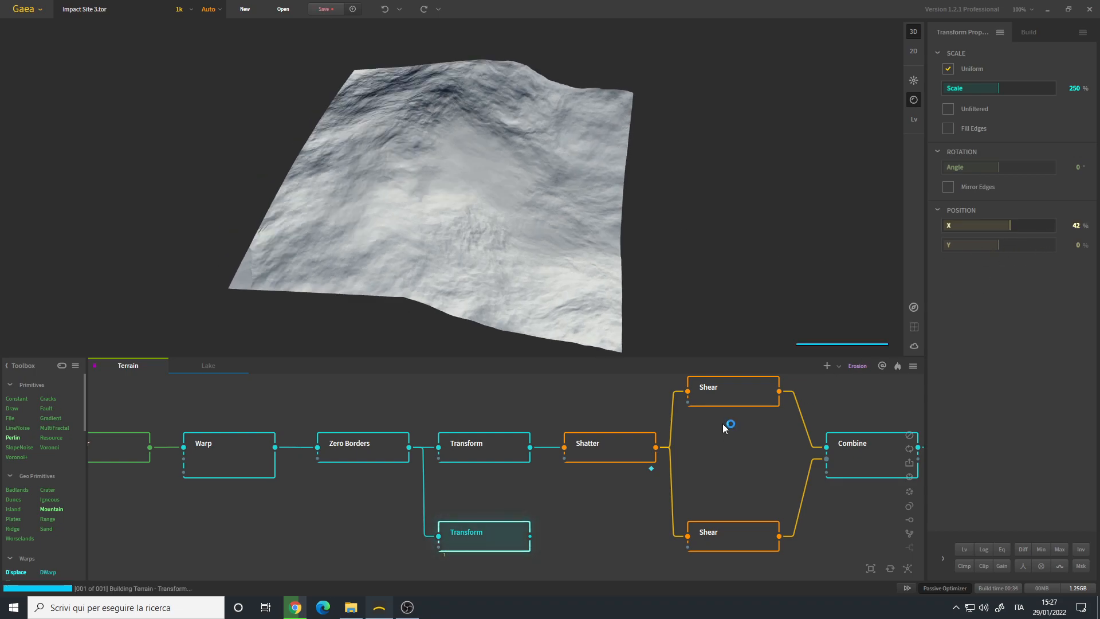
left_click(986, 245)
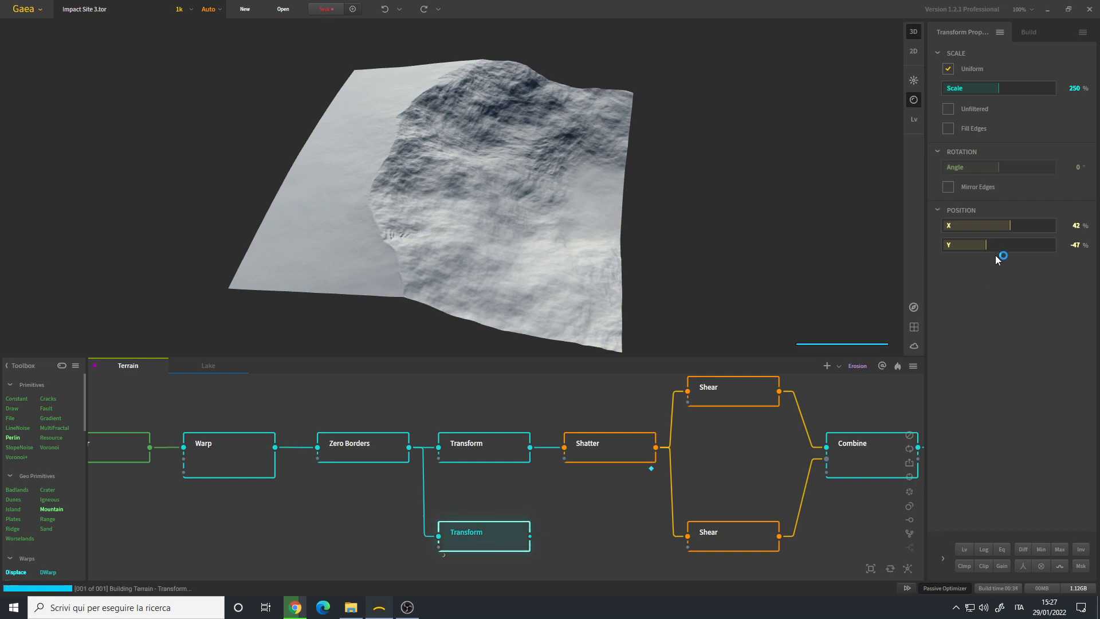
left_click(993, 244)
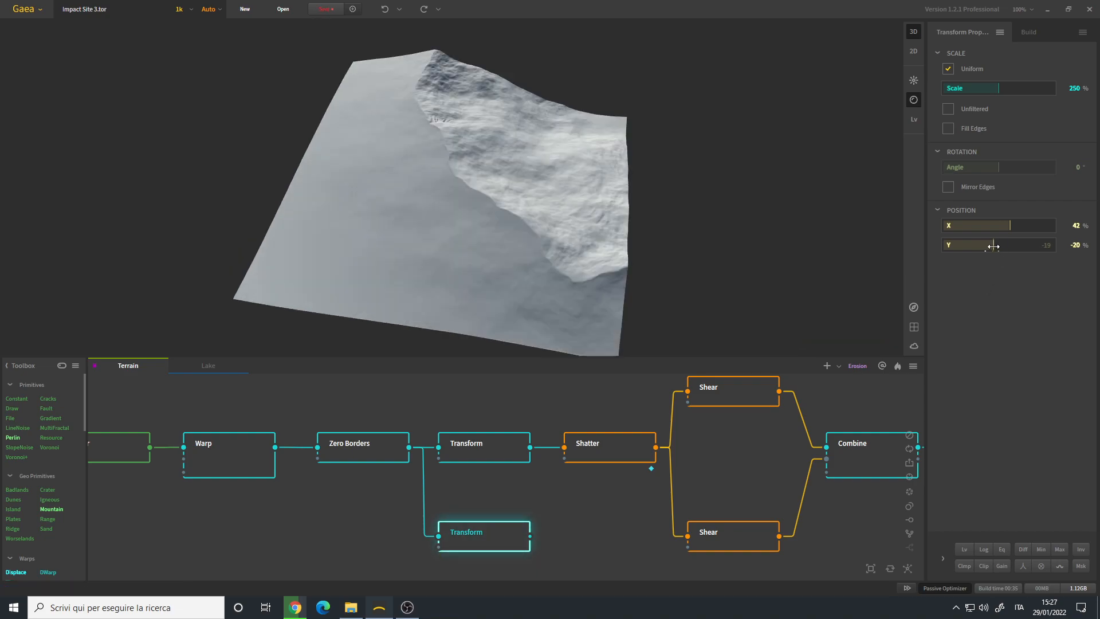
left_click_drag(503, 240, 523, 145)
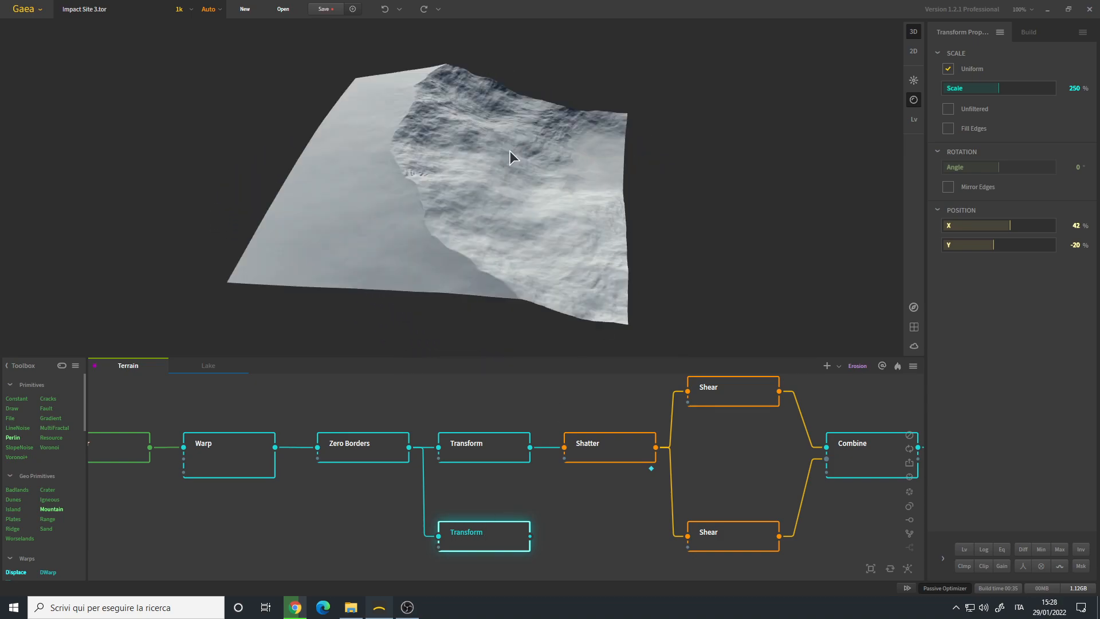
left_click_drag(441, 201, 472, 205)
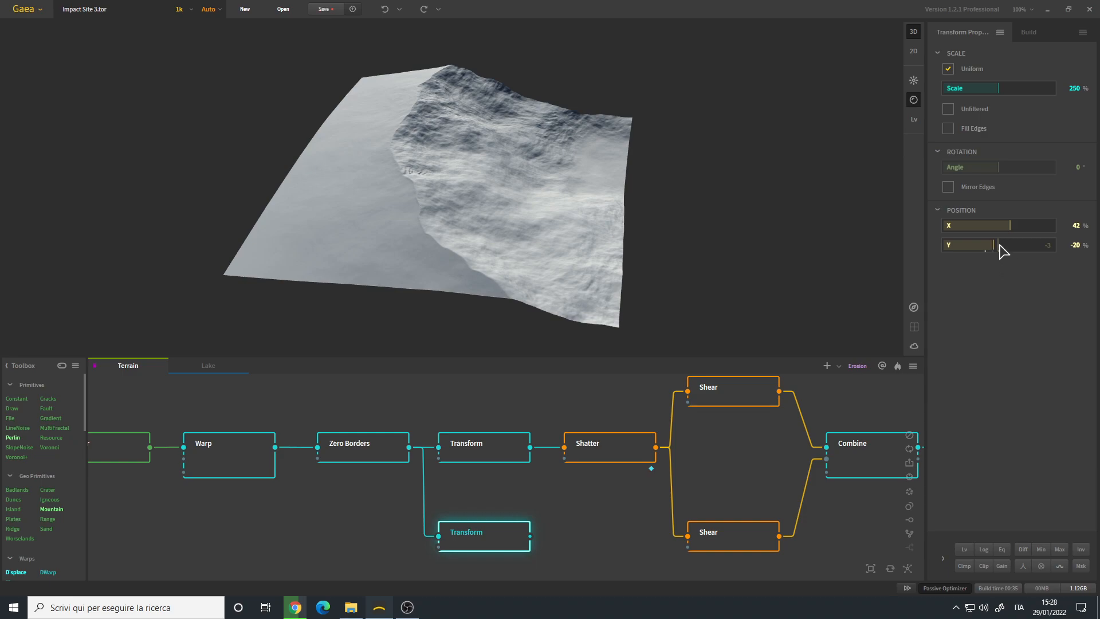
- Examine the original Transform node's framing of the crater rim and outer slope from several angles
left_click(485, 446)
left_click_drag(461, 175, 465, 153)
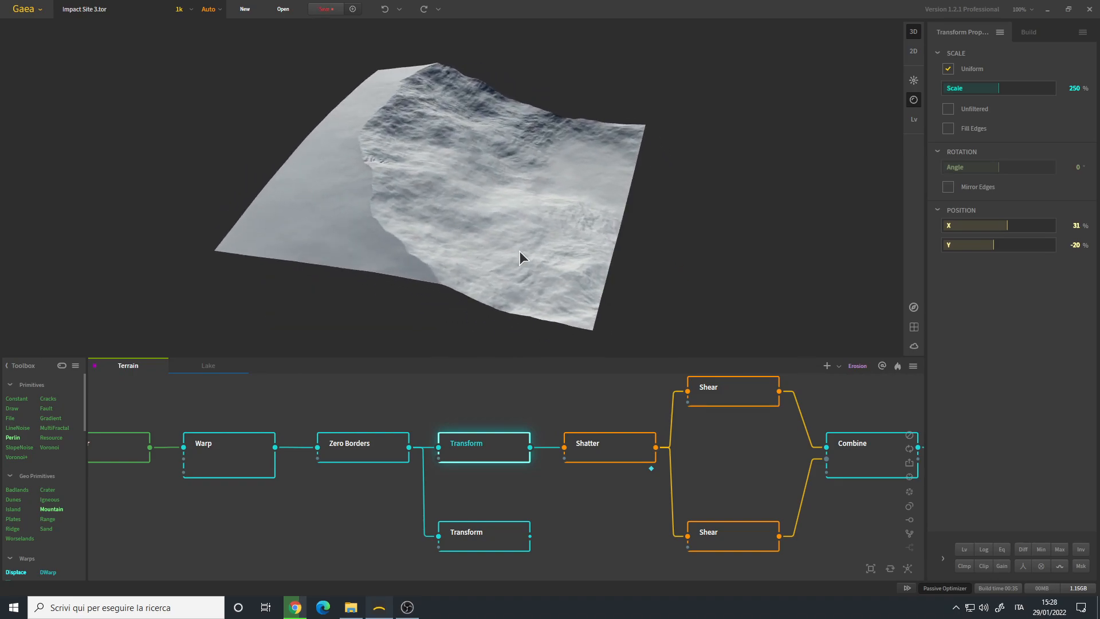
left_click_drag(528, 249, 398, 194)
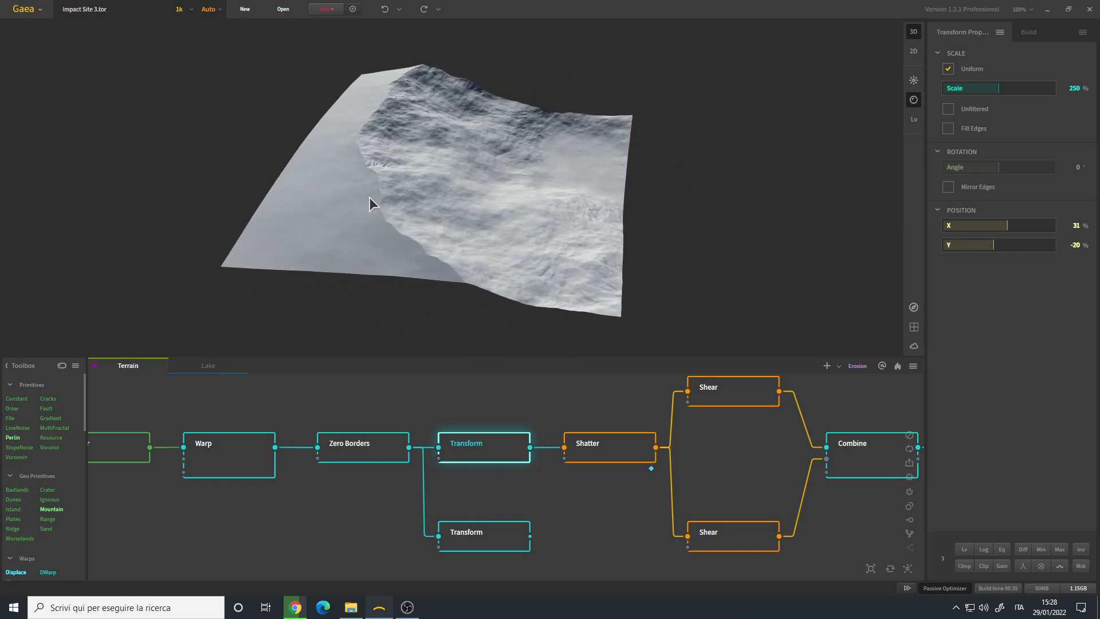
left_click_drag(233, 216, 333, 118)
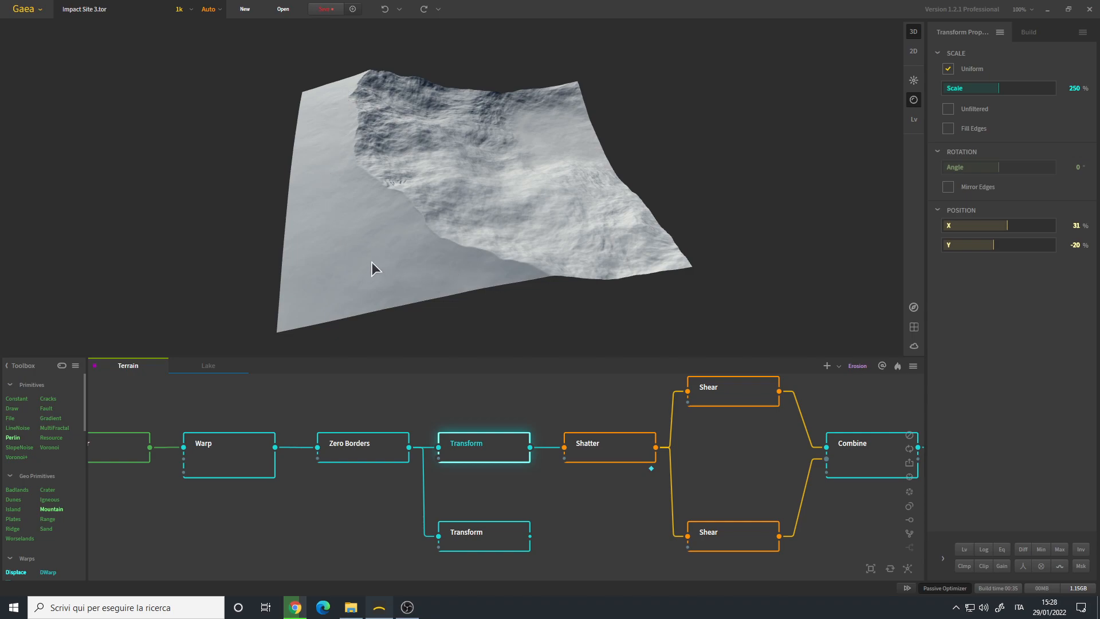
left_click_drag(312, 111, 479, 187)
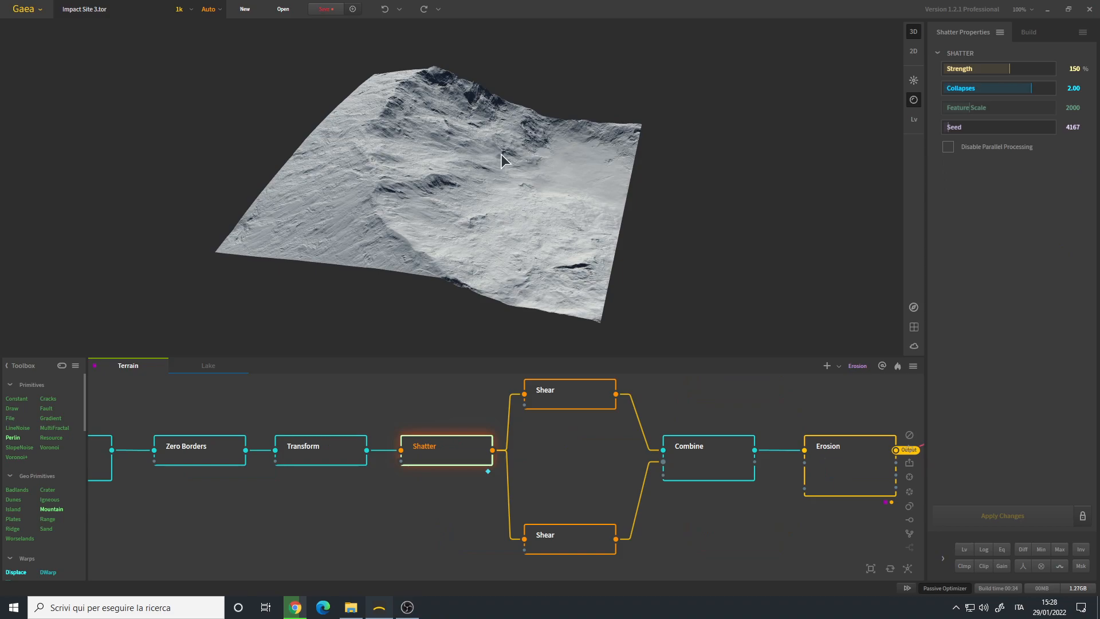
left_click_drag(500, 154, 493, 99)
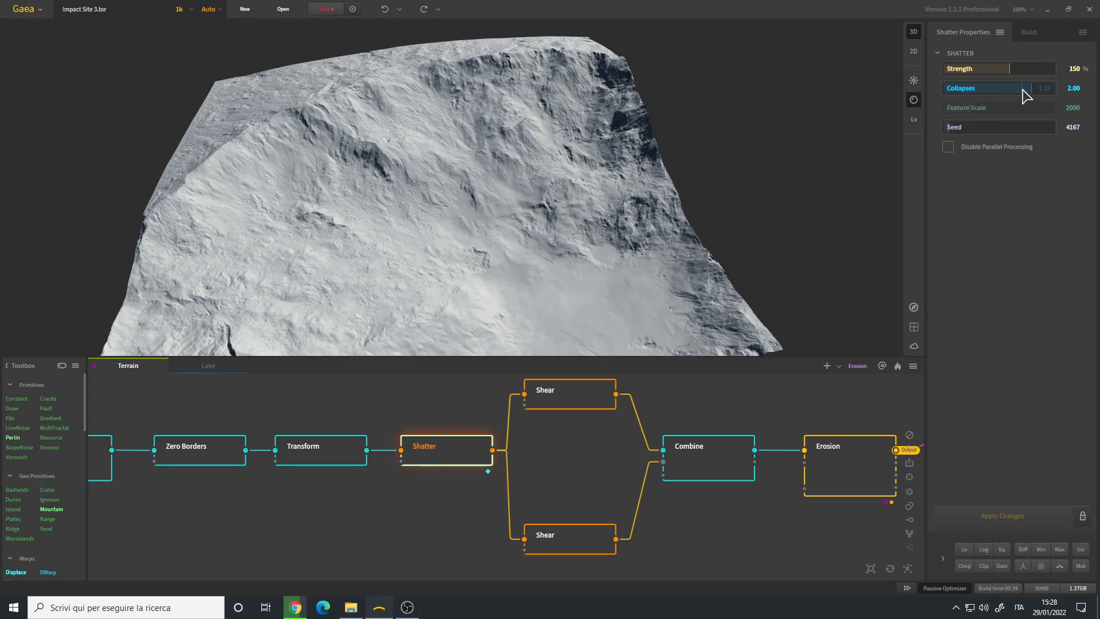
- Examine the Shatter node's effect on the crater slopes, its Strength and Collapses settings, and its Influence post-process value
left_click_drag(727, 206, 580, 205)
scroll(525, 218, "up", 4)
scroll(578, 203, "down", 5)
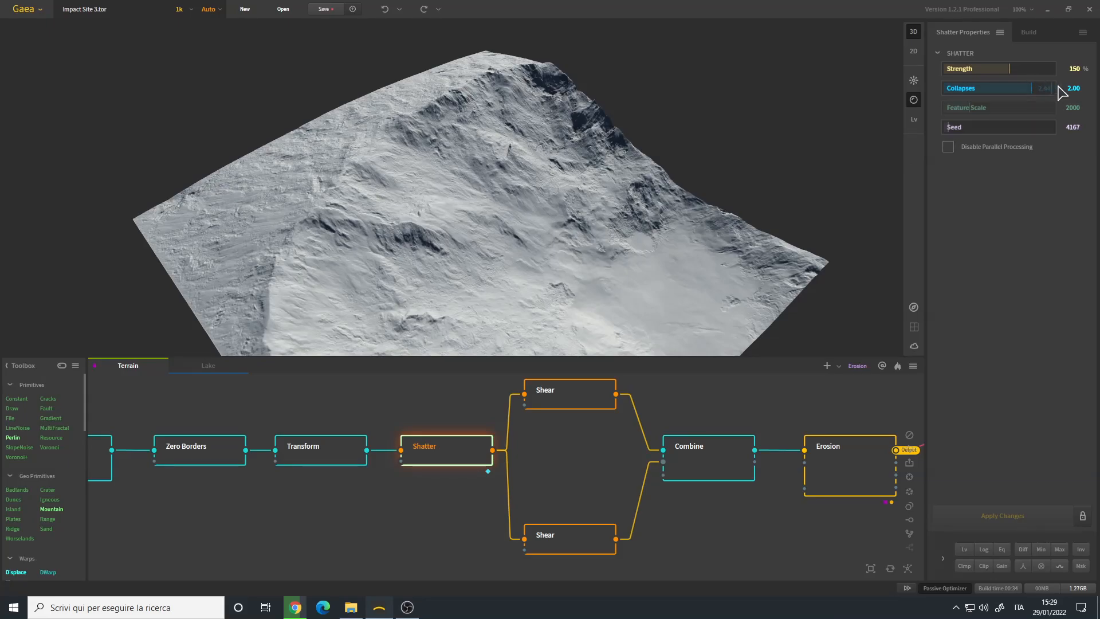
left_click_drag(511, 278, 579, 304)
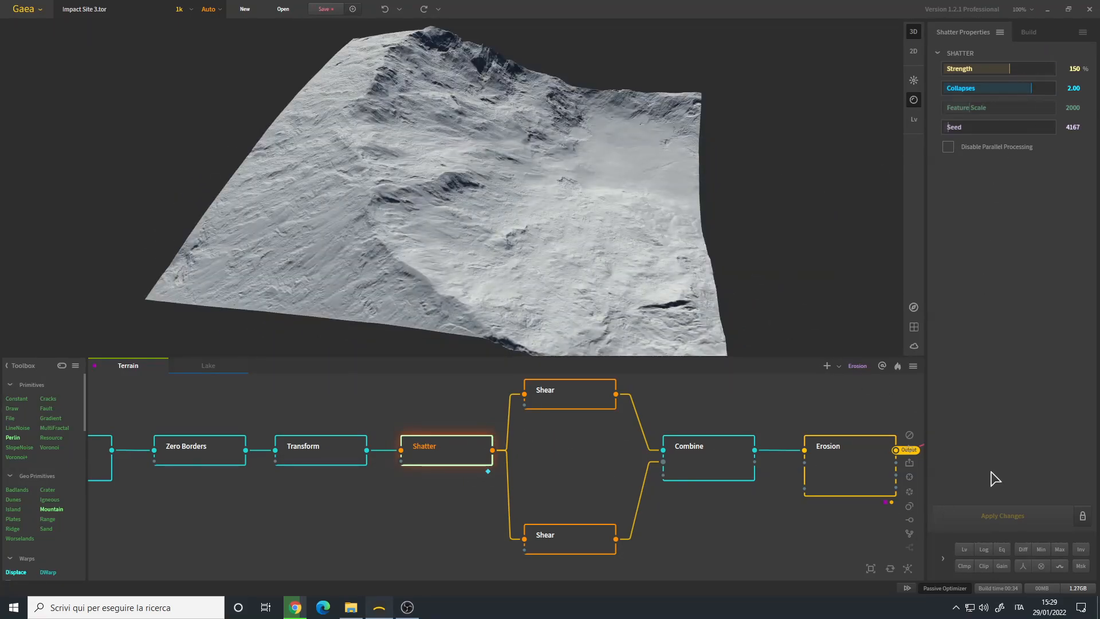
left_click(943, 558)
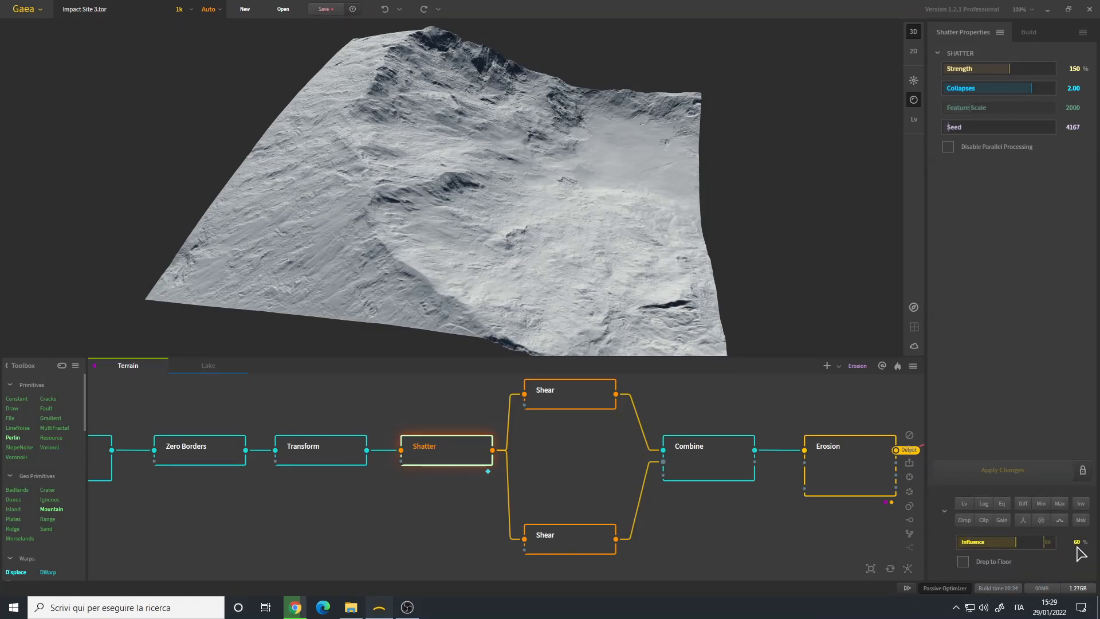
left_click_drag(413, 194, 461, 180)
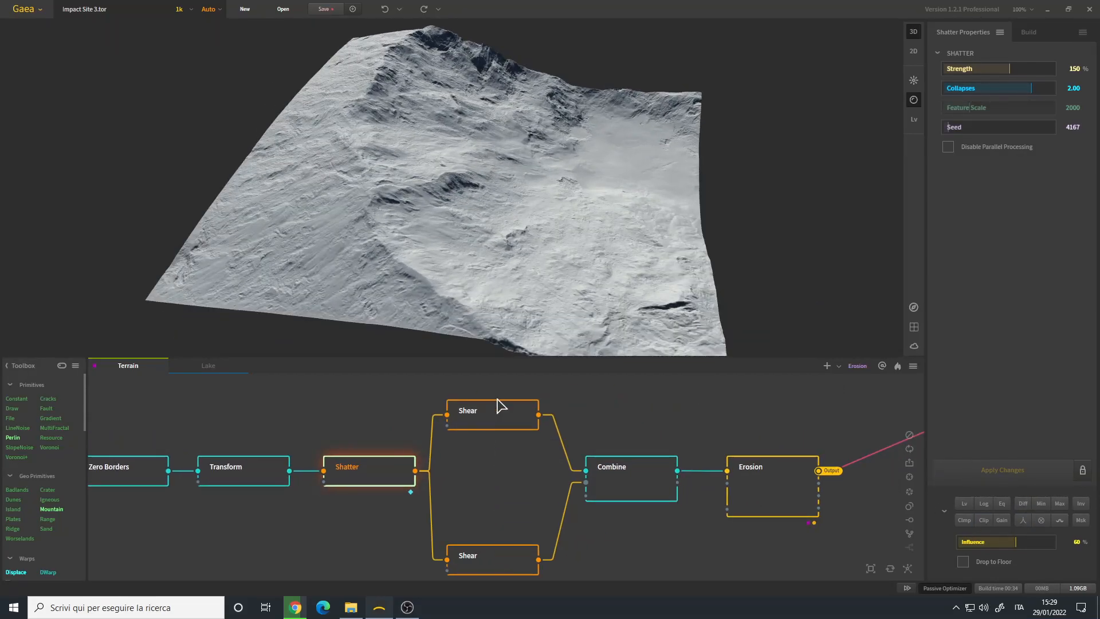
- Compare the upper, self-modulated Shear node with the lower Shear node, reviewing their Folding and Scale settings
left_click(498, 422)
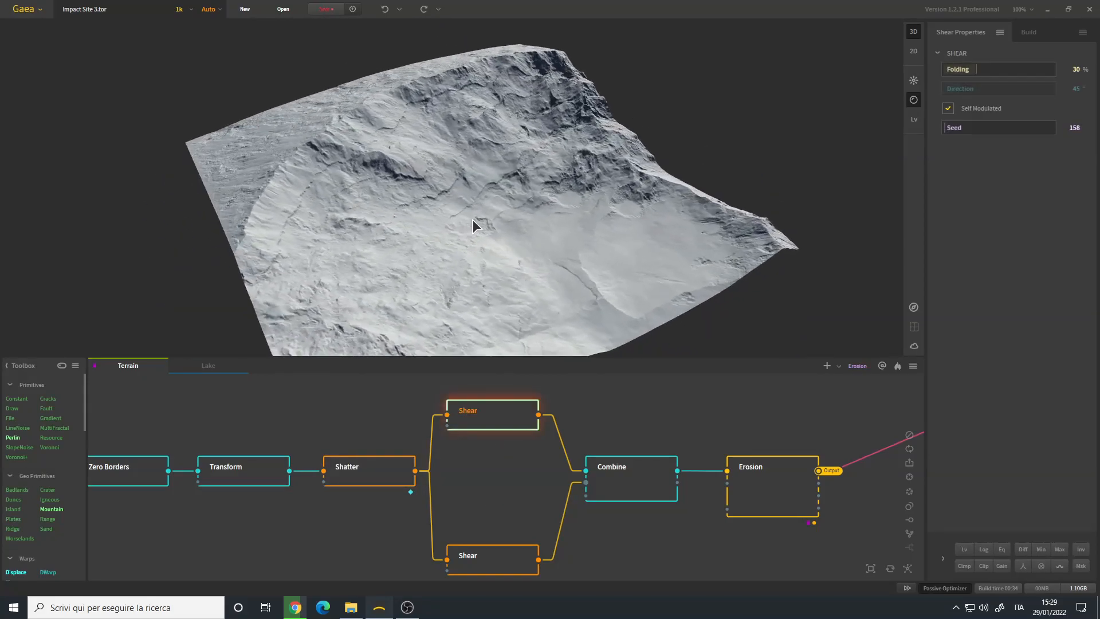
left_click_drag(435, 212, 453, 247)
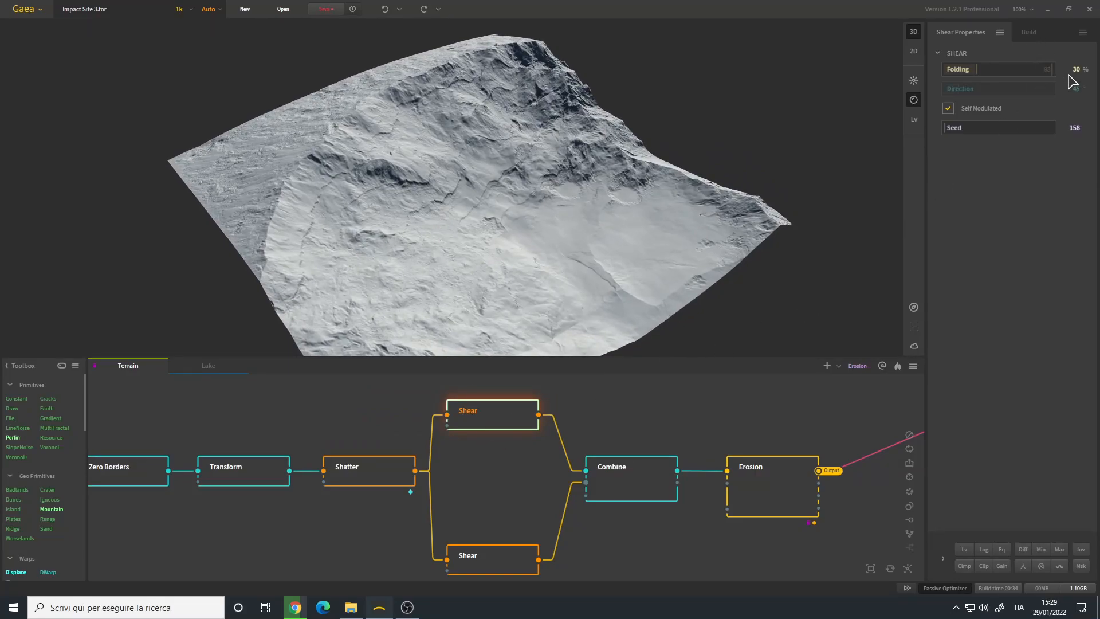
left_click(483, 559)
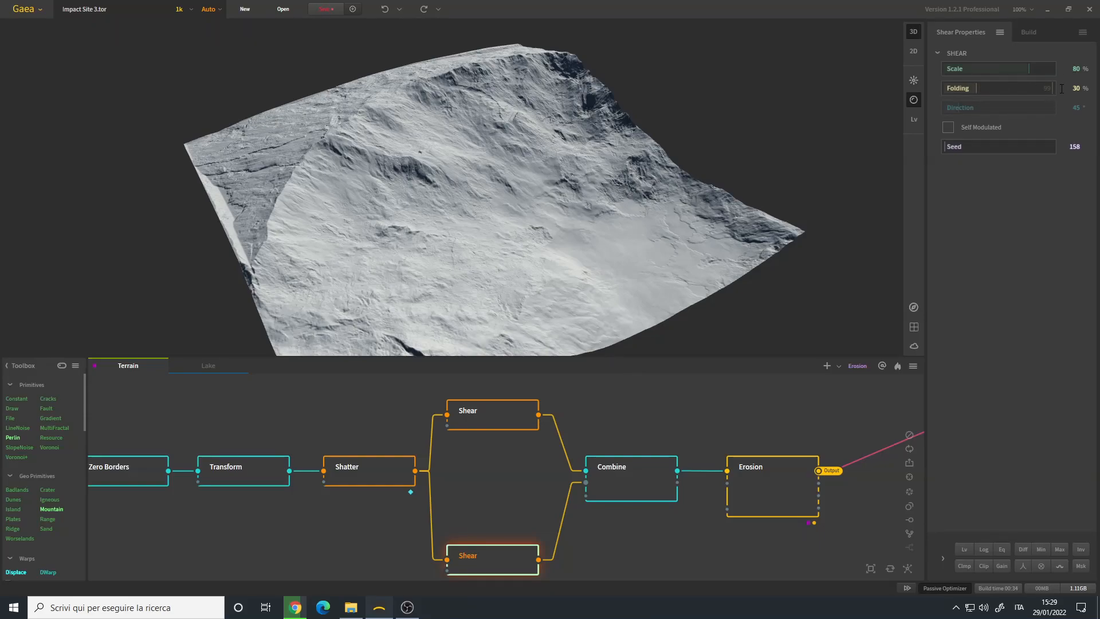
left_click_drag(500, 188, 549, 187)
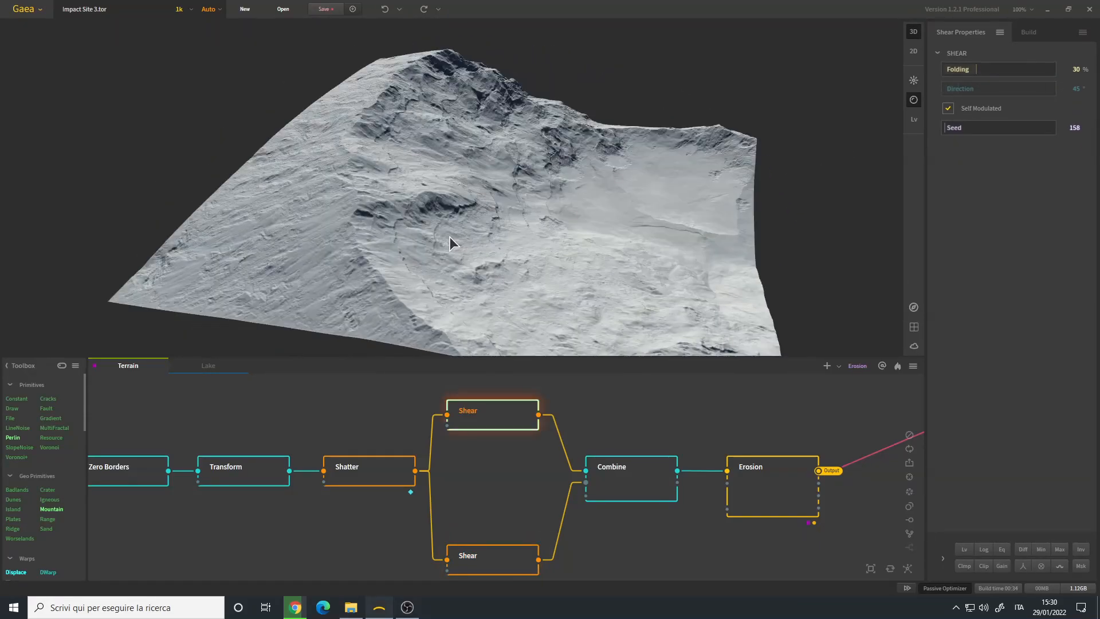
left_click_drag(449, 236, 484, 247)
left_click_drag(492, 205, 461, 235)
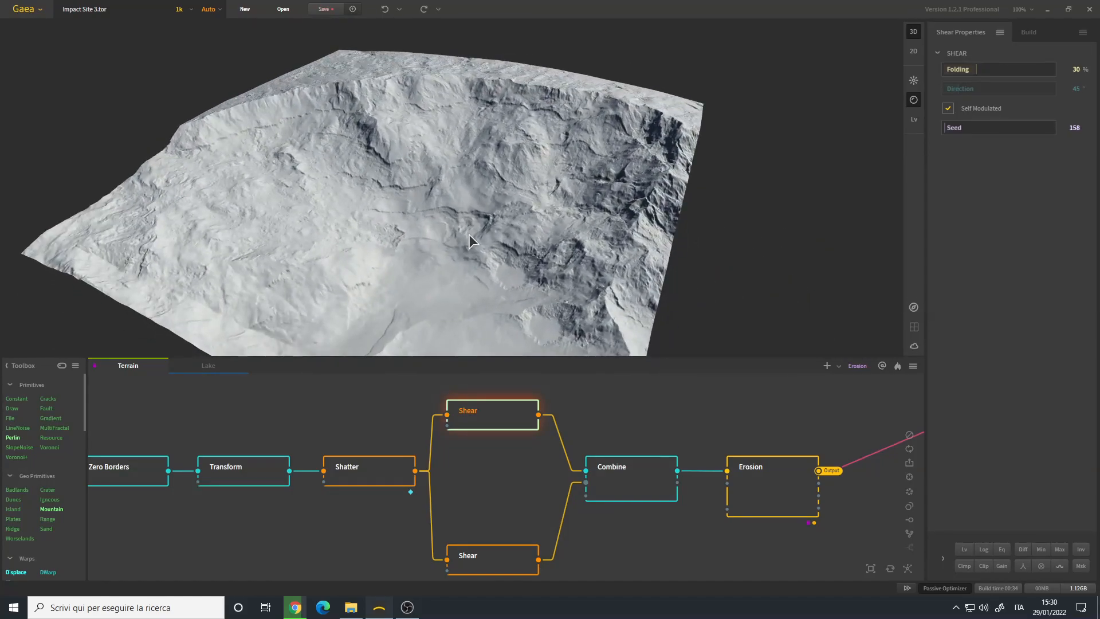
- Inspect up close the fractures that the upper, self-modulated Shear node cuts into the inner crater wall
left_click_drag(534, 212, 570, 218)
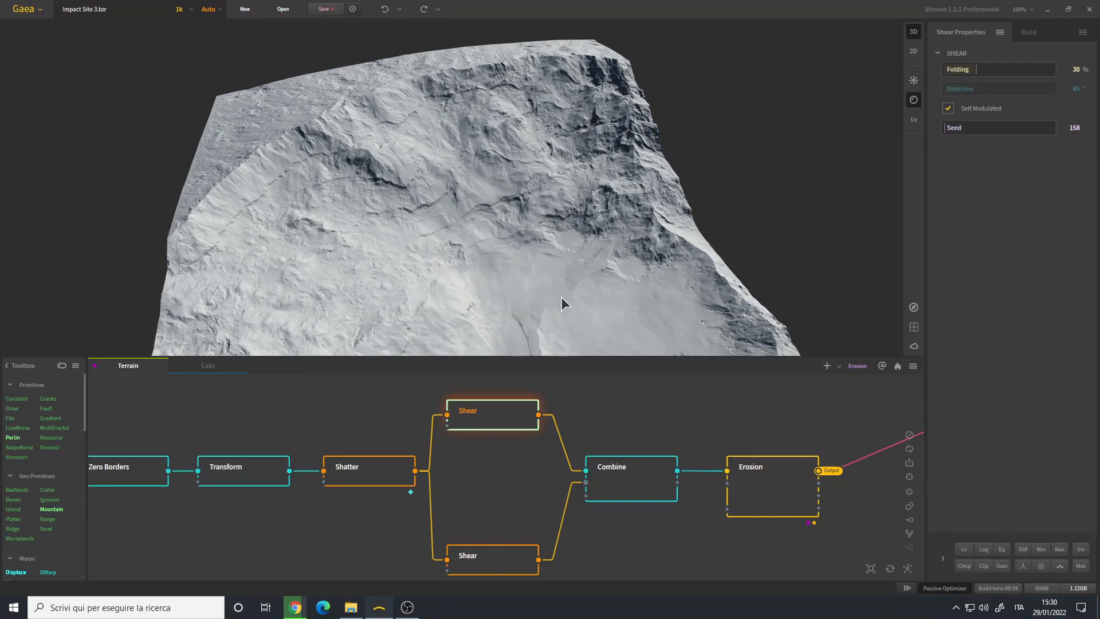
left_click_drag(538, 159, 429, 191)
scroll(430, 192, "up", 5)
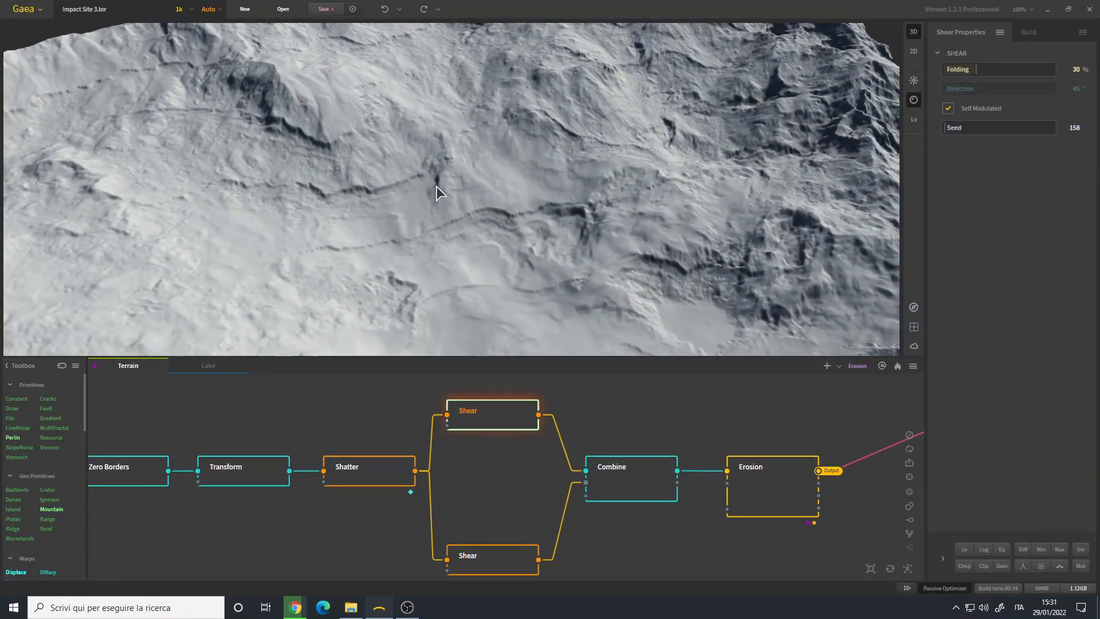
left_click_drag(654, 173, 511, 188)
scroll(511, 187, "up", 2)
left_click_drag(298, 156, 395, 151)
left_click_drag(415, 198, 493, 194)
scroll(482, 190, "down", 5)
scroll(491, 191, "up", 8)
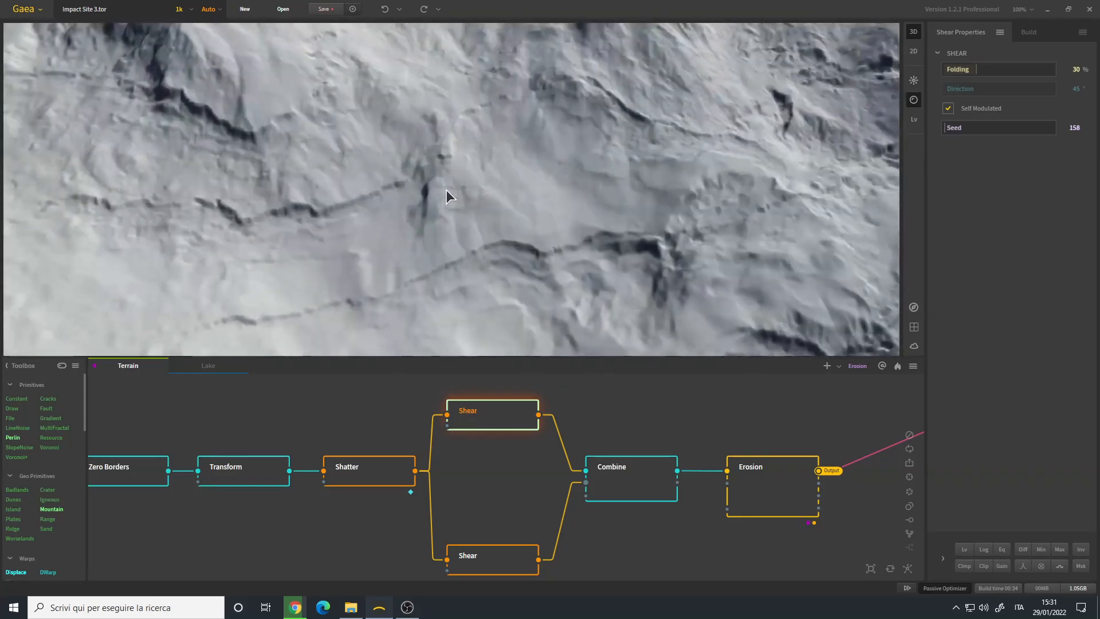
left_click_drag(458, 201, 356, 91)
scroll(538, 188, "down", 5)
- Inspect the fractures that the lower Shear node creates on the crater's outer slope and along the rim
left_click(492, 558)
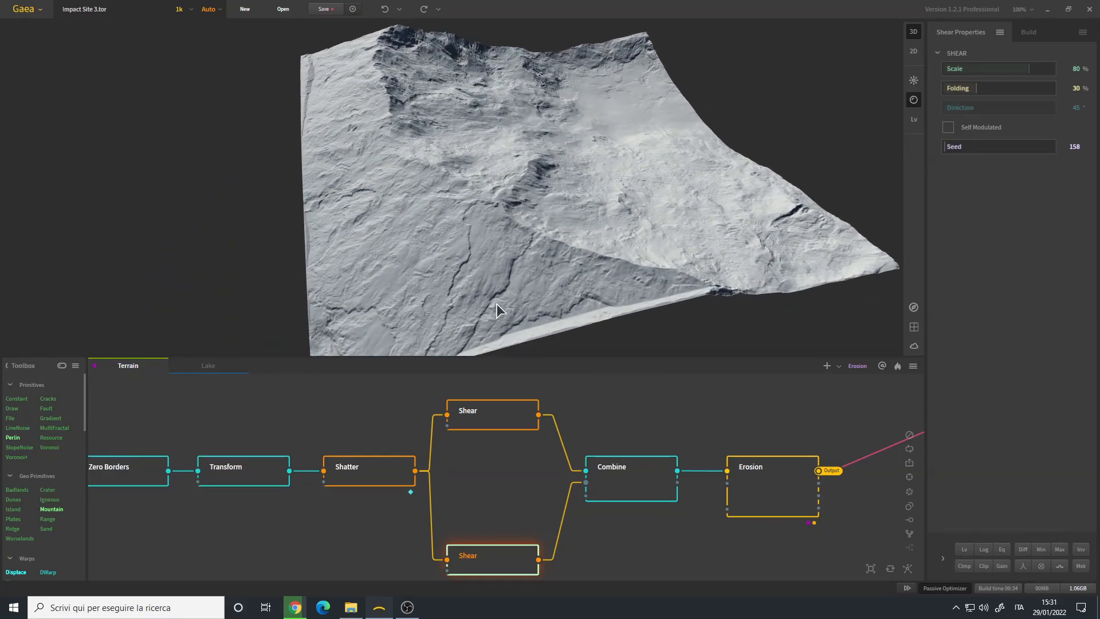
left_click_drag(355, 159, 456, 166)
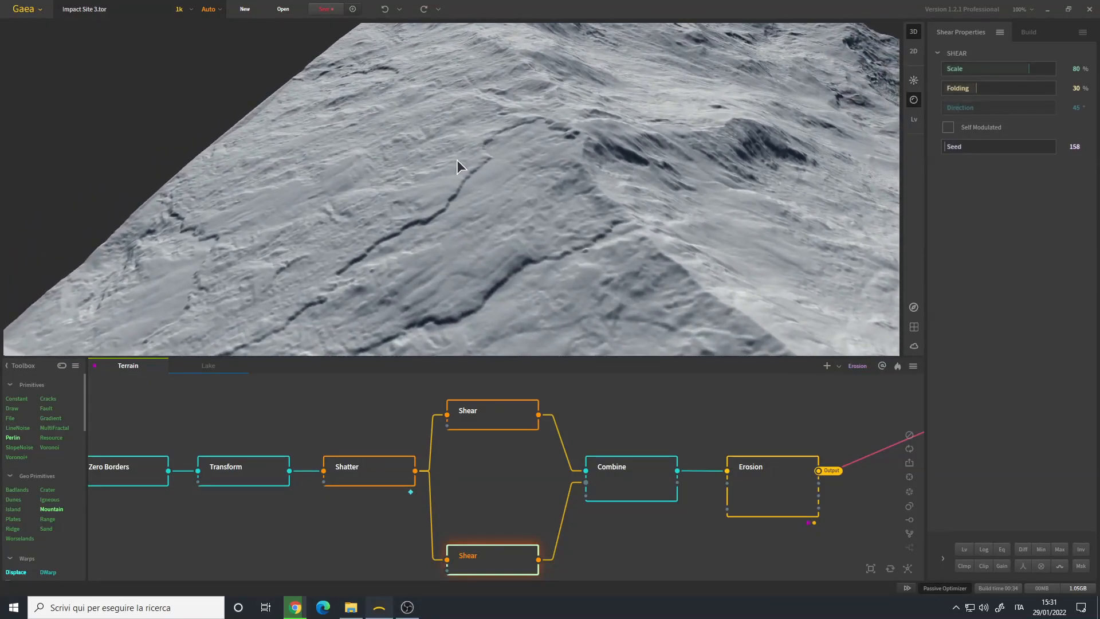
left_click_drag(396, 186, 433, 139)
left_click_drag(517, 227, 521, 166)
left_click_drag(589, 191, 628, 486)
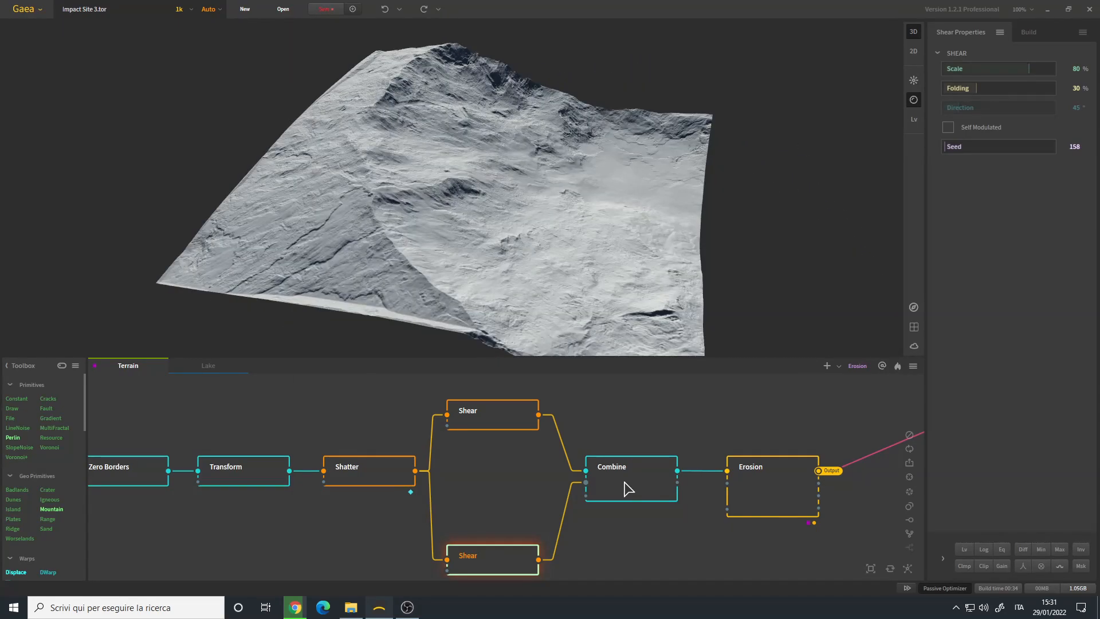
- Examine how the Combine node merges the two Shear outputs with the Min method, on the crater's outer slope and inner wall
left_click(638, 482)
left_click_drag(529, 229, 318, 120)
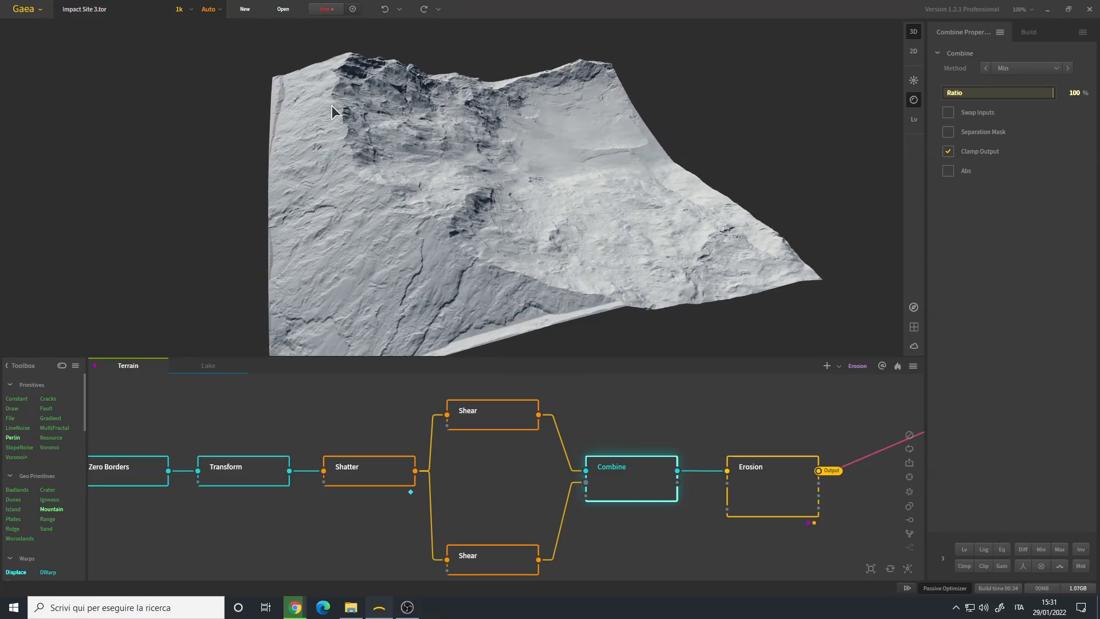
left_click_drag(469, 297, 348, 119)
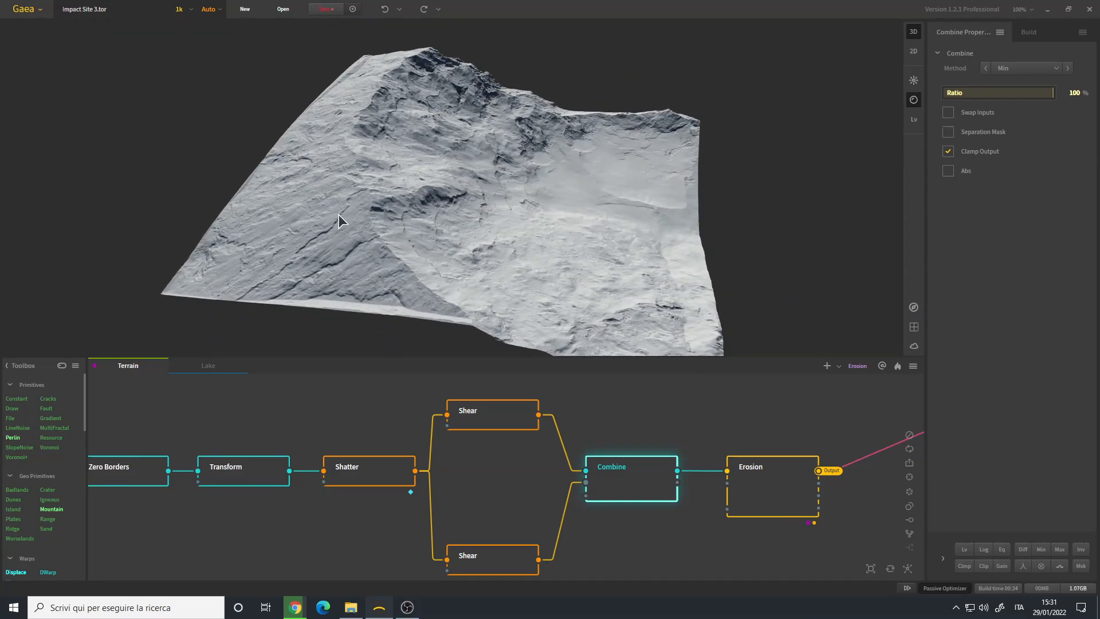
left_click_drag(424, 256, 552, 173)
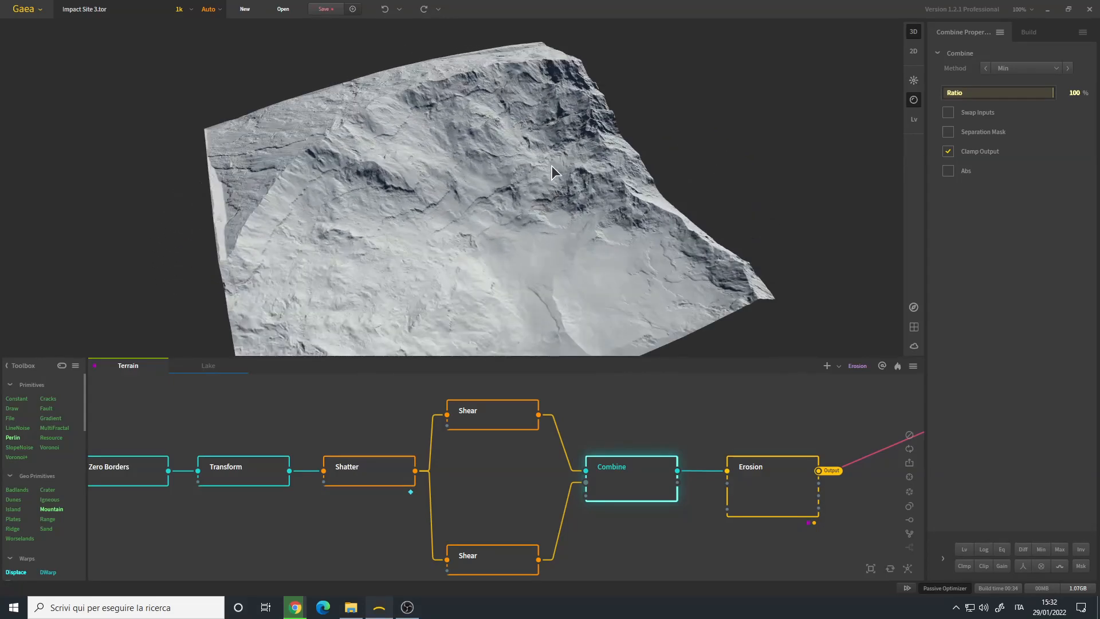
left_click_drag(412, 205, 459, 240)
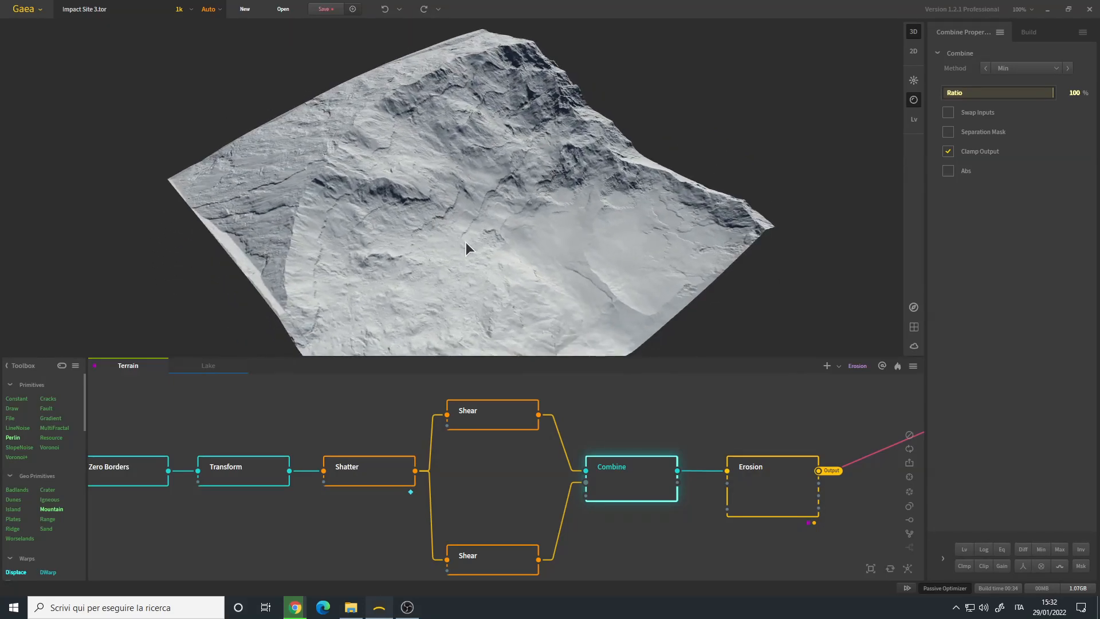
left_click_drag(545, 180, 491, 238)
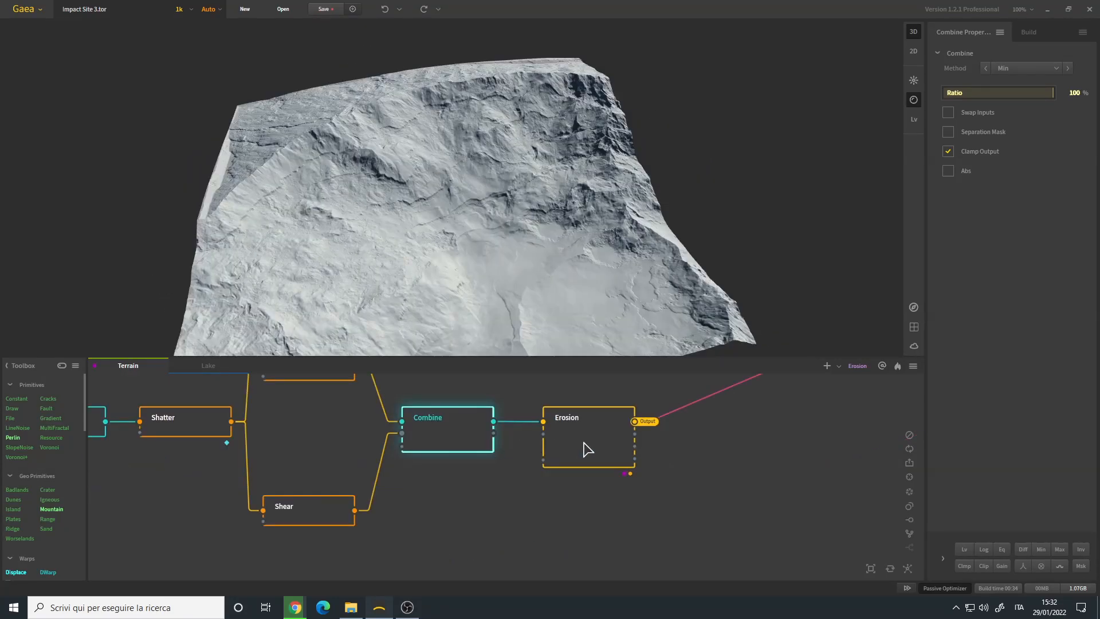
- Examine the Erosion node's effect on the crater and review its Rock Softness, Strength, Downcutting and Inhibition settings
left_click(585, 448)
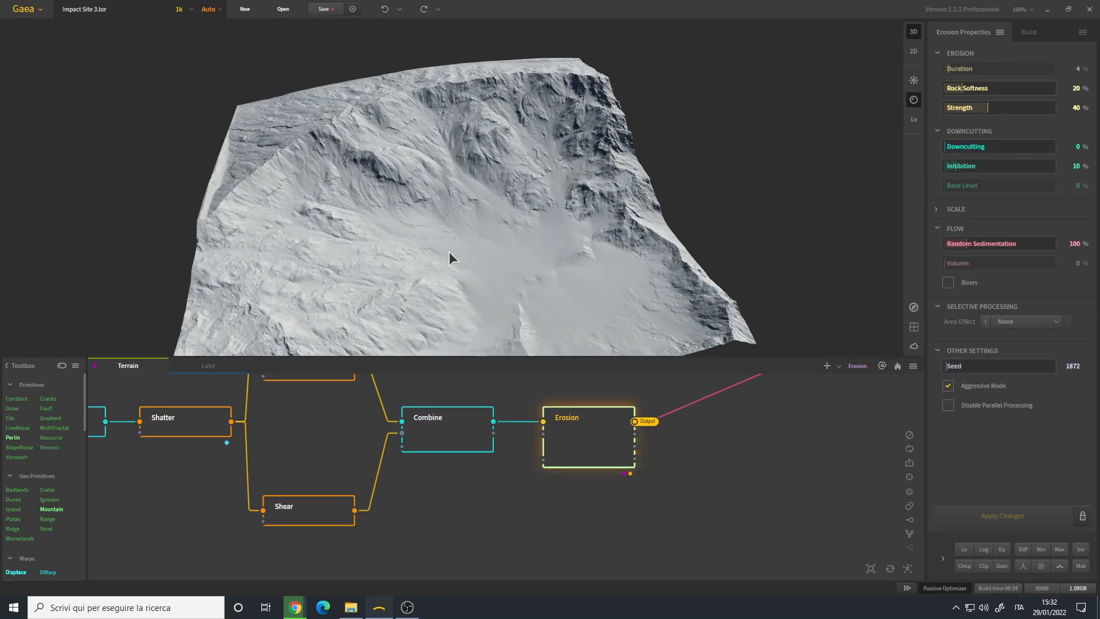
scroll(614, 452, "down", 2)
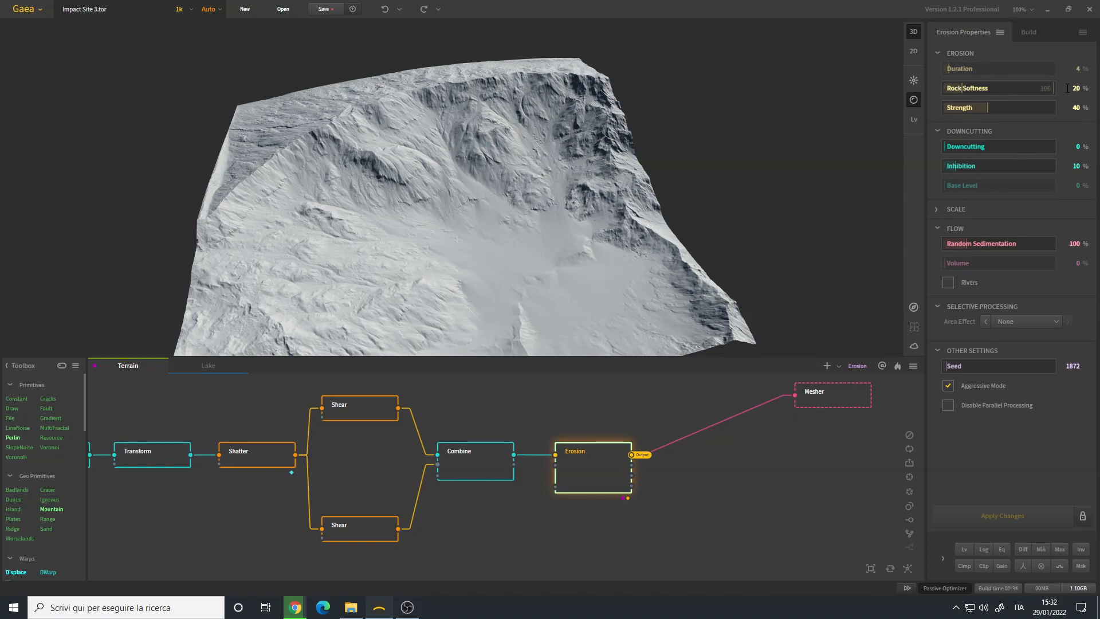
left_click_drag(509, 196, 473, 199)
left_click_drag(404, 197, 483, 184)
left_click_drag(488, 152, 461, 201)
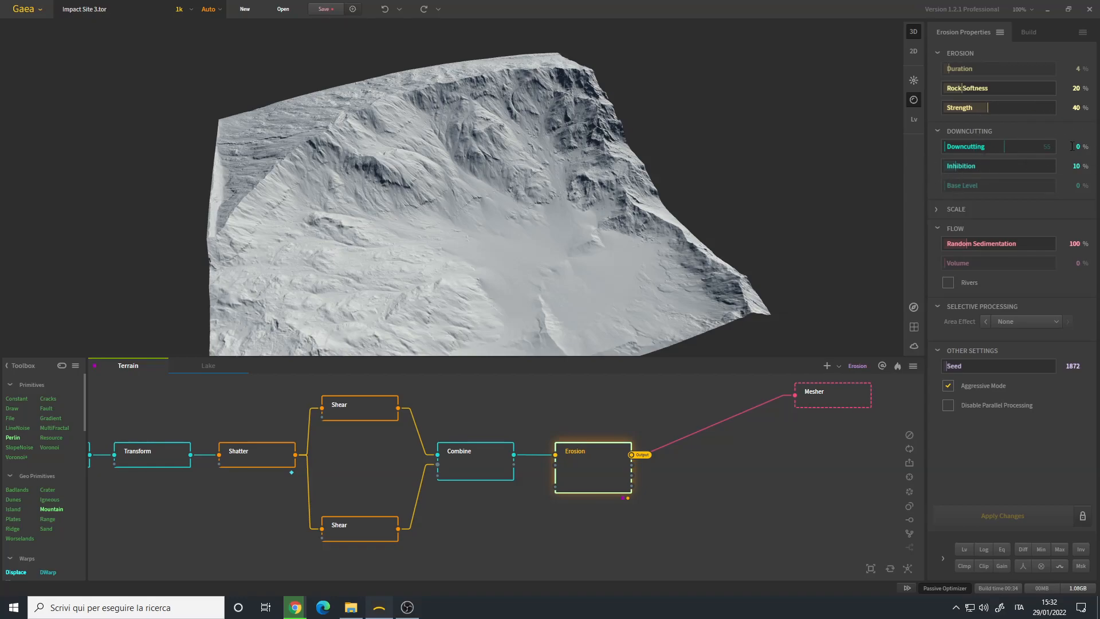
left_click_drag(500, 212, 526, 194)
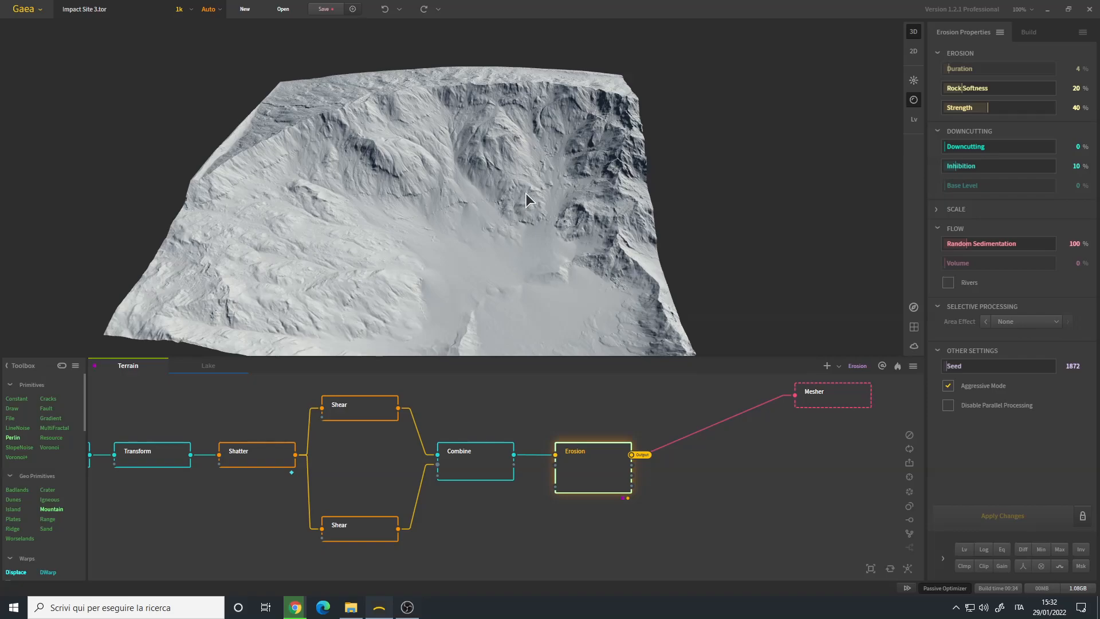
left_click_drag(517, 260, 524, 265)
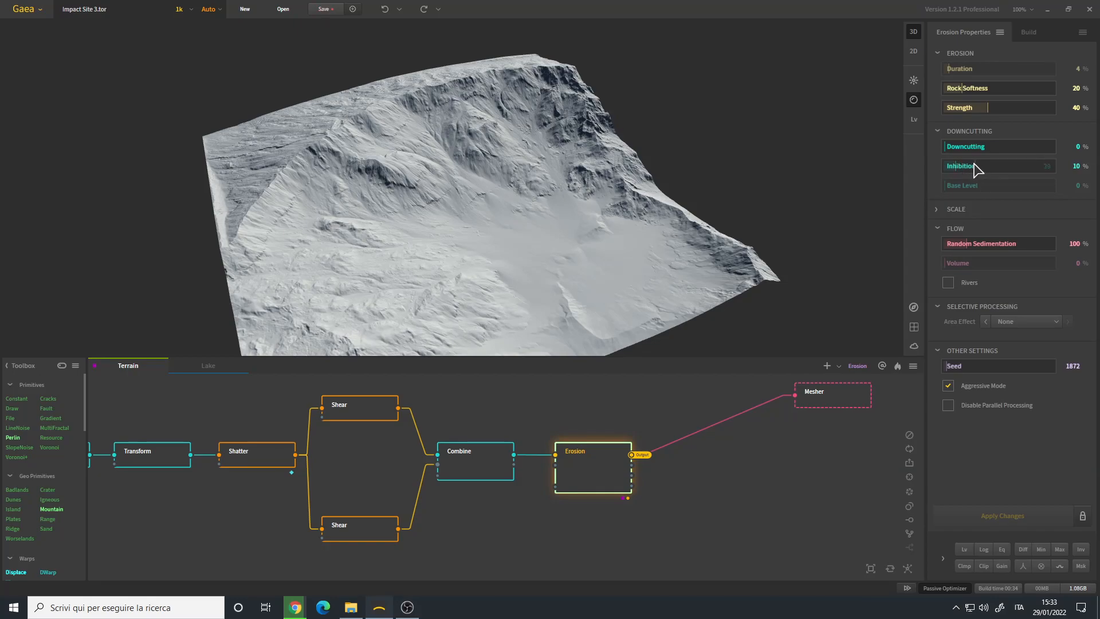
- Inspect up close the eroded inner crater walls and the sediment gathered on the crater floor
scroll(483, 201, "up", 8)
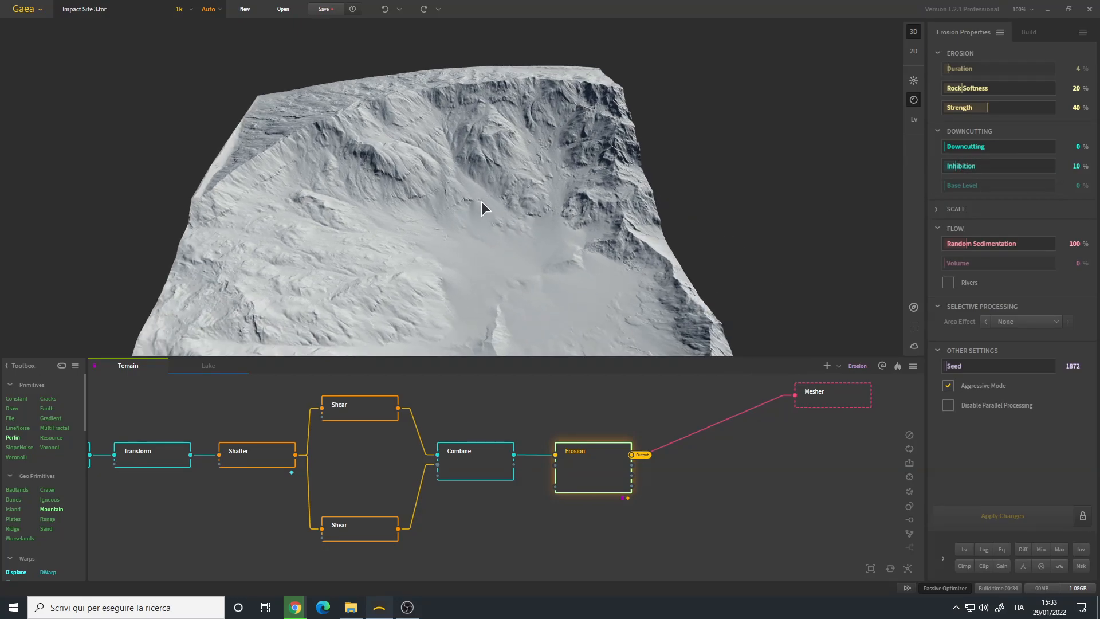
left_click_drag(497, 257, 587, 235)
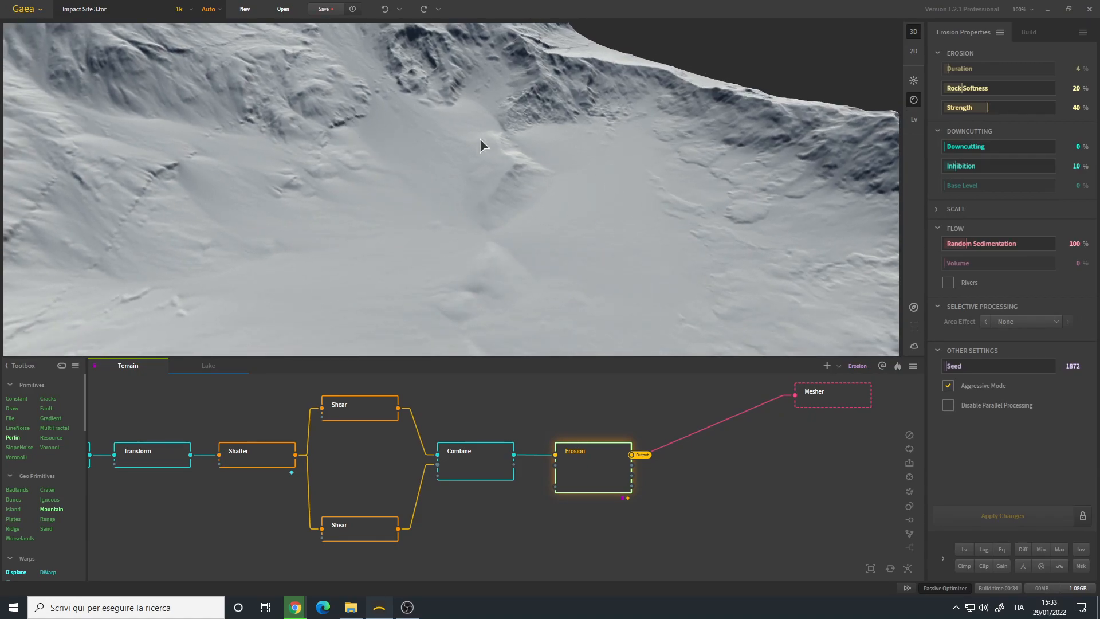
left_click_drag(475, 182, 464, 220)
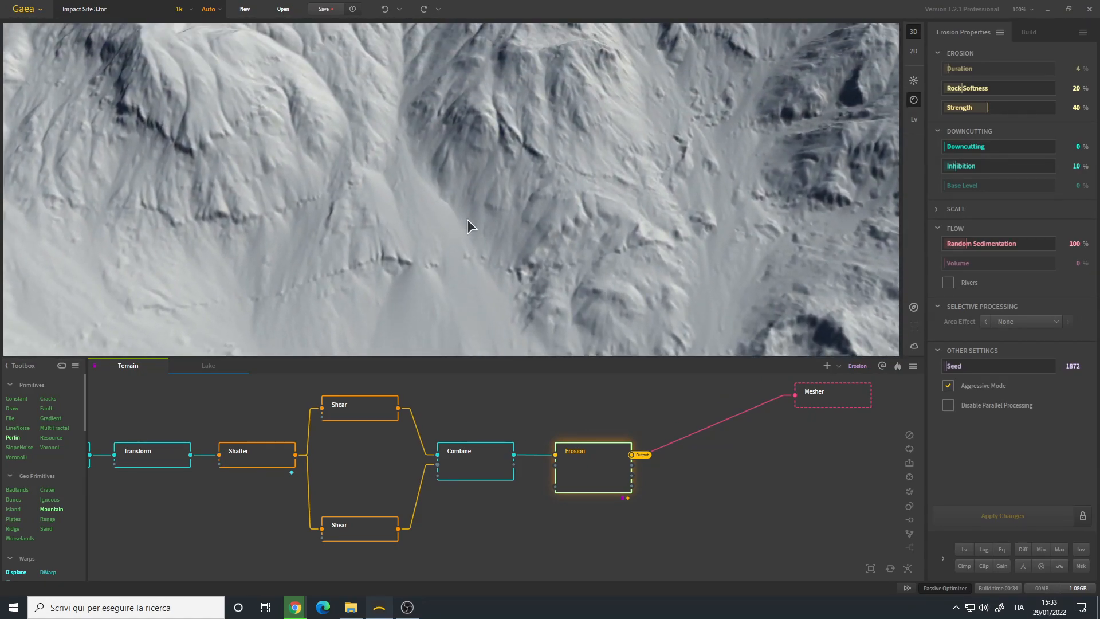
left_click_drag(658, 190, 556, 150)
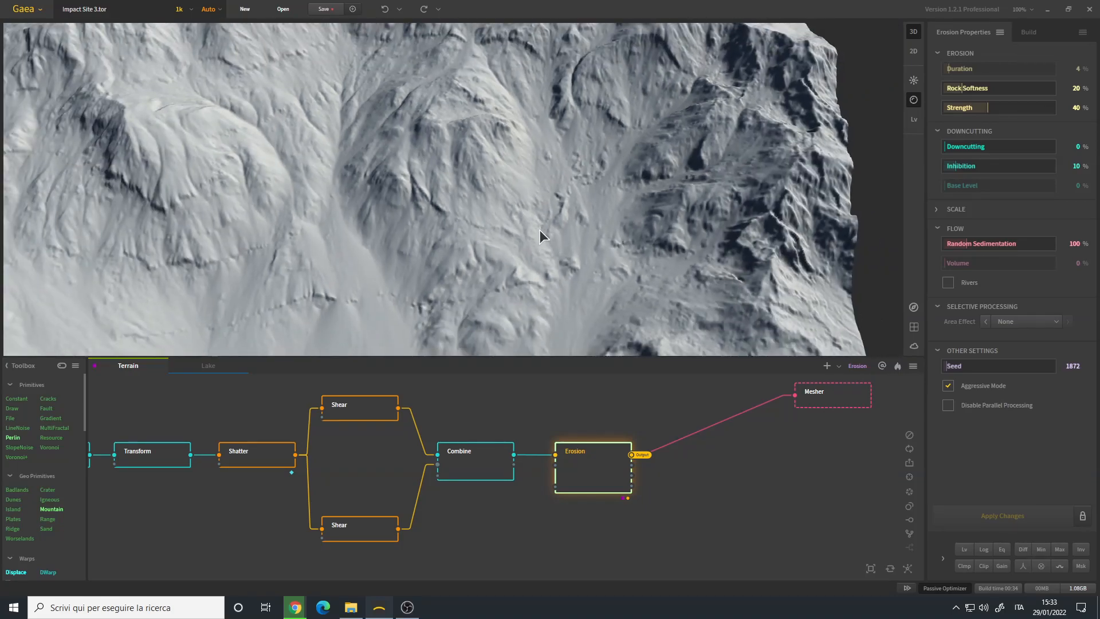
left_click_drag(531, 233, 565, 216)
scroll(564, 217, "down", 5)
left_click_drag(512, 246, 541, 209)
scroll(604, 467, "down", 3)
- Review the commands available for the Erosion node, including Pin as Underlay and Mark for Export
middle_click_drag(602, 486, 556, 469)
scroll(549, 444, "up", 4)
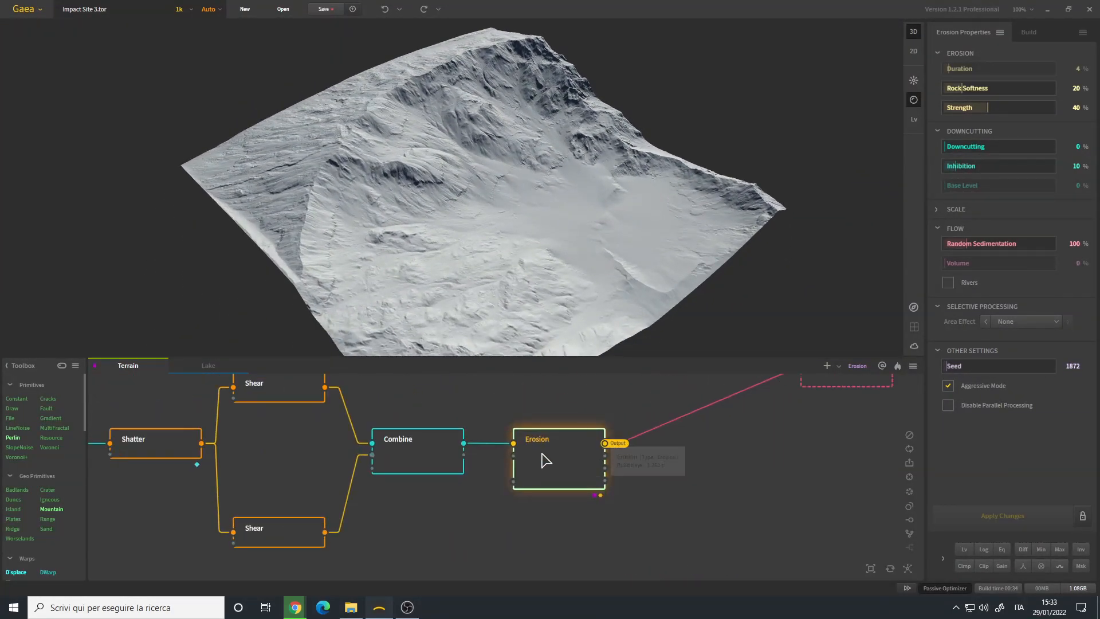
right_click(574, 457)
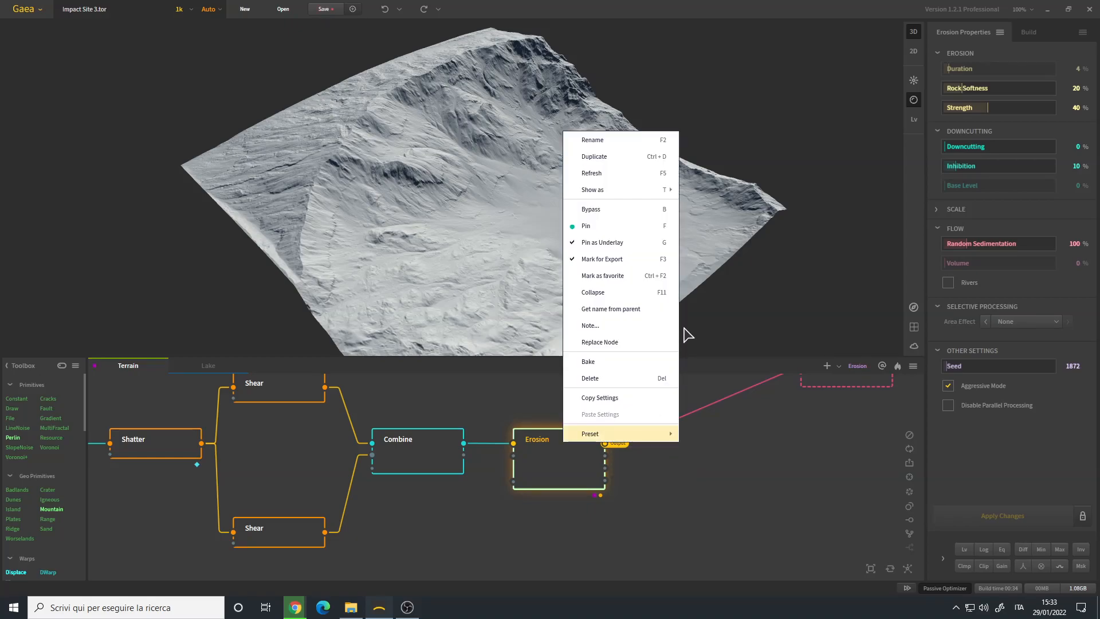
left_click(540, 564)
left_click(567, 466)
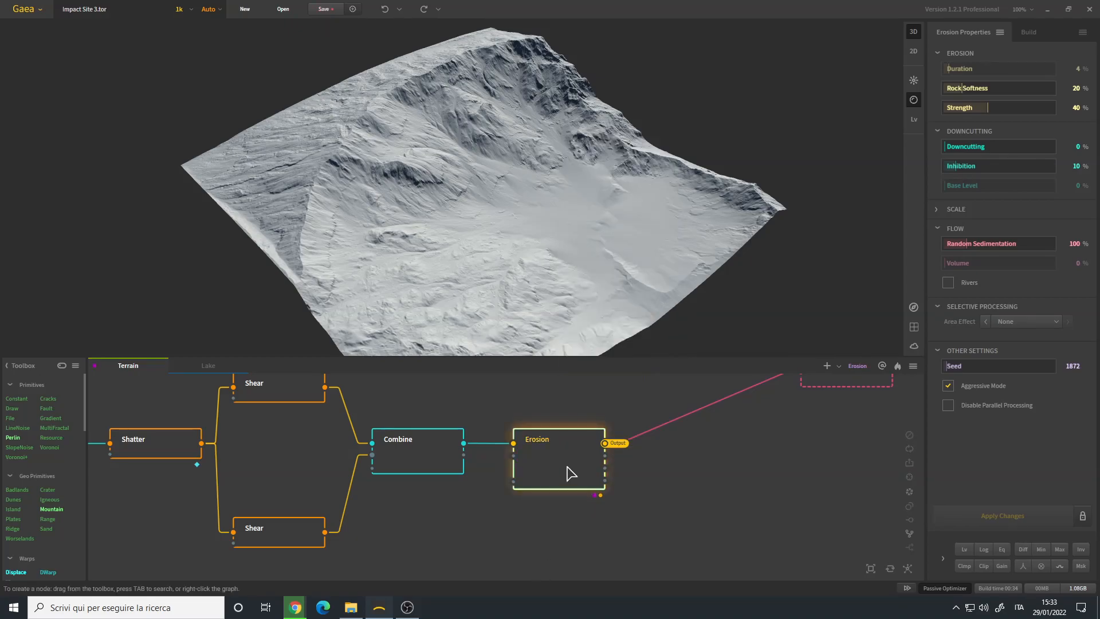
- Survey the Terrain graph around the Erosion node, from the Warp node through to the Mesher
scroll(554, 449, "down", 5)
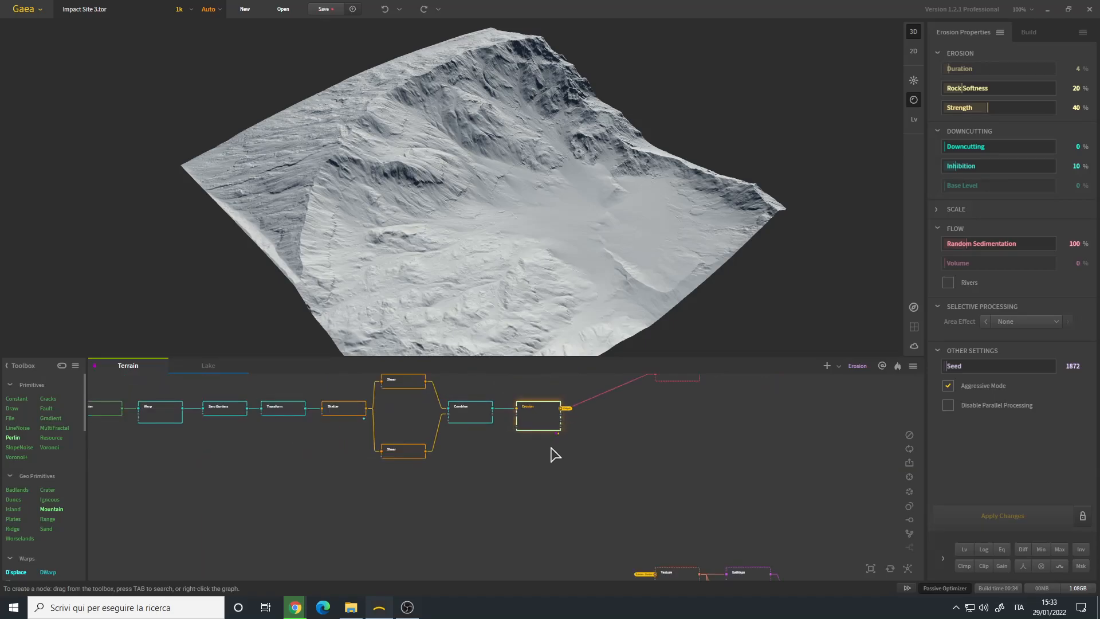
middle_click_drag(535, 430, 502, 389)
scroll(707, 530, "down", 3)
mouse_move(689, 536)
middle_mouse_down()
mouse_move(670, 514)
mouse_move(684, 521)
middle_mouse_up()
middle_click_drag(581, 411, 618, 463)
scroll(621, 469, "up", 3)
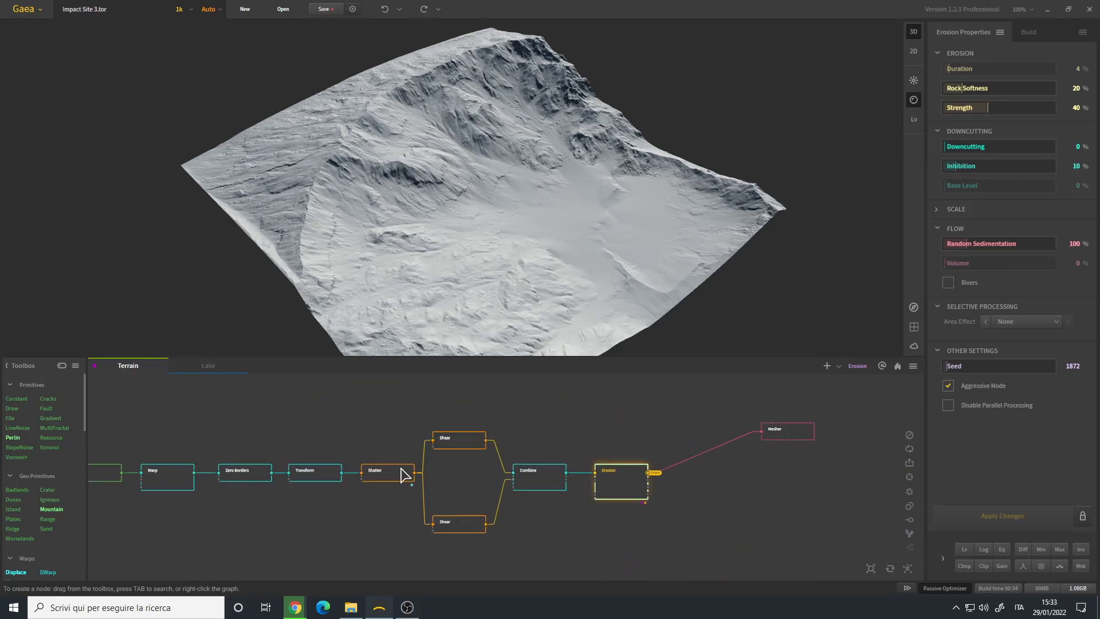
- Open the Lake graph and examine the Lakes node, its Erosion output input and the lake it forms in the crater
left_click(221, 367)
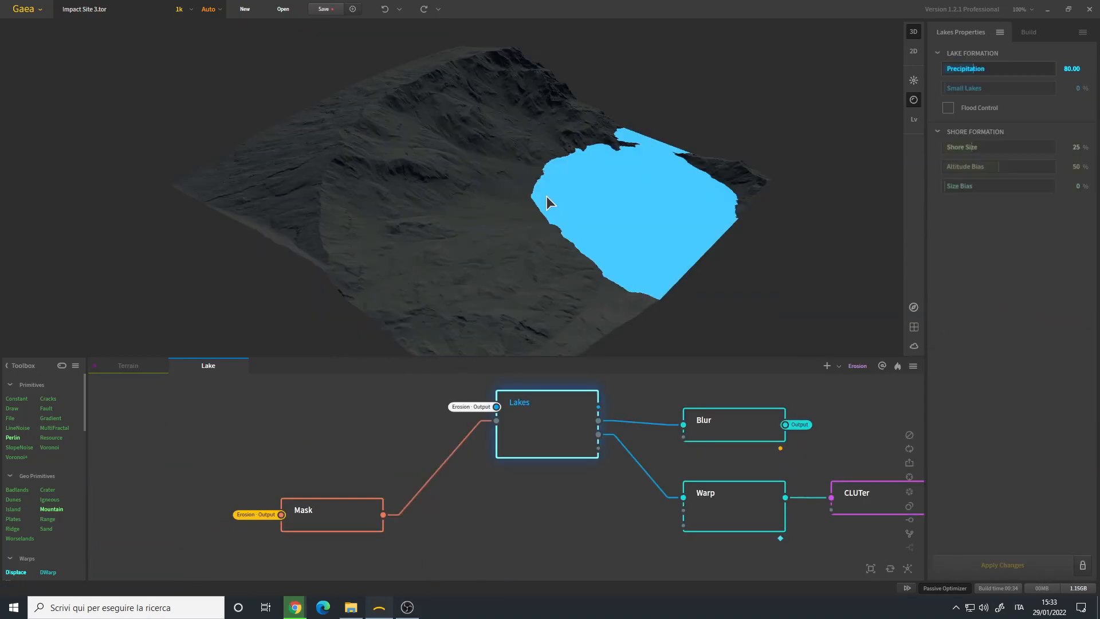
left_click_drag(546, 197, 503, 245)
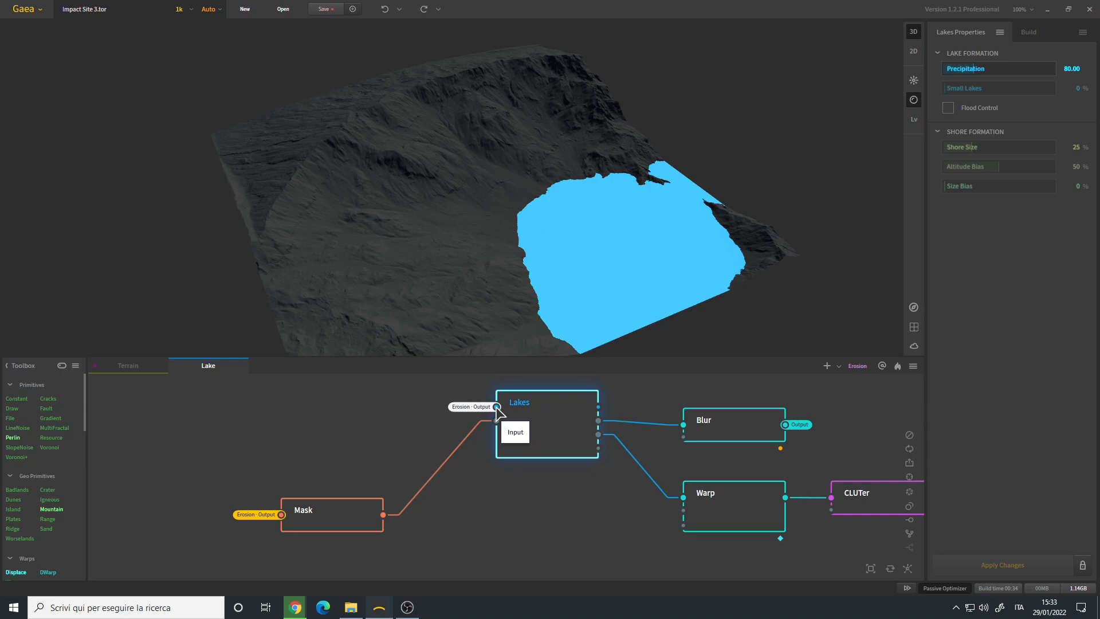
scroll(496, 408, "up", 2)
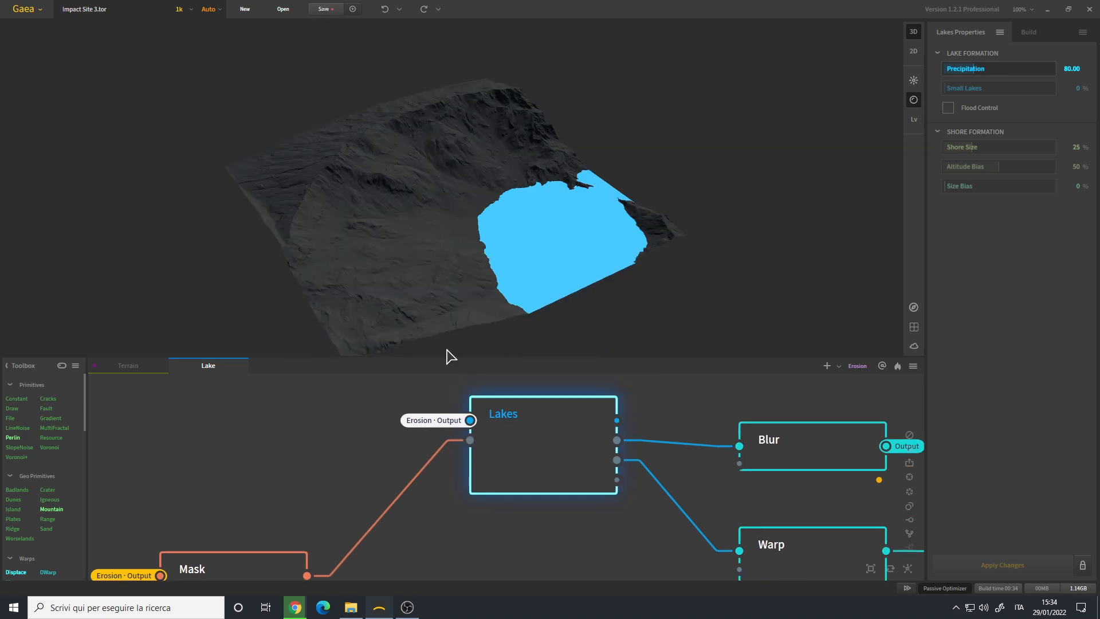
left_click_drag(451, 236, 455, 228)
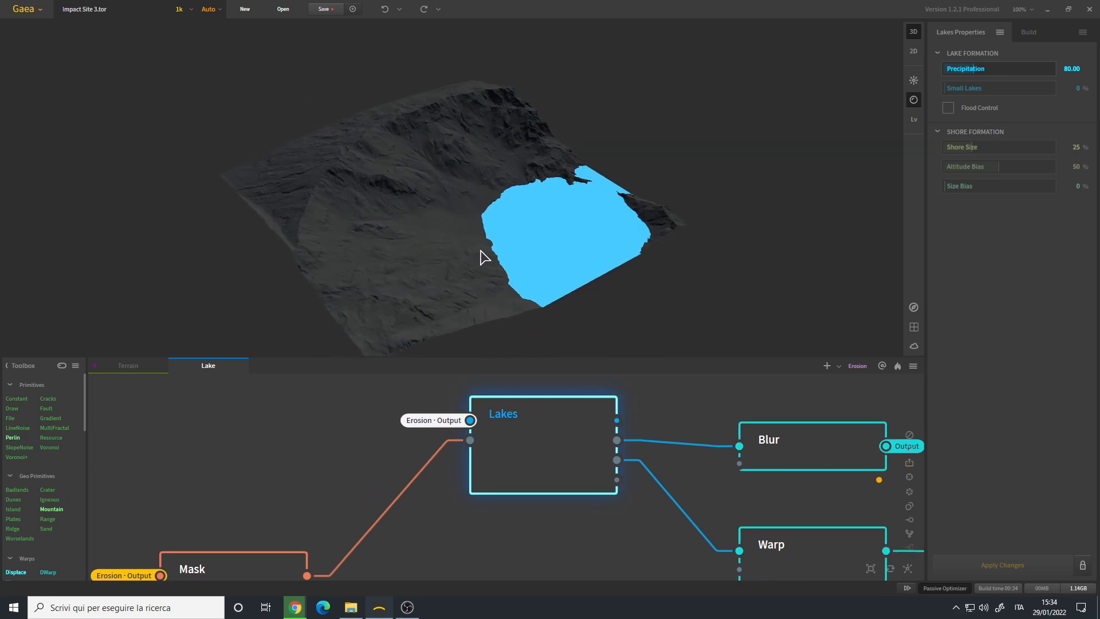
left_click_drag(524, 218, 553, 188)
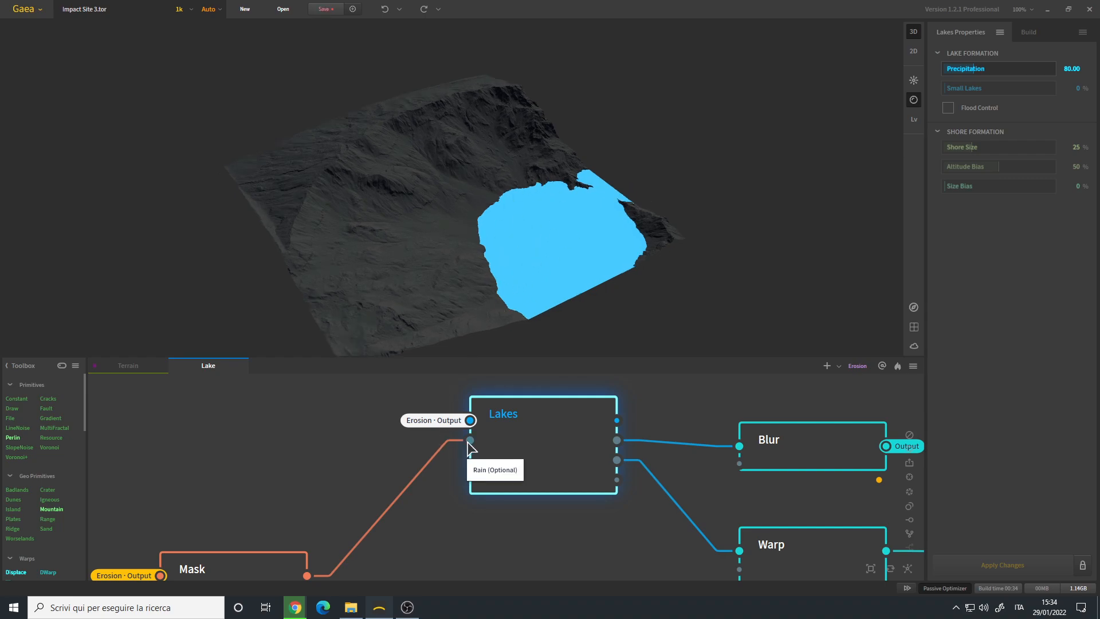
- Examine in 2D the Mask node that feeds the Lakes node's Rain input
middle_click_drag(302, 557, 368, 494)
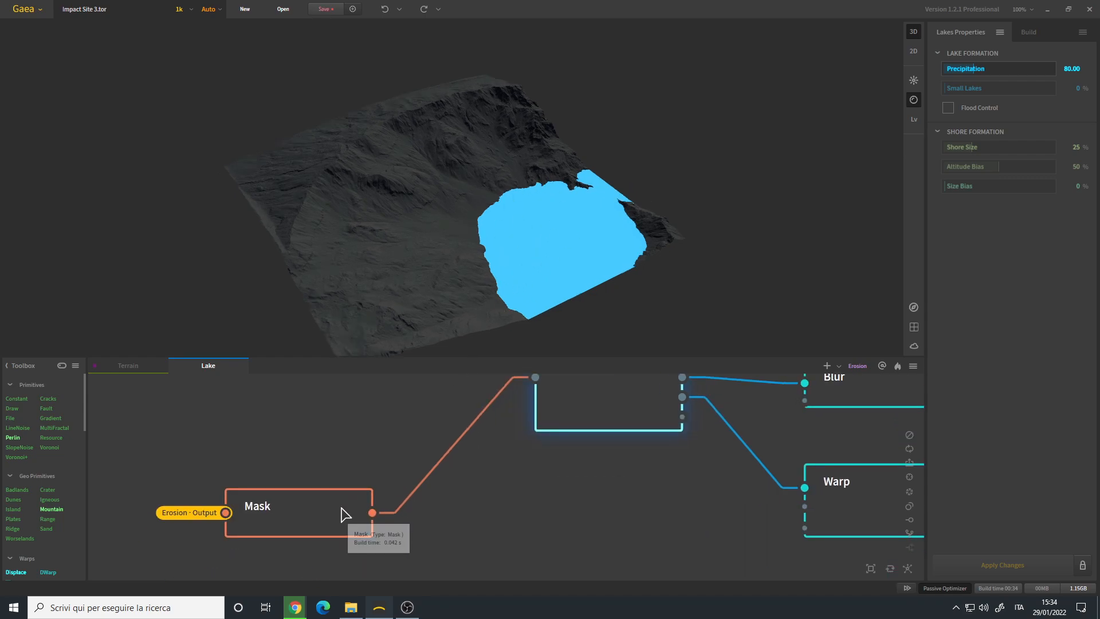
scroll(340, 508, "down", 1)
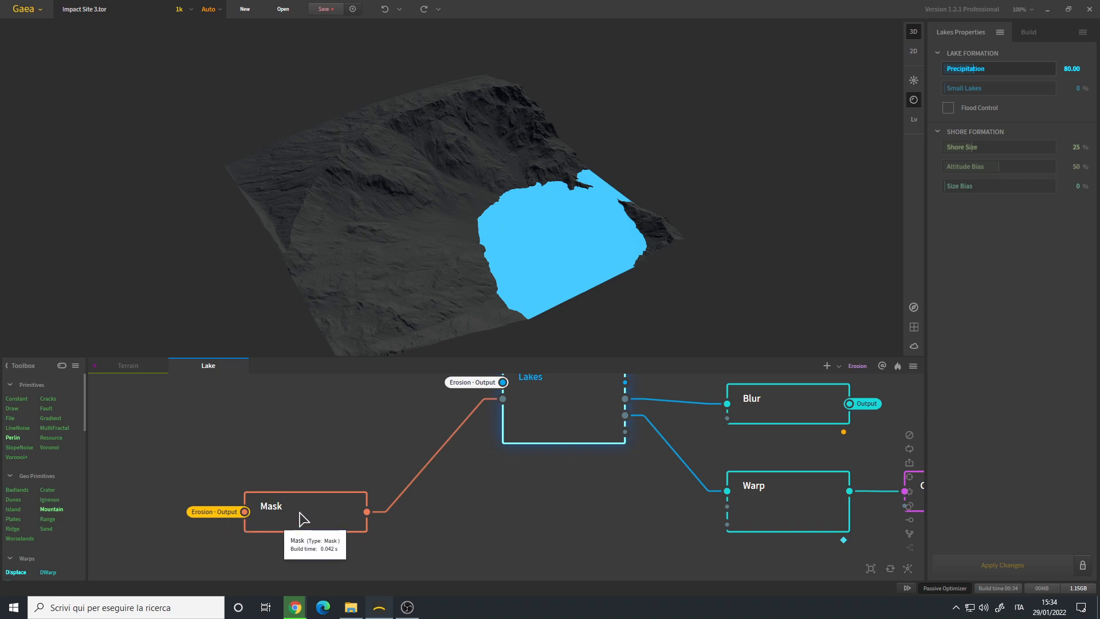
left_click(302, 519)
left_click(914, 51)
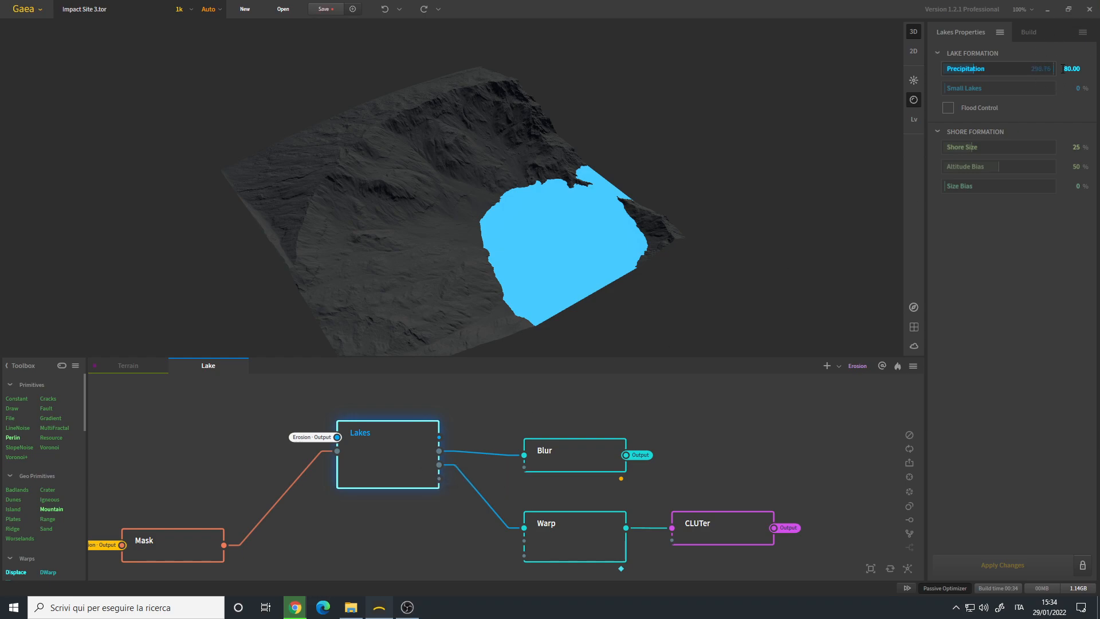
- Examine the Lakes node's water area from several angles and review its Precipitation, Small Lakes and Shore Formation settings
left_click_drag(453, 350, 386, 212)
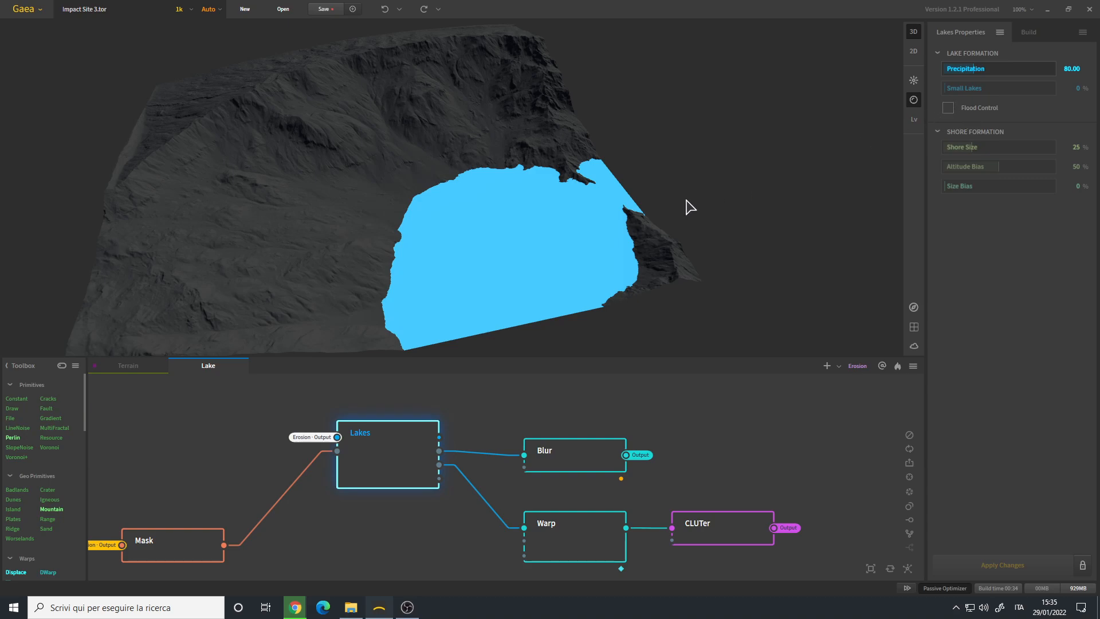
left_click_drag(507, 167, 511, 221)
scroll(565, 198, "down", 3)
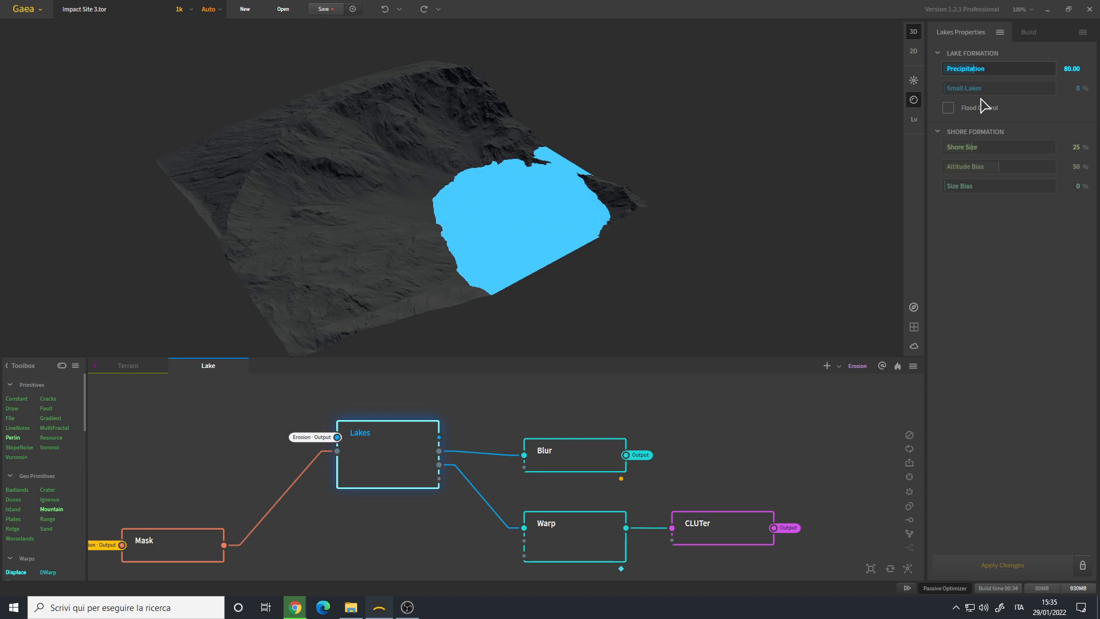
scroll(461, 194, "up", 3)
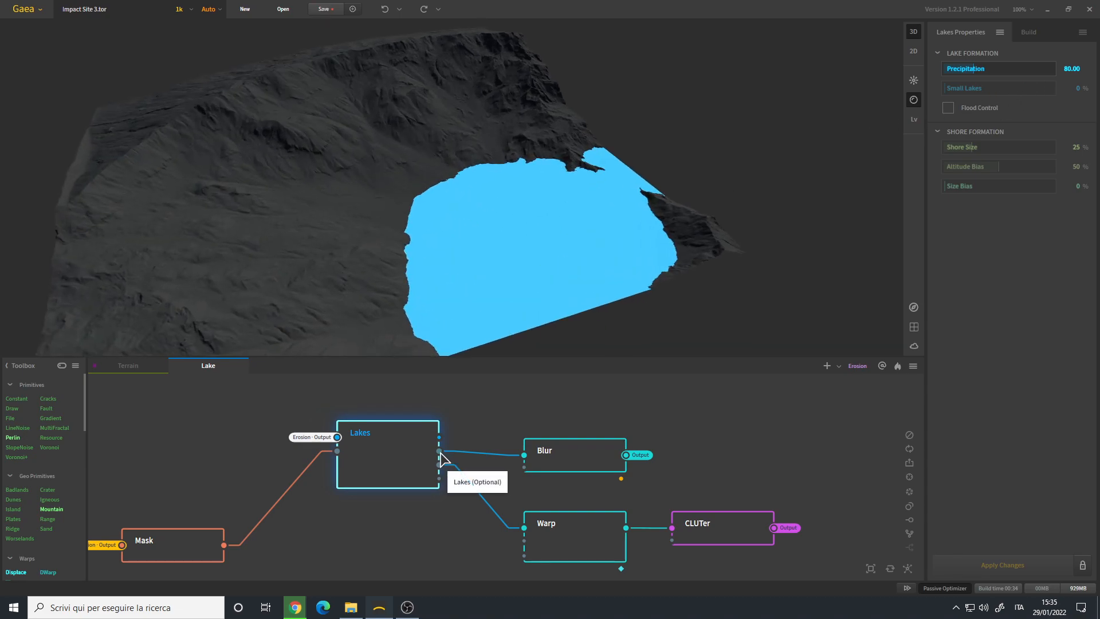
- Set the Blur node's Power to 0 and inspect the lake mask's shoreline edge up close
left_click(584, 452)
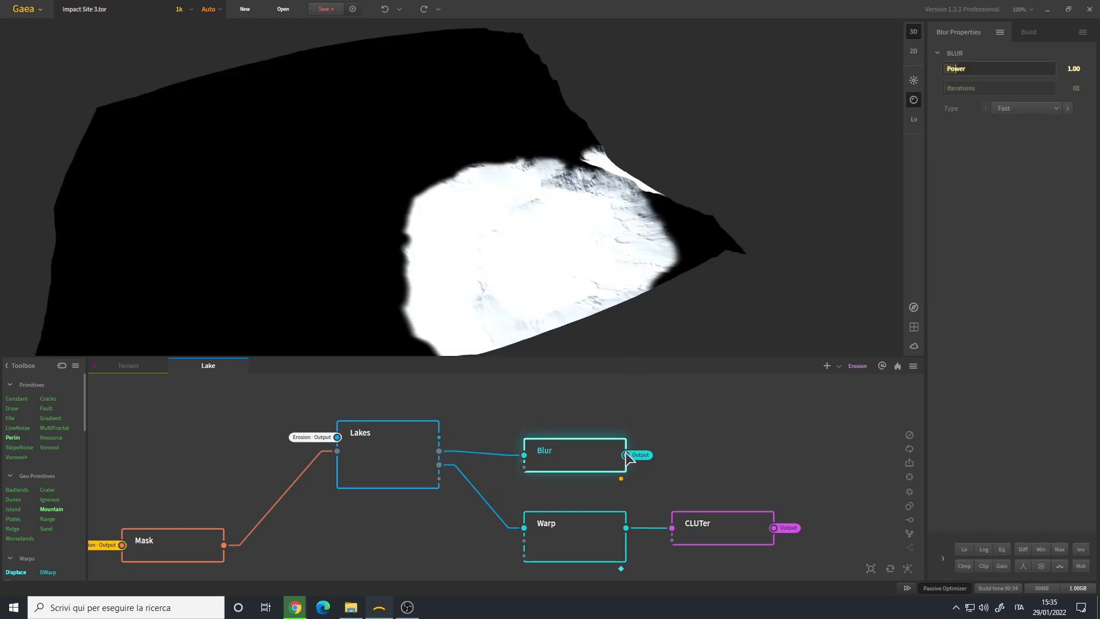
scroll(541, 260, "up", 5)
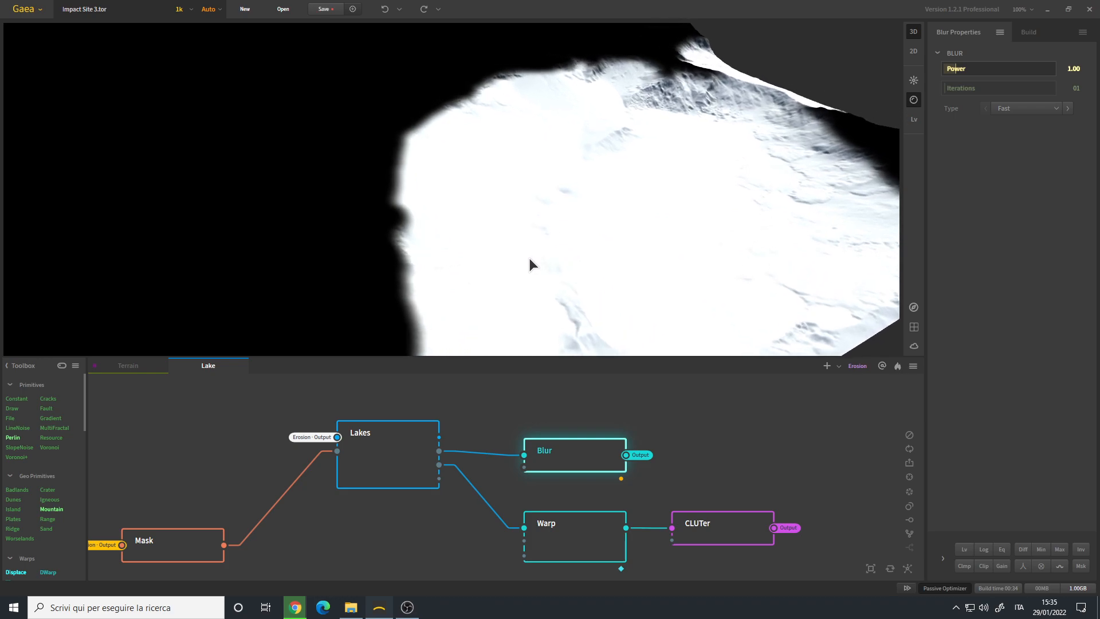
left_click(1064, 70)
type("00")
key("Return")
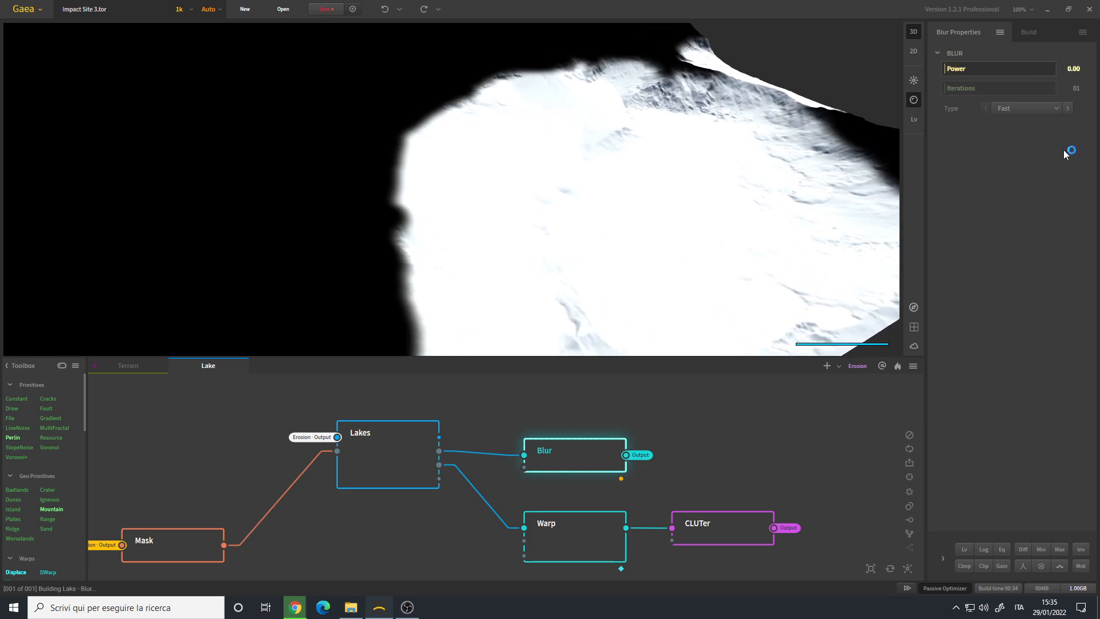
left_click_drag(786, 245, 454, 228)
scroll(454, 229, "up", 5)
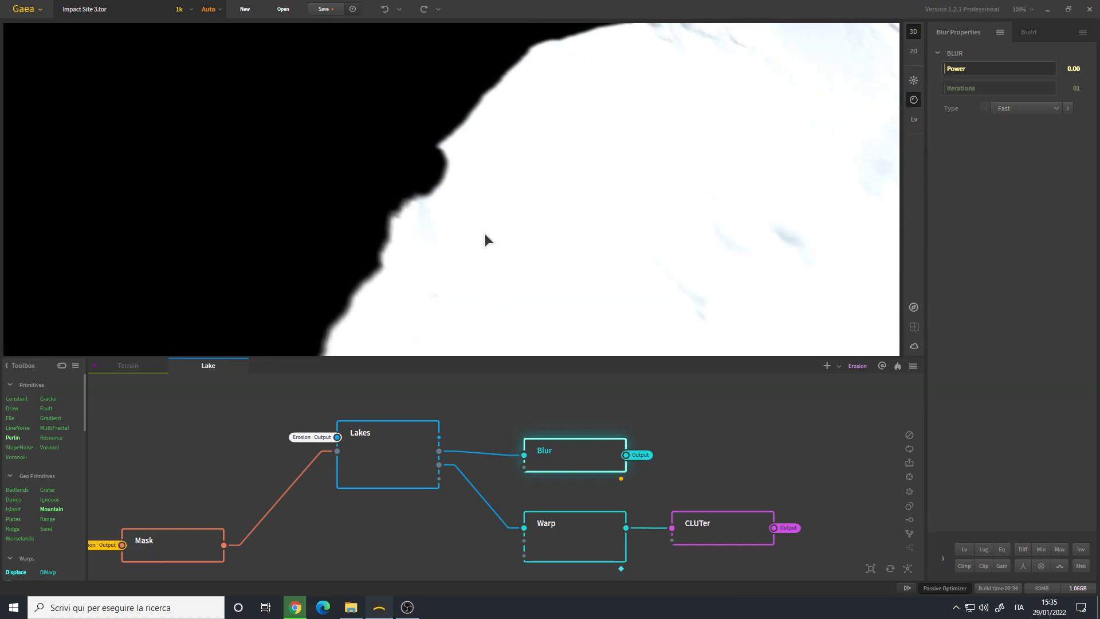
scroll(493, 236, "down", 3)
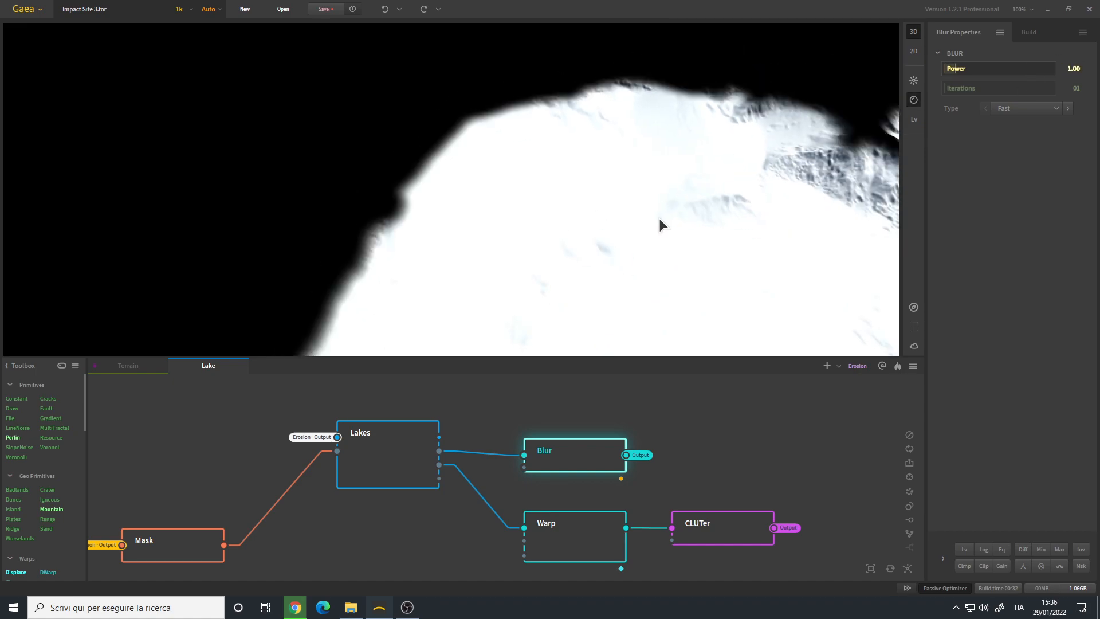
- Set the Blur node's Power to 1, inspect the lake mask's edge up close and review the node's Mark for Export option
left_click_drag(656, 218, 365, 235)
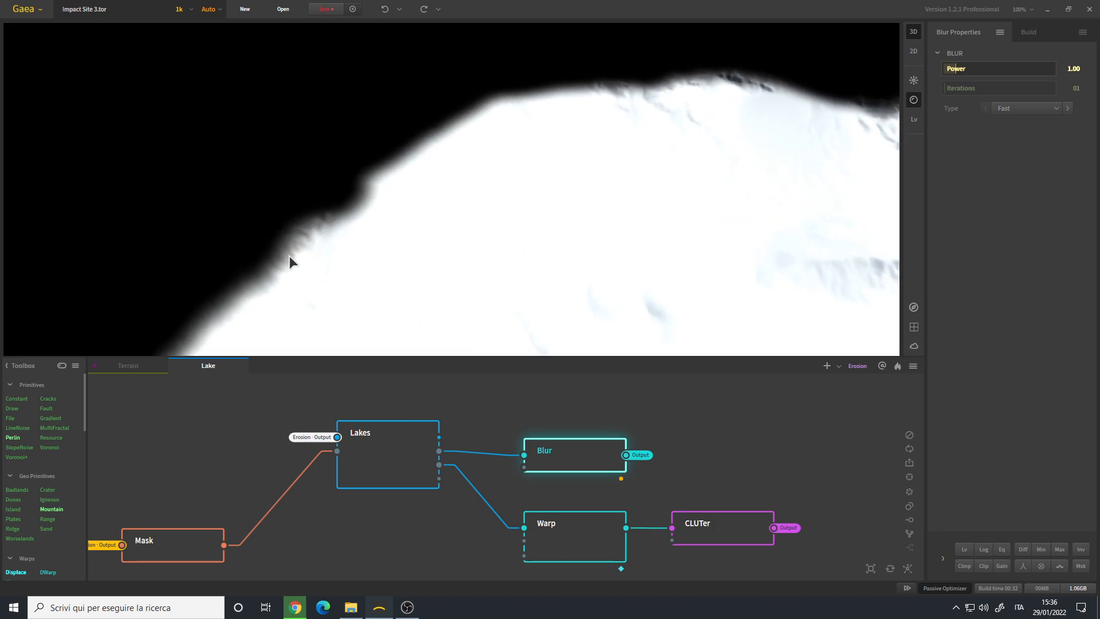
left_click_drag(318, 241, 346, 234)
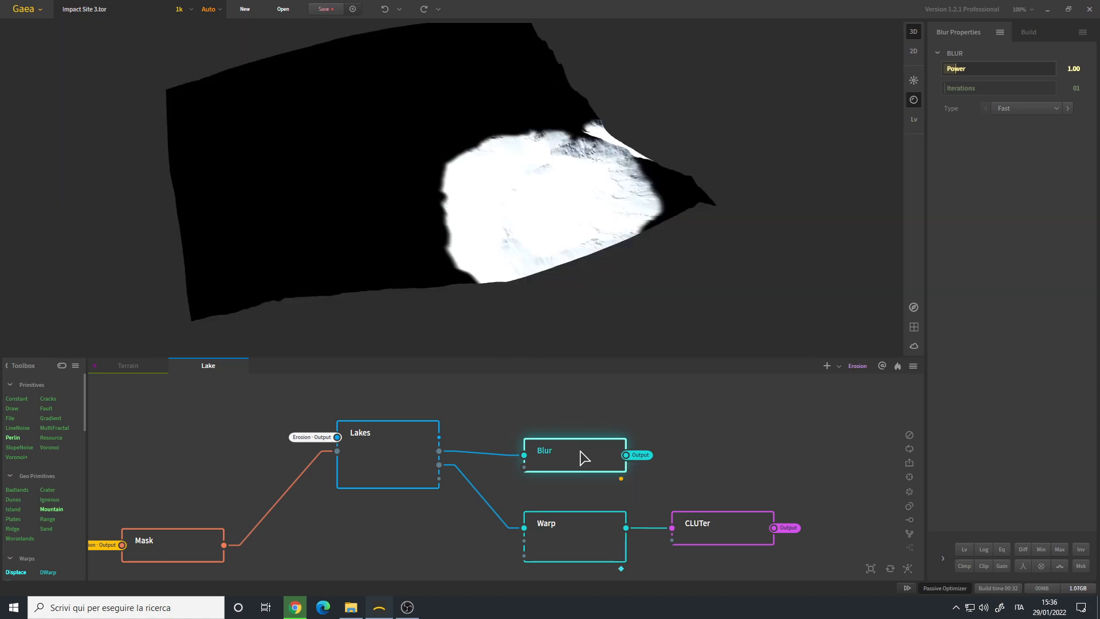
right_click(580, 450)
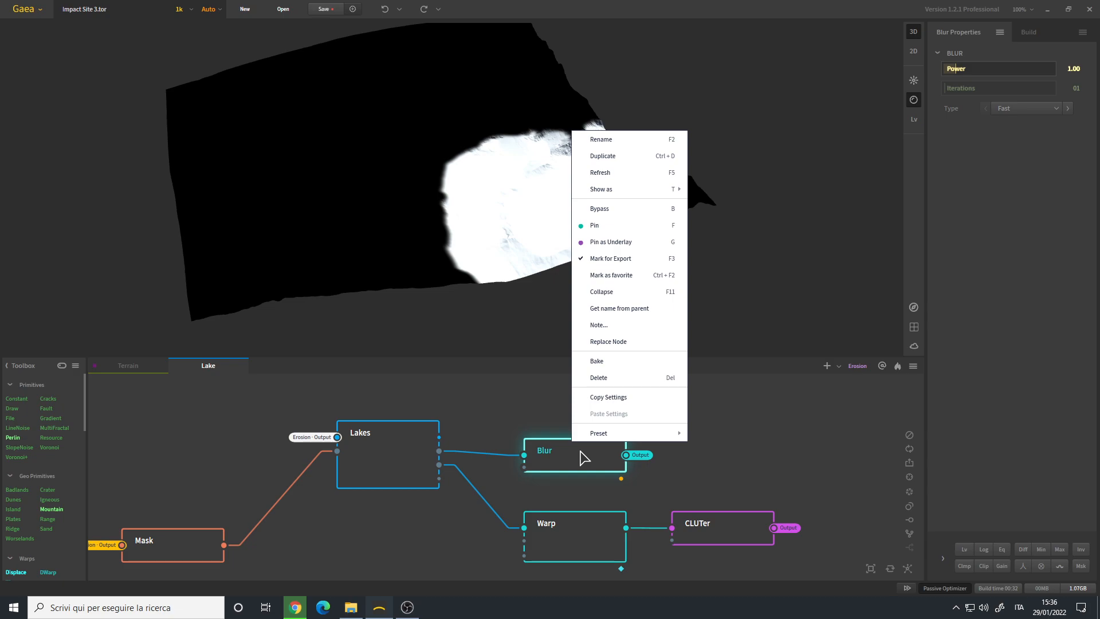
left_click(682, 481)
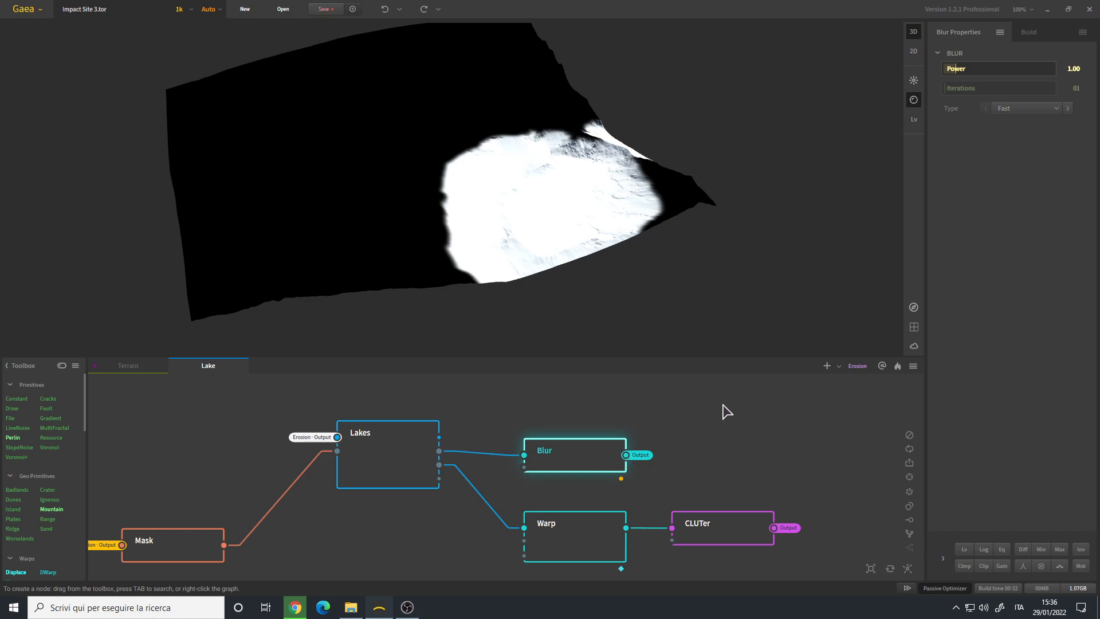
- Examine the Warp node connected to the Lakes node and view its distorted lake mask from several angles
middle_click_drag(604, 480, 565, 442)
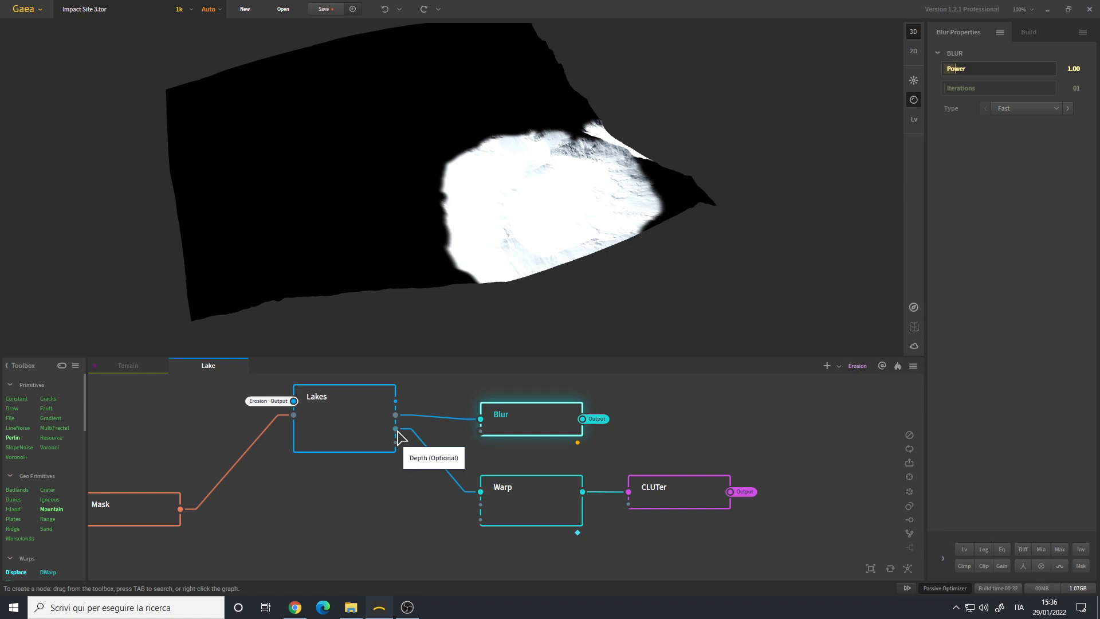
left_click(516, 504)
left_click_drag(504, 193, 483, 170)
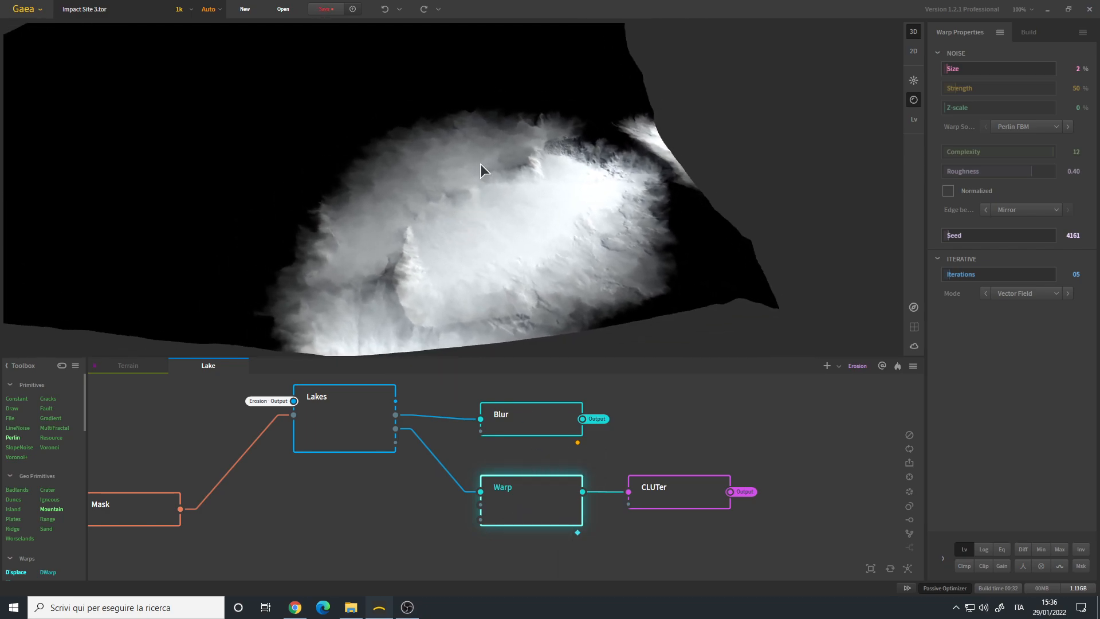
left_click_drag(554, 183, 504, 206)
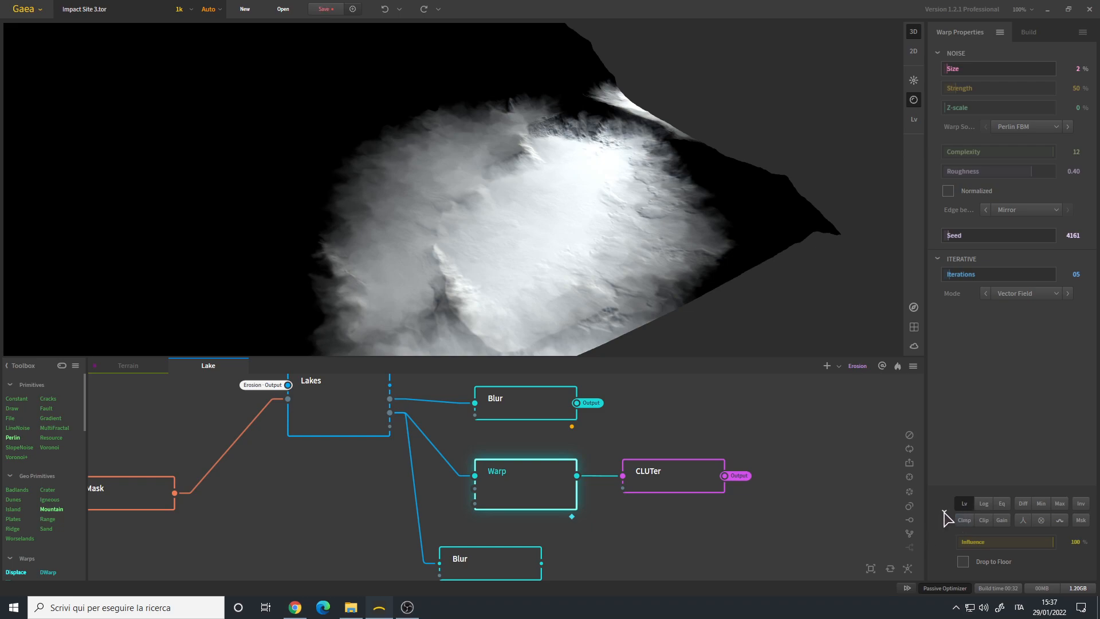
left_click_drag(515, 201, 562, 139)
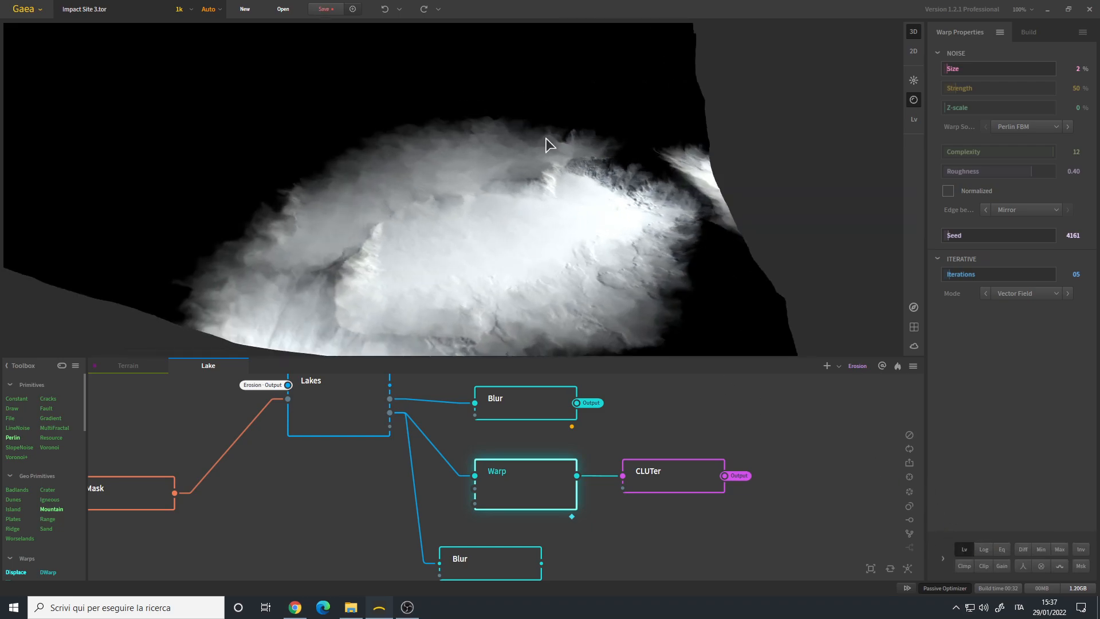
left_click_drag(468, 204, 680, 196)
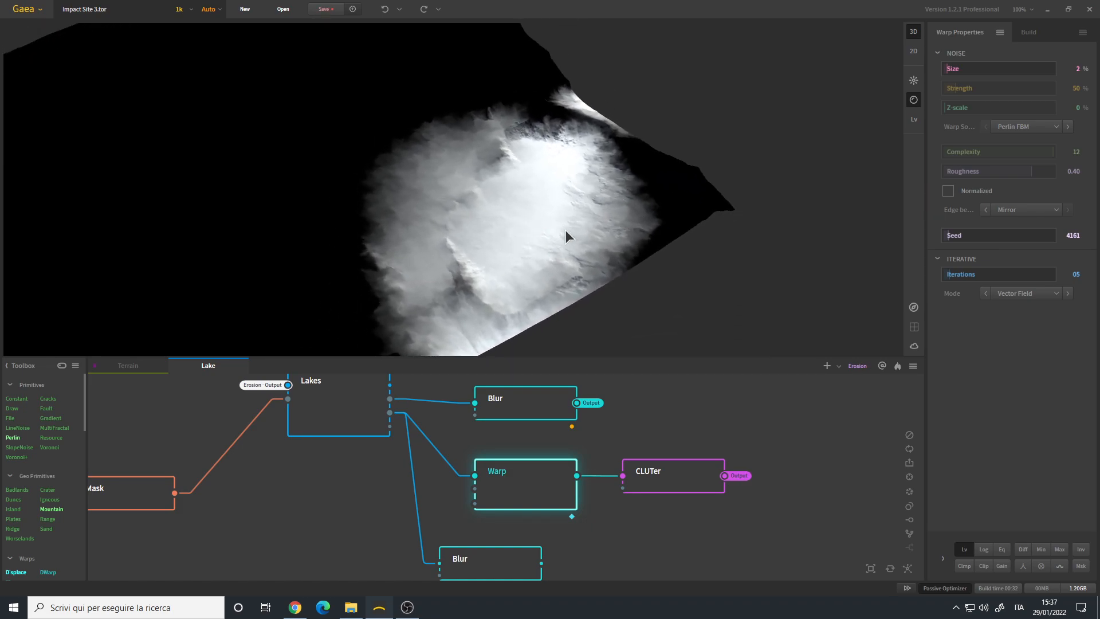
left_click_drag(516, 215, 512, 210)
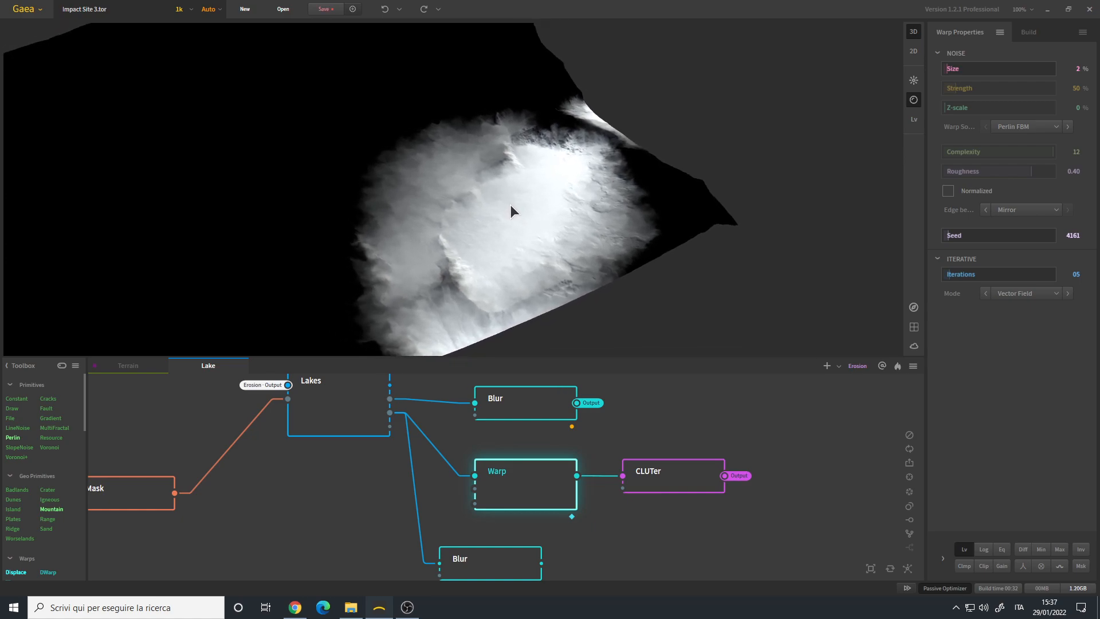
- Try a larger noise Size on the Warp node, restore it to 2% and check the Iterations setting
left_click_drag(954, 68, 981, 73)
left_click_drag(549, 252, 504, 217)
left_click(1071, 68)
left_click(1076, 275)
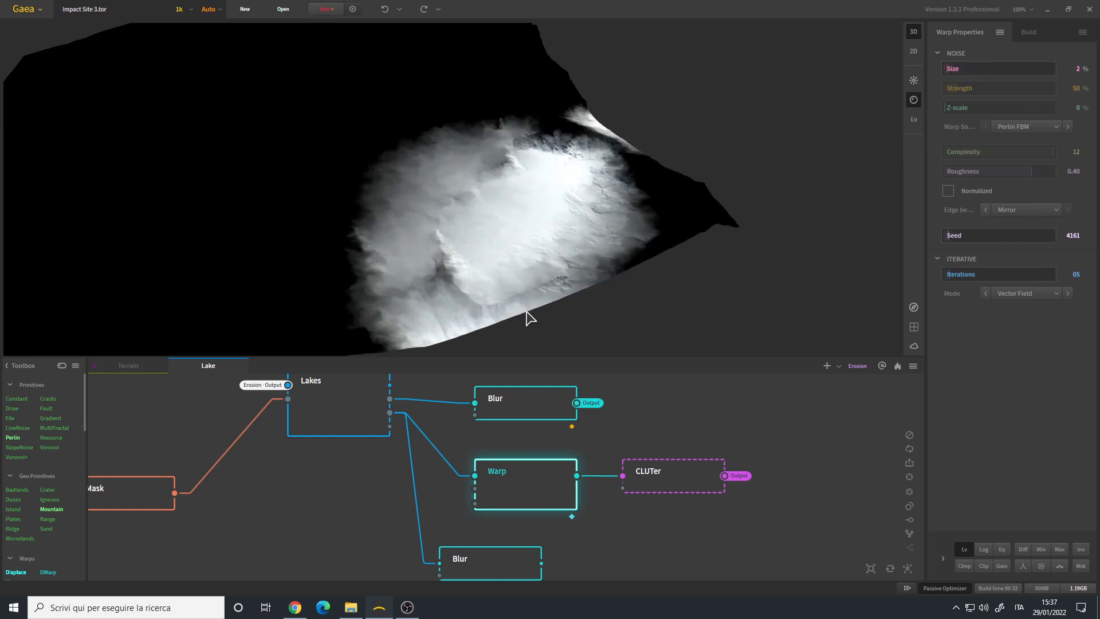
left_click_drag(596, 232, 518, 218)
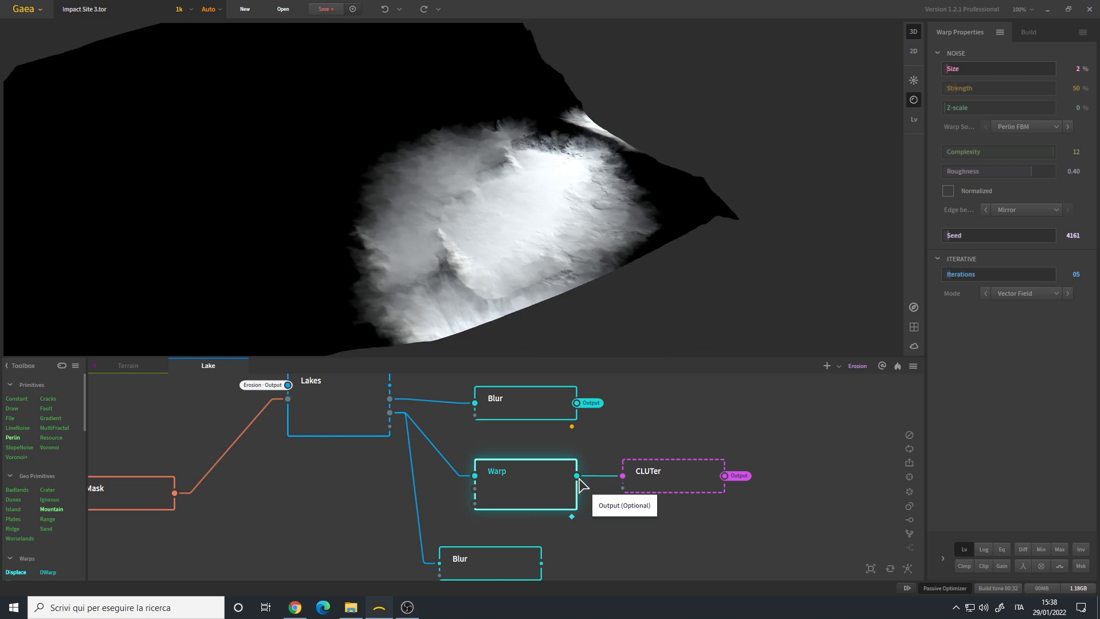
- Examine the CLUTer node's color gradient over the crater lake, both up close and across the whole terrain
left_click(688, 480)
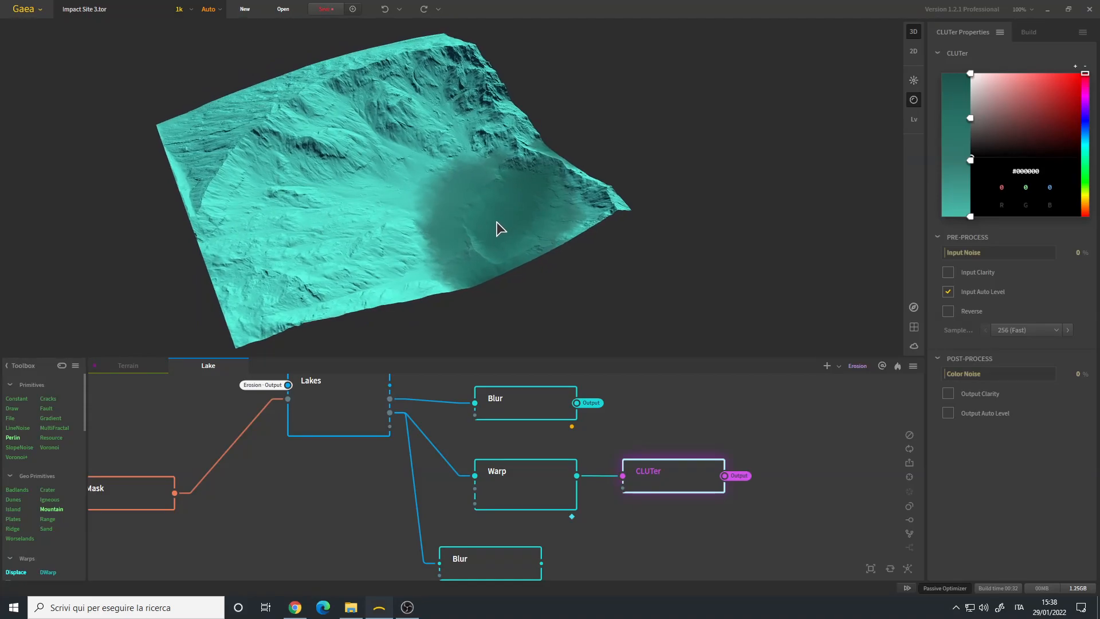
scroll(497, 226, "up", 3)
scroll(576, 510, "down", 3)
scroll(561, 479, "up", 3)
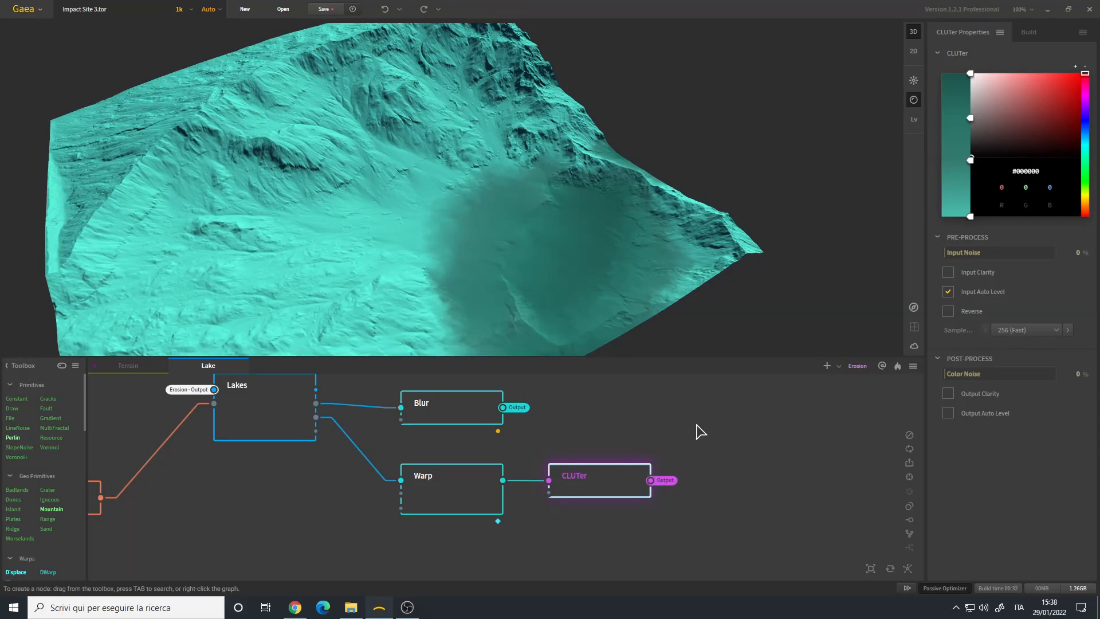
- Open the Terrain graph and examine the Texture node feeding the SatMaps, followed by the Slope node
left_click(129, 365)
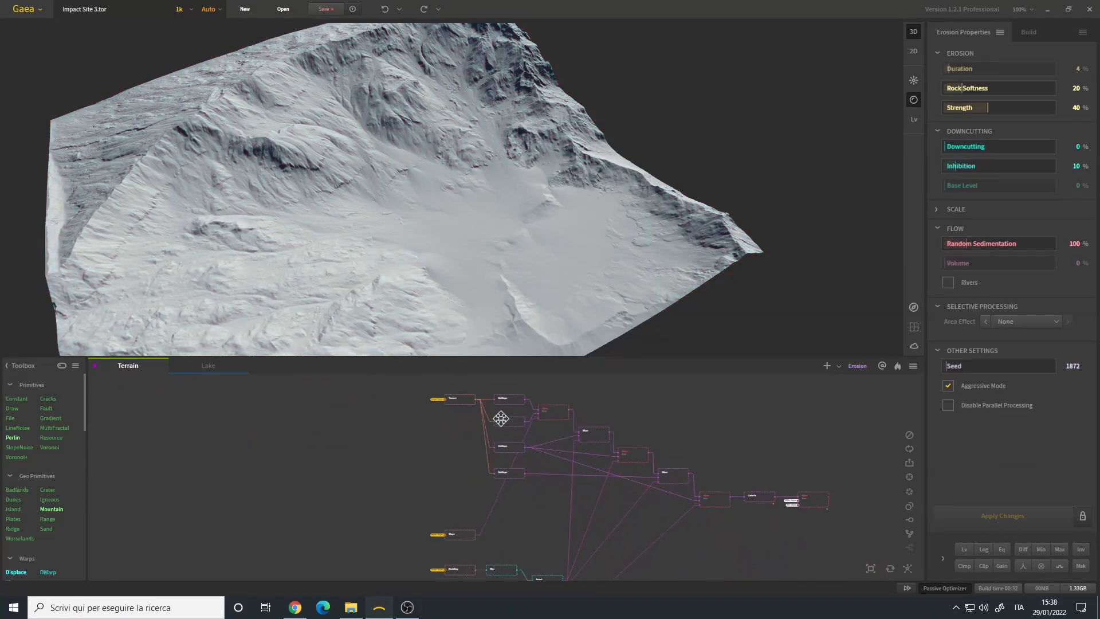
scroll(498, 444, "up", 3)
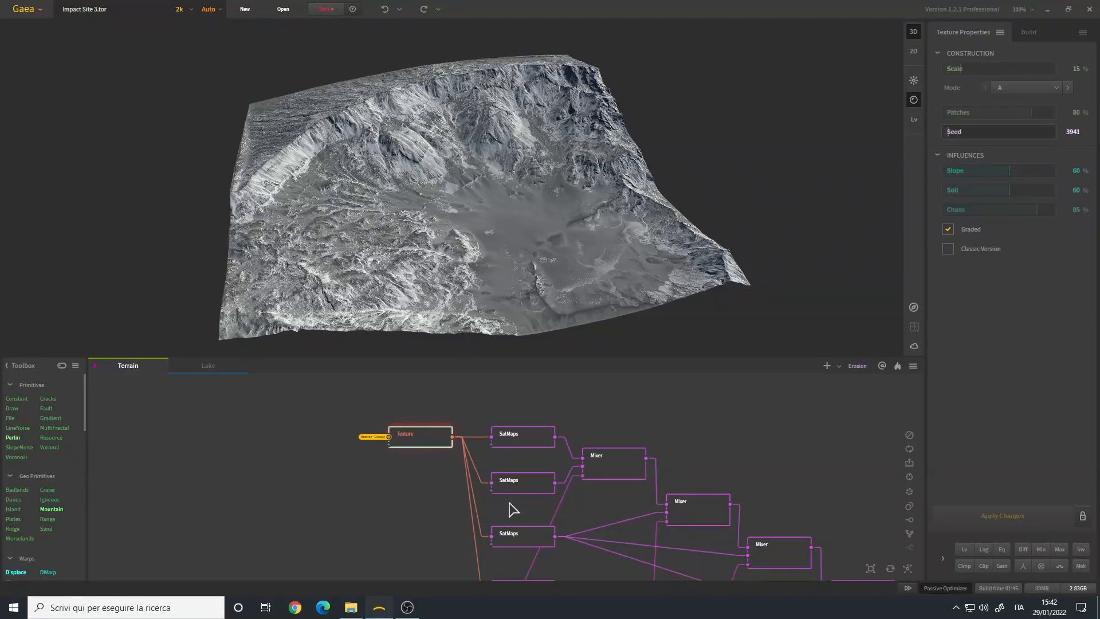
scroll(509, 504, "down", 3)
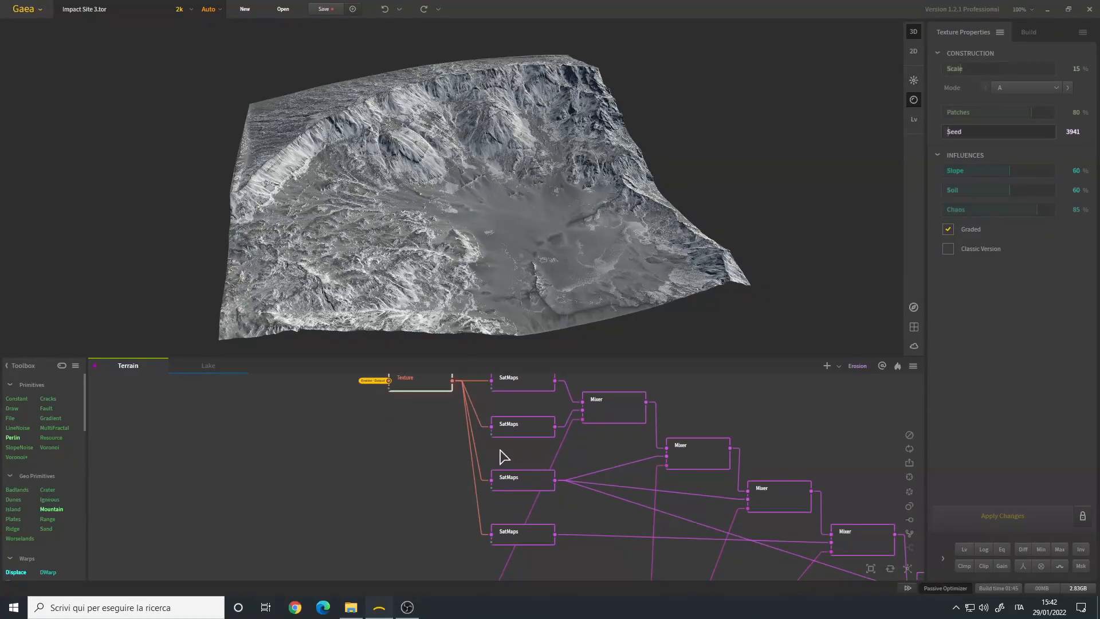
scroll(435, 446, "up", 3)
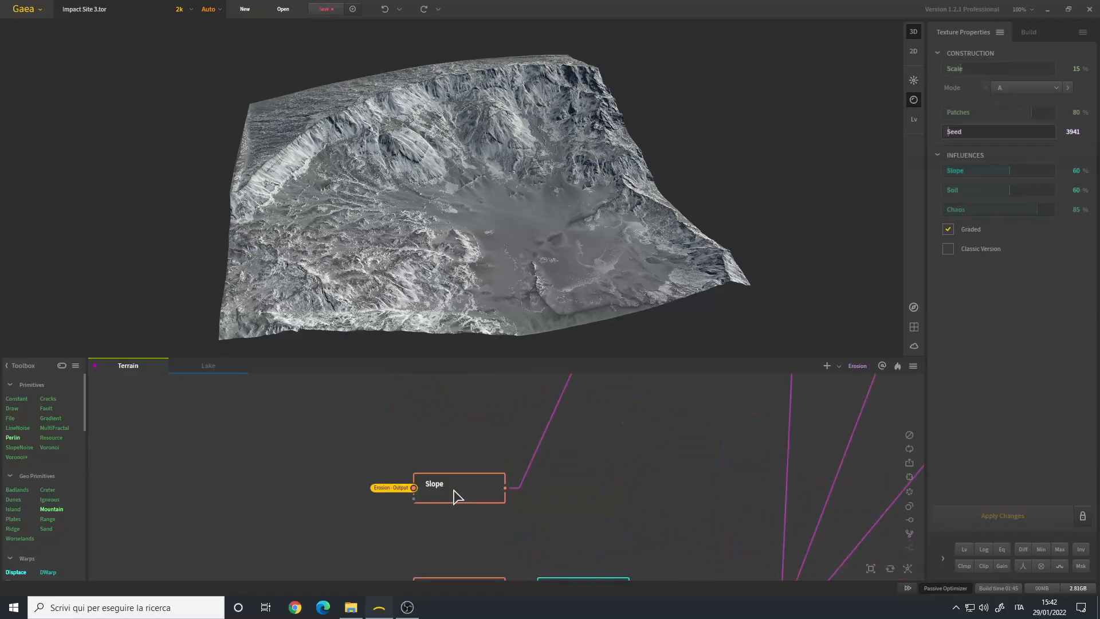
left_click(454, 496)
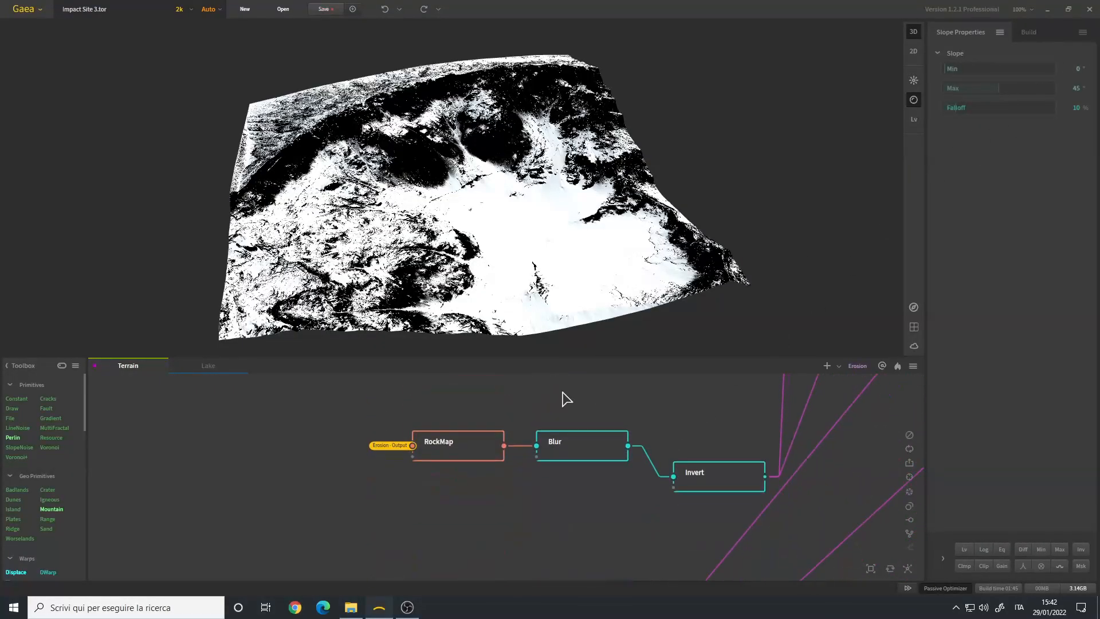
- Examine the RockMap node's mask and the Blur node connected to it on the crater terrain
left_click(471, 446)
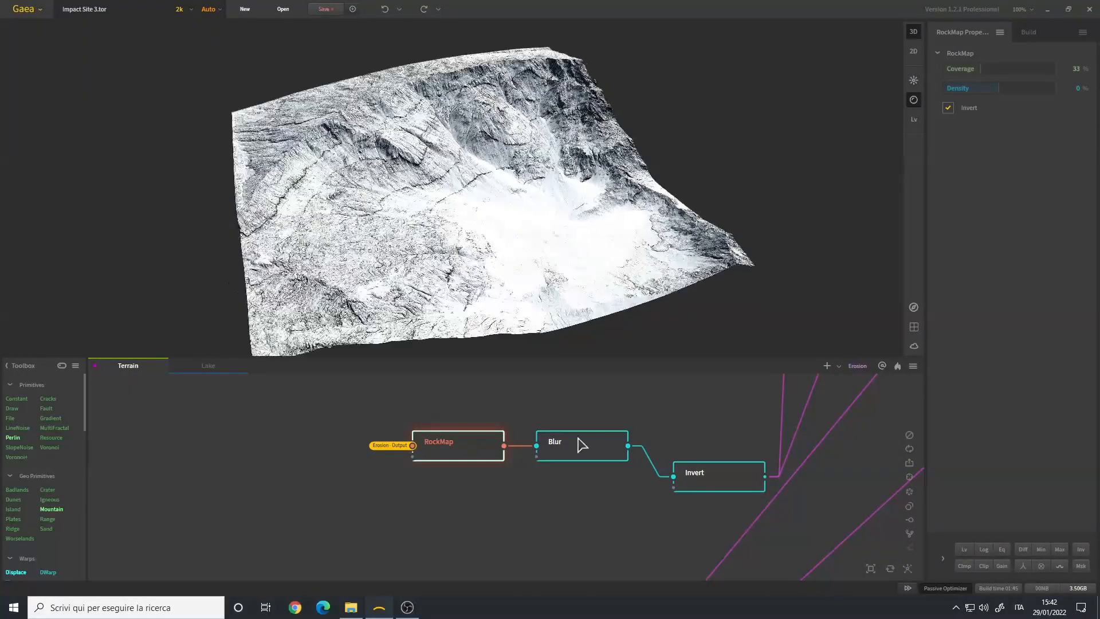
middle_click_drag(578, 439, 480, 462)
scroll(477, 463, "down", 3)
scroll(469, 465, "up", 2)
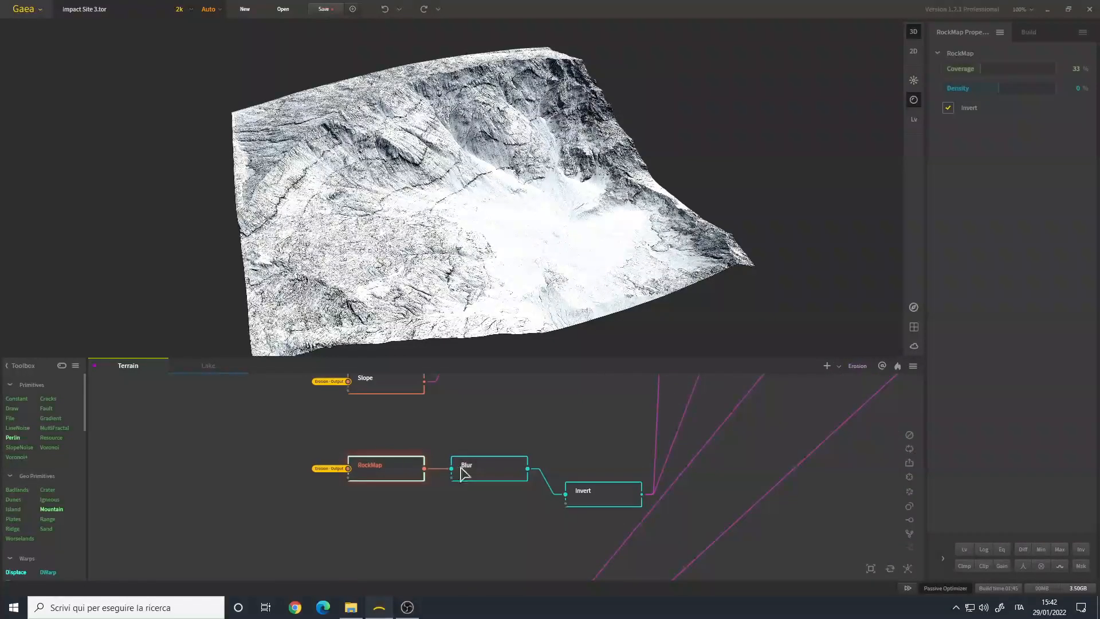
scroll(480, 470, "up", 2)
left_click(480, 469)
scroll(492, 249, "up", 5)
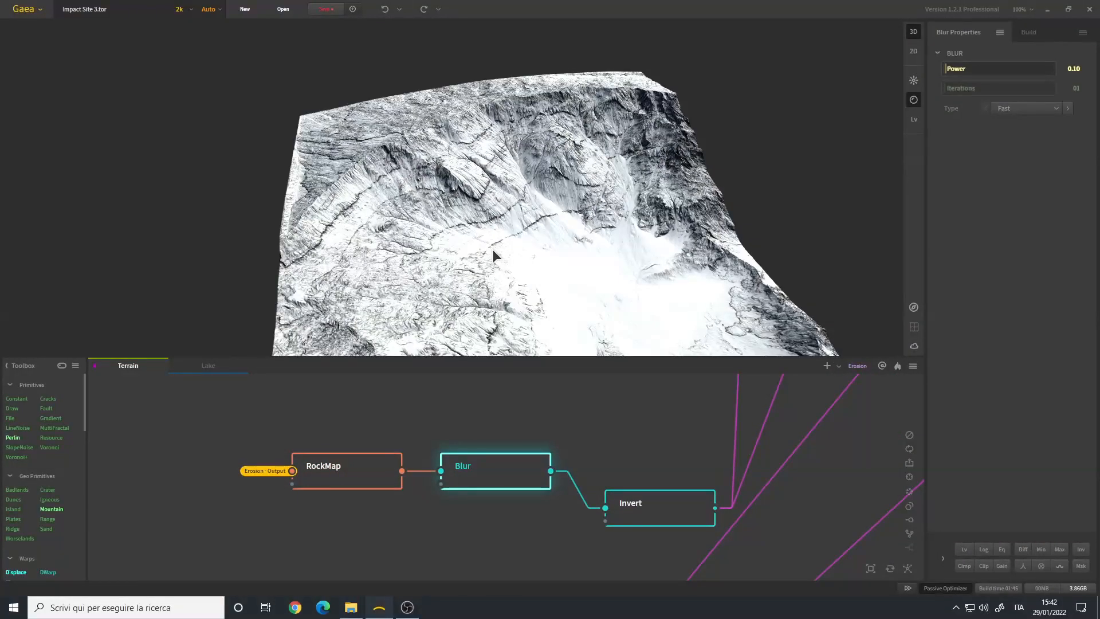
middle_click_drag(491, 248, 494, 208)
scroll(493, 229, "up", 3)
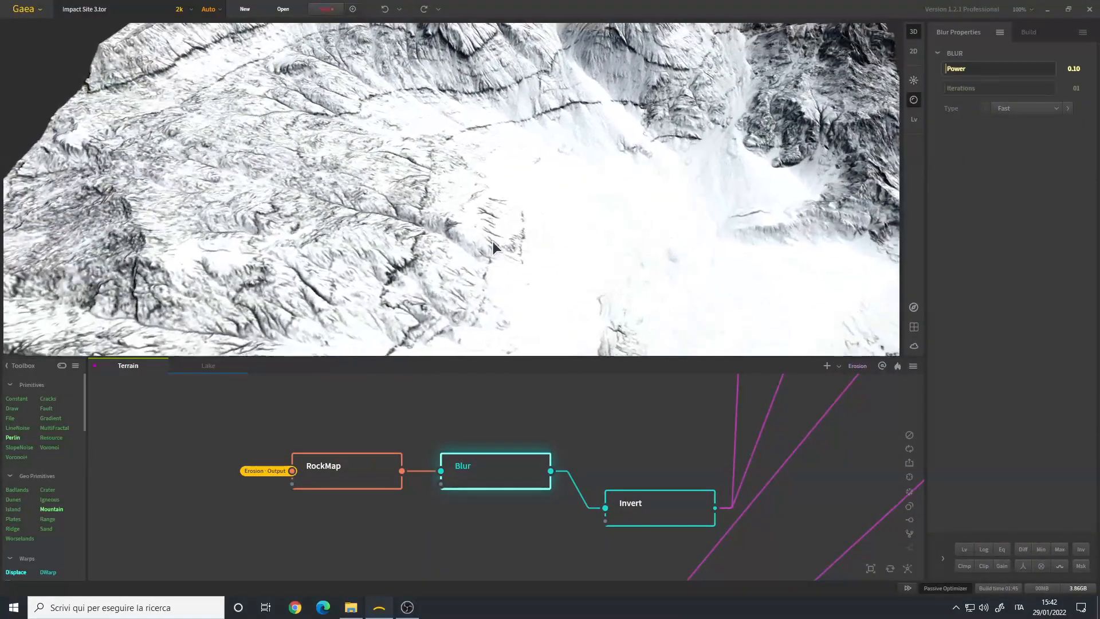
- Compare the fine detail of the RockMap node's mask with the Blur node's version up close
left_click(369, 472)
scroll(445, 240, "up", 6)
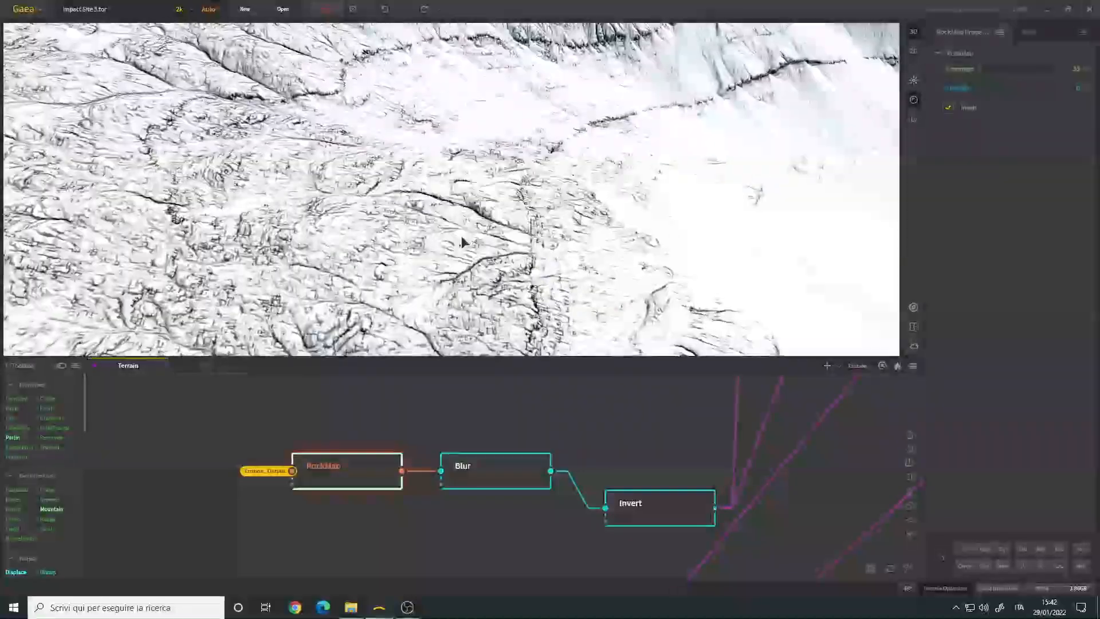
scroll(459, 257, "up", 3)
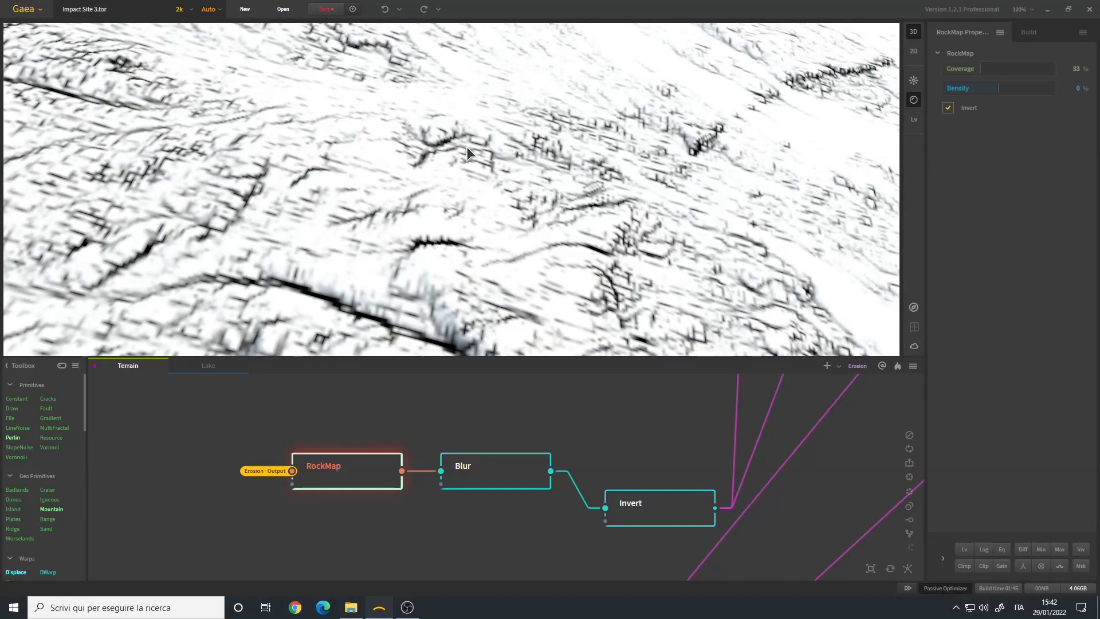
mouse_move(458, 180)
left_mouse_down()
mouse_move(434, 195)
mouse_move(458, 177)
left_mouse_up()
scroll(452, 184, "down", 4)
scroll(452, 185, "up", 3)
mouse_move(445, 196)
left_mouse_down()
mouse_move(429, 219)
mouse_move(442, 194)
left_mouse_up()
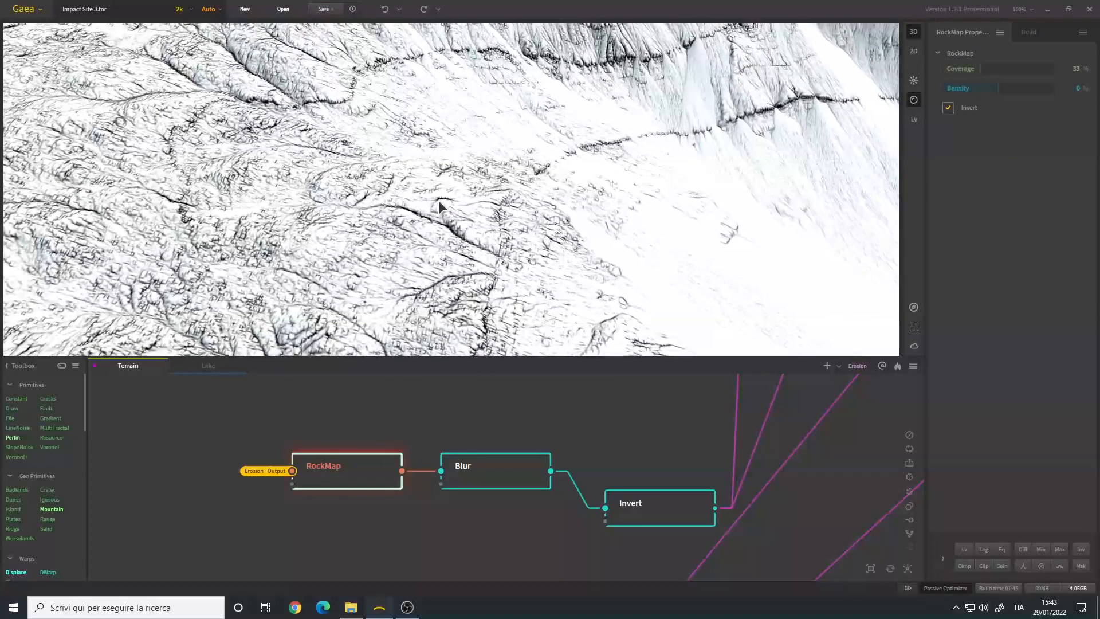
left_click(500, 470)
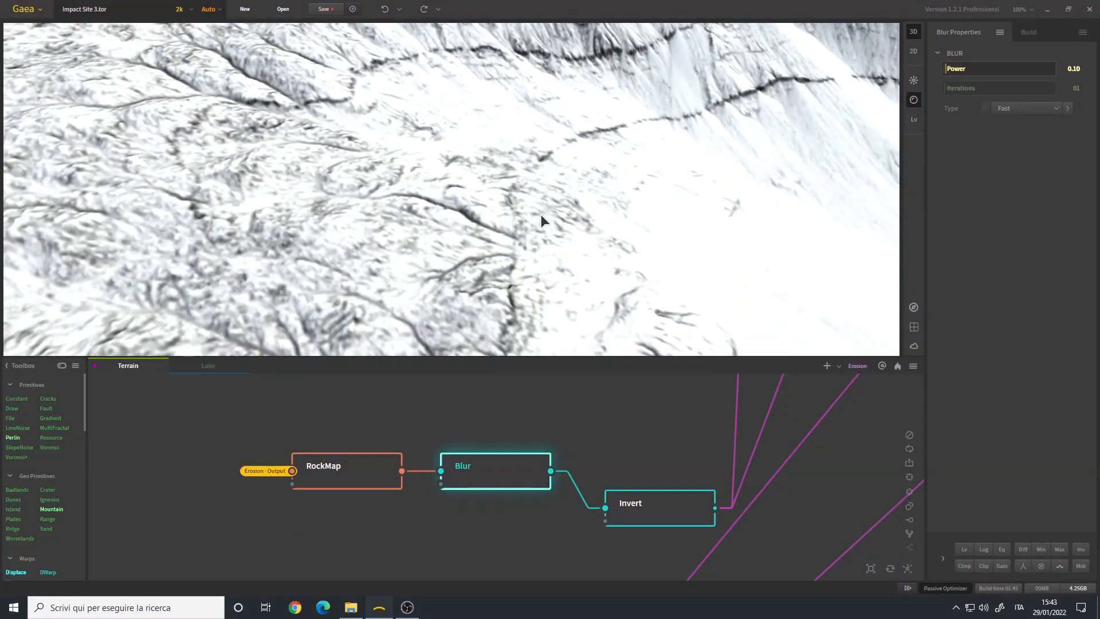
scroll(544, 223, "down", 6)
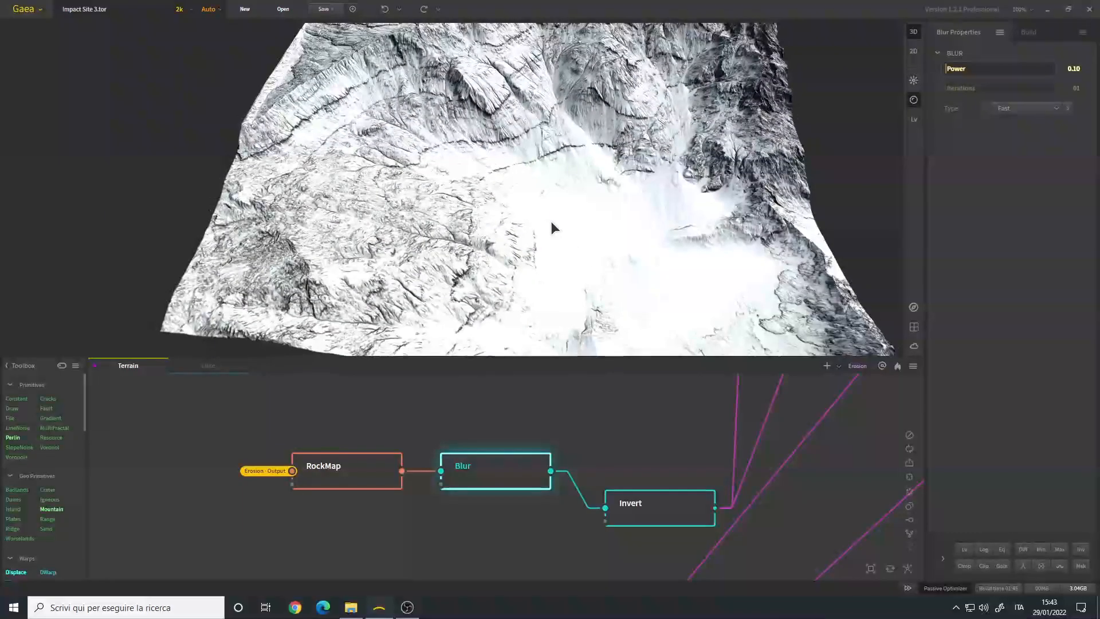
- Examine the Invert node that follows the RockMap's Blur and view the inverted mask from another angle
left_click(659, 508)
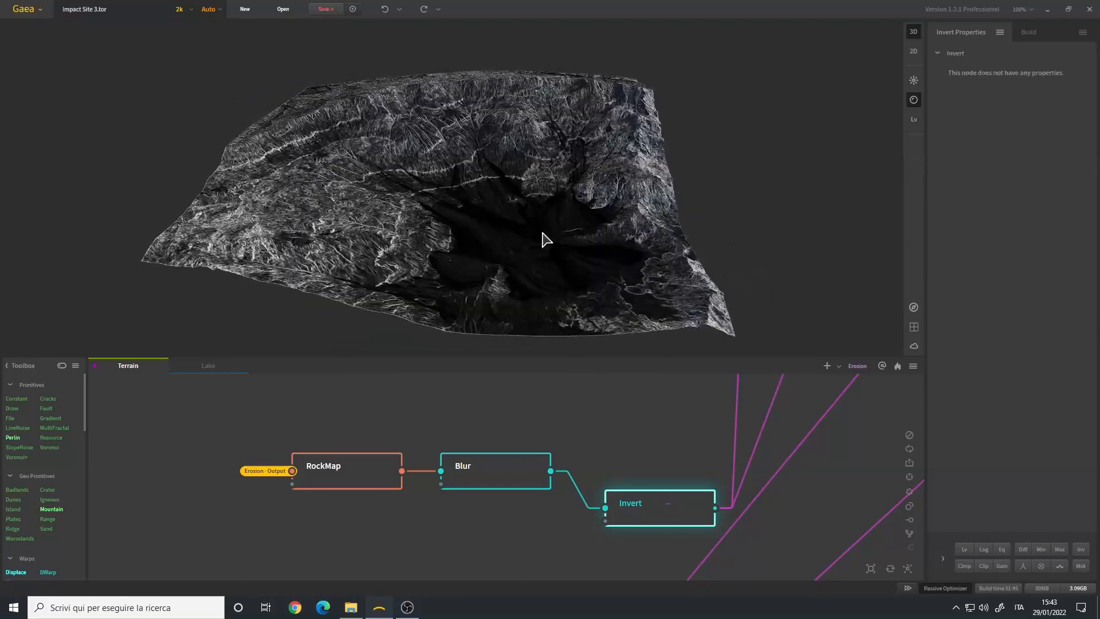
left_click_drag(510, 198, 534, 246)
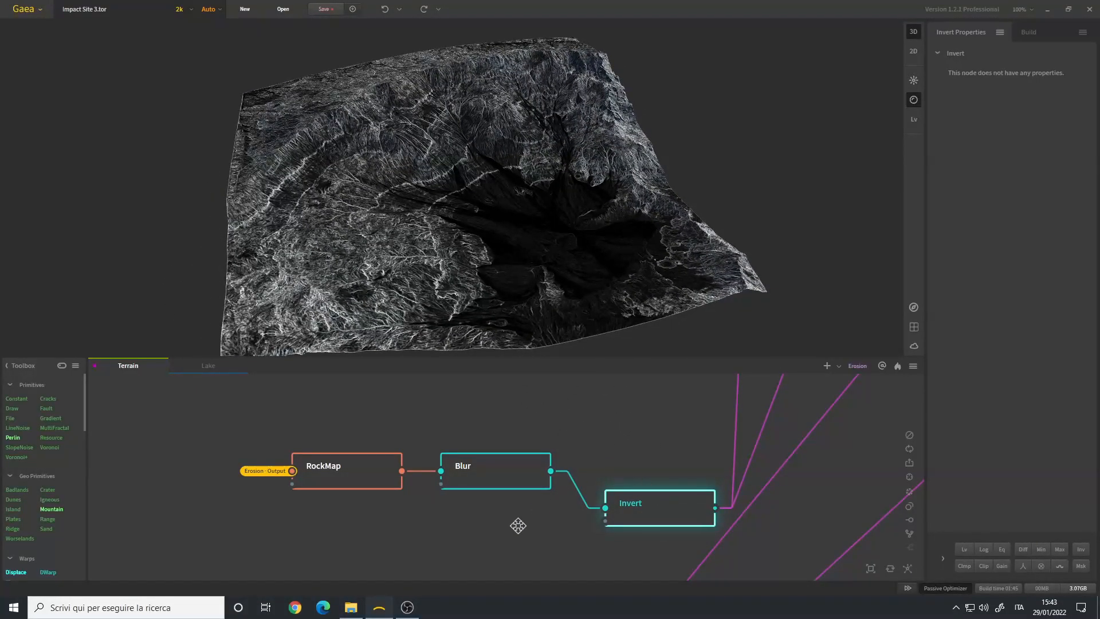
scroll(511, 527, "down", 4)
left_click_drag(507, 523, 517, 473)
scroll(540, 514, "up", 2)
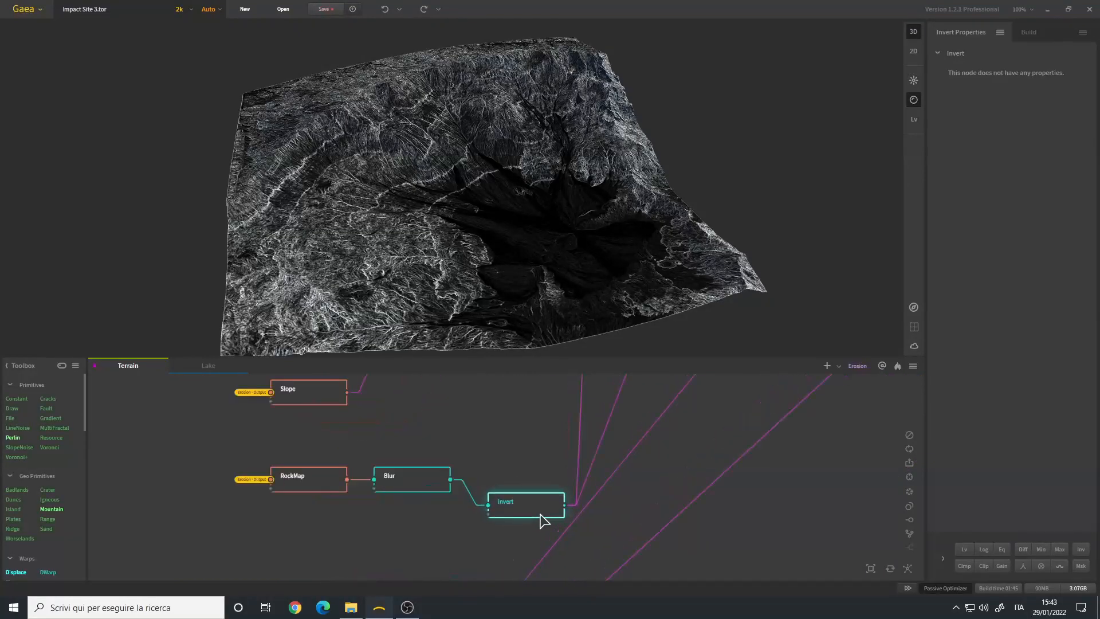
- Examine the Flow node's mask, its enabled Secondary and Tertiary flows, and its Secondary output
left_click_drag(502, 538, 562, 417)
left_click_drag(372, 493, 449, 530)
middle_click_drag(430, 542, 412, 518)
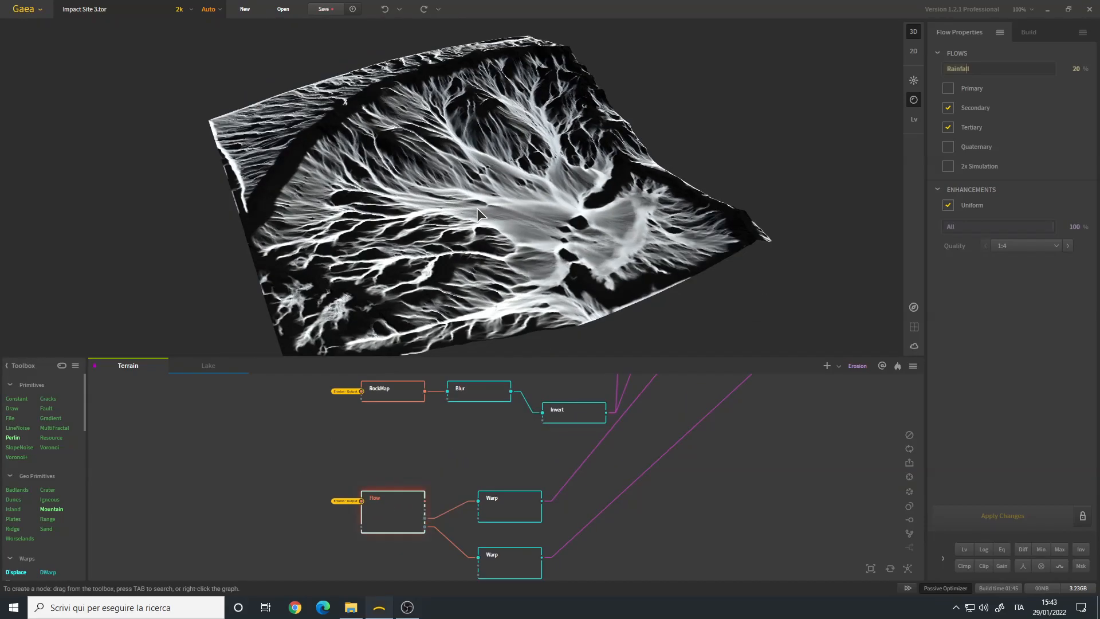
left_click_drag(494, 246, 503, 211)
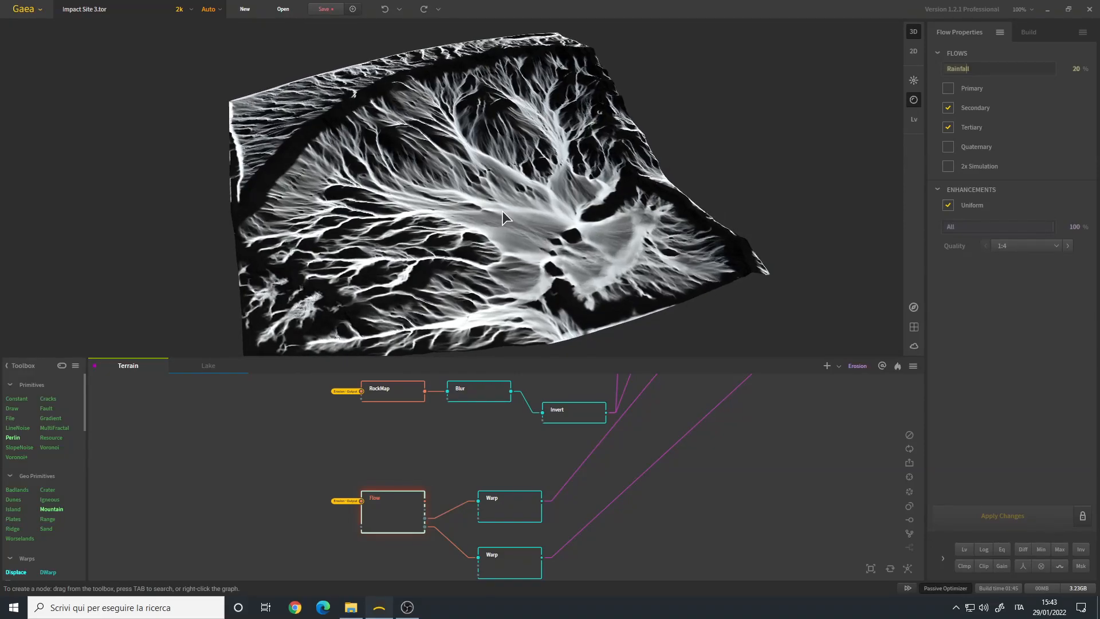
scroll(427, 515, "up", 3)
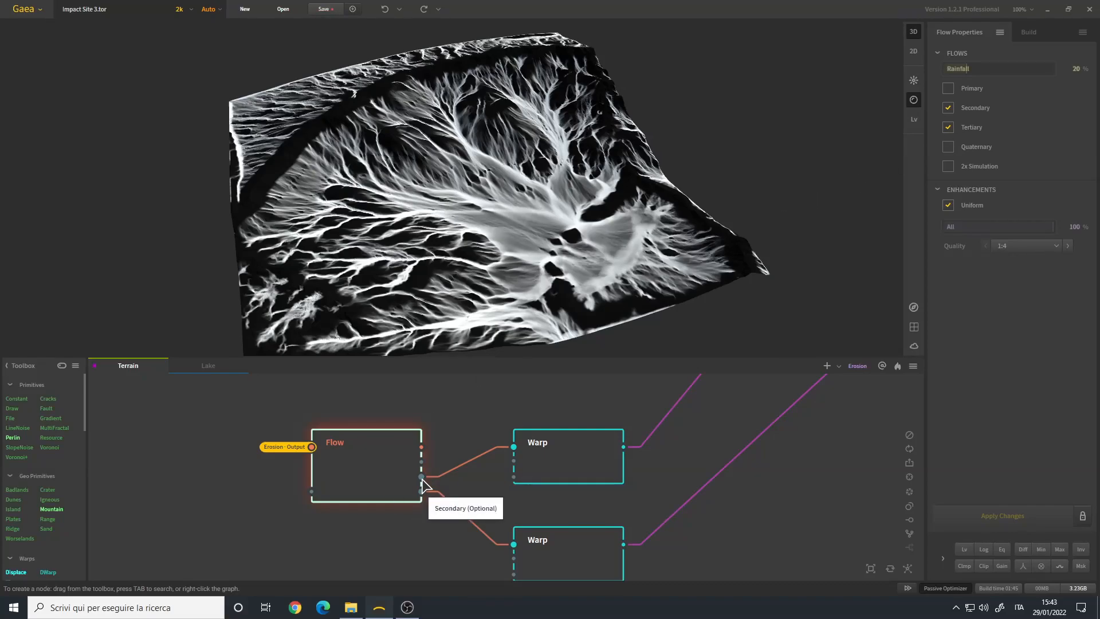
- Examine the two Warp nodes fed by the Flow node and compare their distorted flow masks and noise settings
left_click(554, 458)
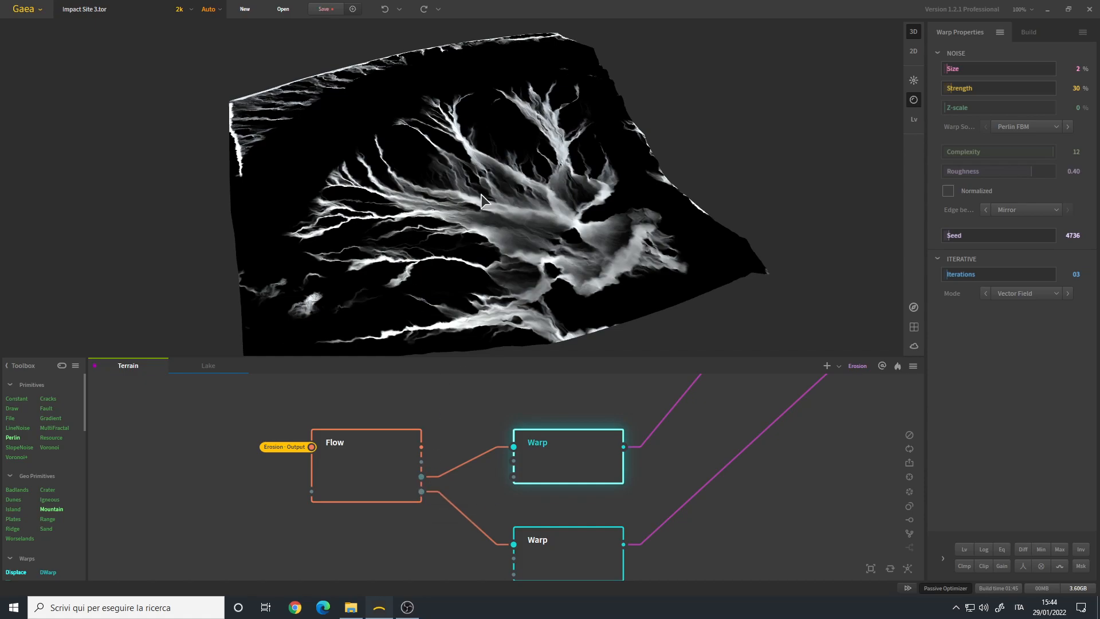
left_click_drag(567, 241, 481, 213)
scroll(441, 230, "up", 5)
scroll(456, 215, "down", 5)
left_click(567, 553)
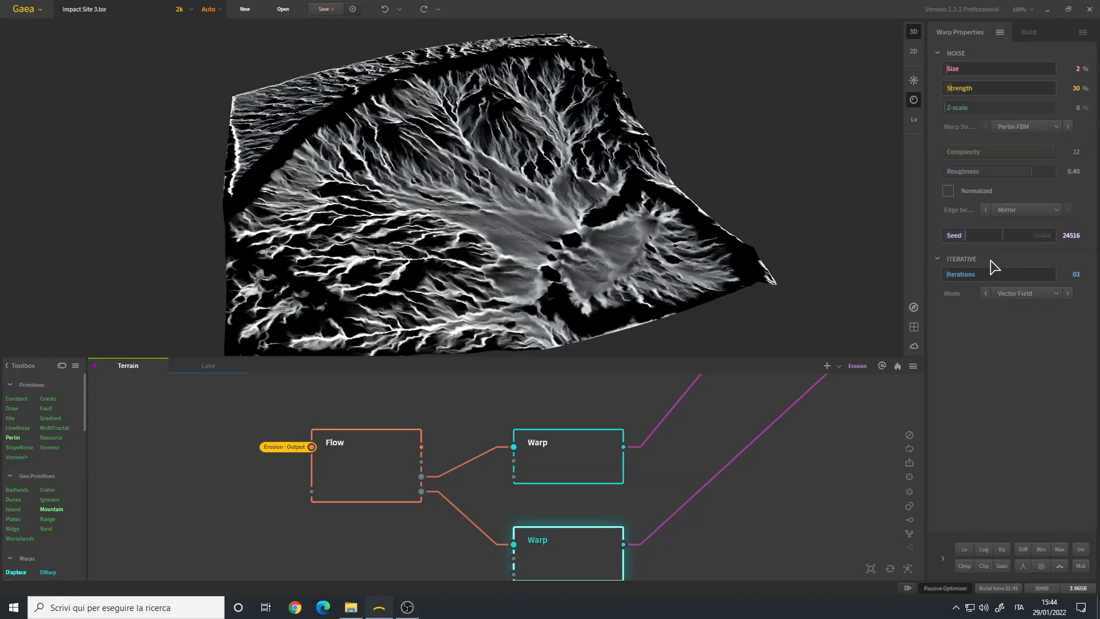
- Examine the Texture node's connections and view the first SatMaps node's coloring and selected gradient on the terrain
mouse_move(538, 314)
left_mouse_down()
mouse_move(495, 249)
mouse_move(504, 292)
mouse_move(440, 294)
mouse_move(528, 297)
left_mouse_up()
scroll(513, 476, "down", 5)
middle_click_drag(527, 378, 540, 496)
scroll(484, 457, "up", 2)
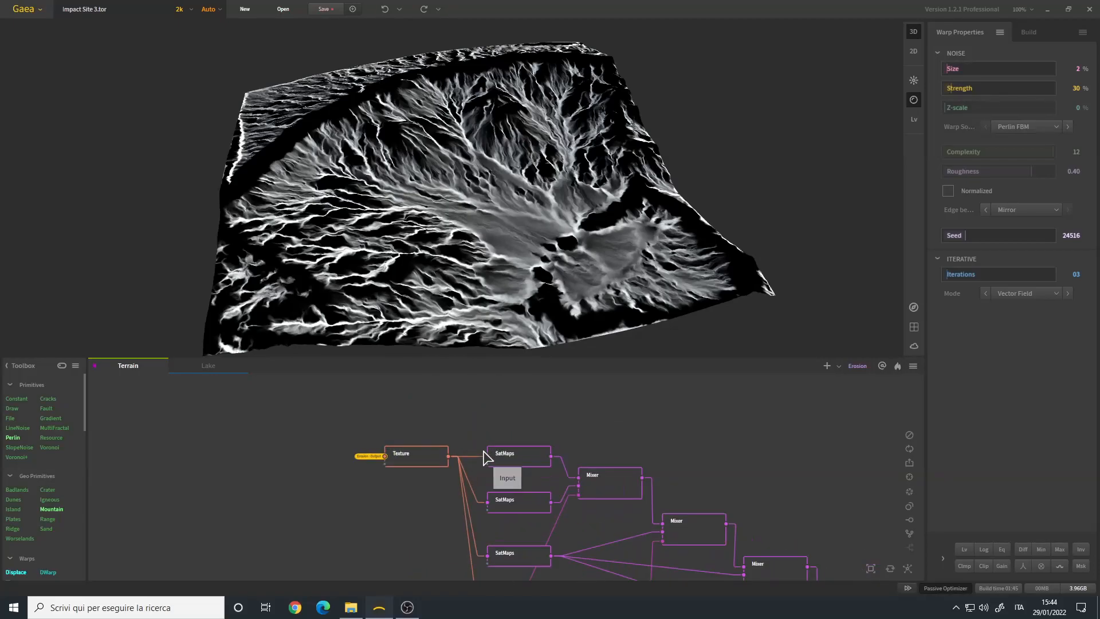
scroll(431, 469, "up", 3)
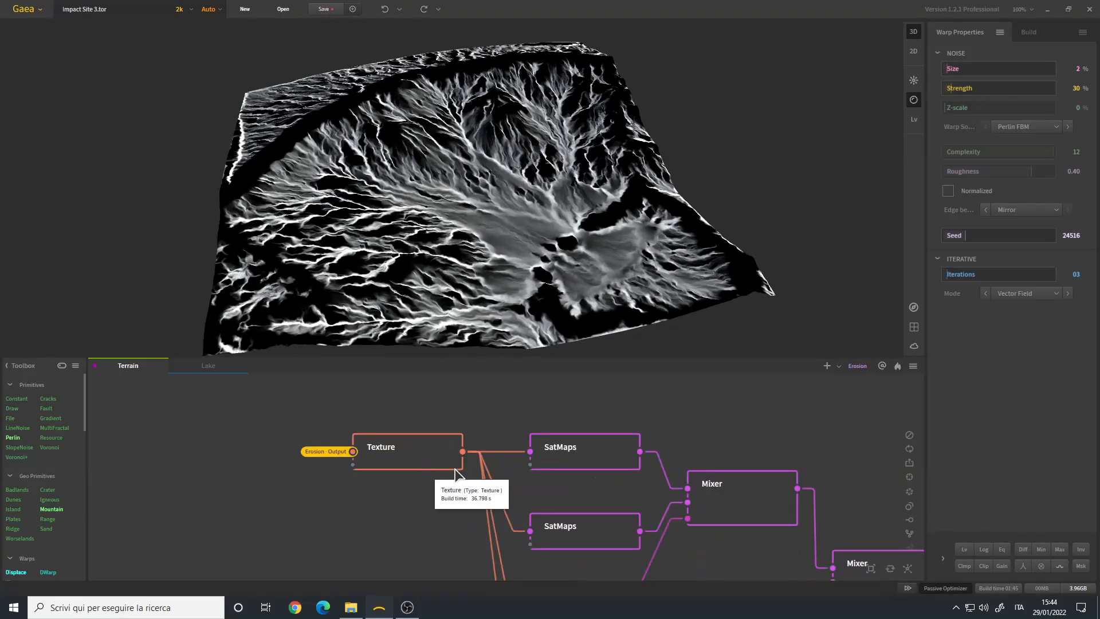
left_click(583, 457)
scroll(503, 405, "down", 2)
mouse_move(528, 240)
left_mouse_down()
mouse_move(553, 229)
mouse_move(558, 244)
mouse_move(515, 247)
mouse_move(540, 247)
left_mouse_up()
scroll(1025, 150, "down", 2)
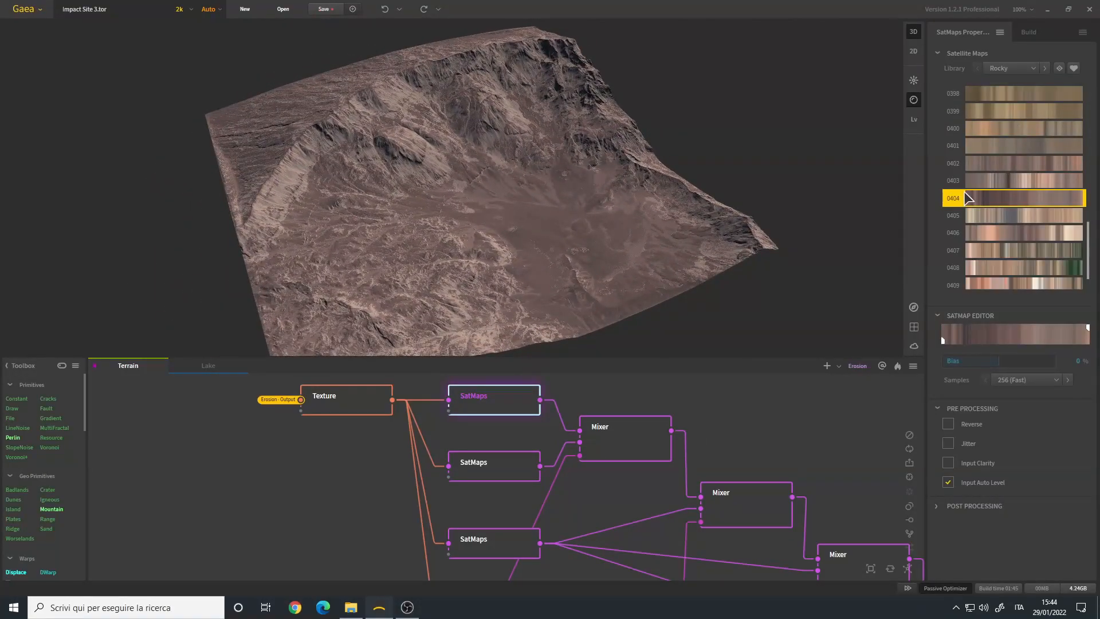
- View the second SatMaps node's coloring on the terrain, including a close-up of the crater slopes
left_click(498, 471)
left_click_drag(503, 270, 440, 245)
mouse_move(494, 220)
left_mouse_down()
mouse_move(428, 229)
mouse_move(486, 216)
left_mouse_up()
scroll(481, 206, "up", 5)
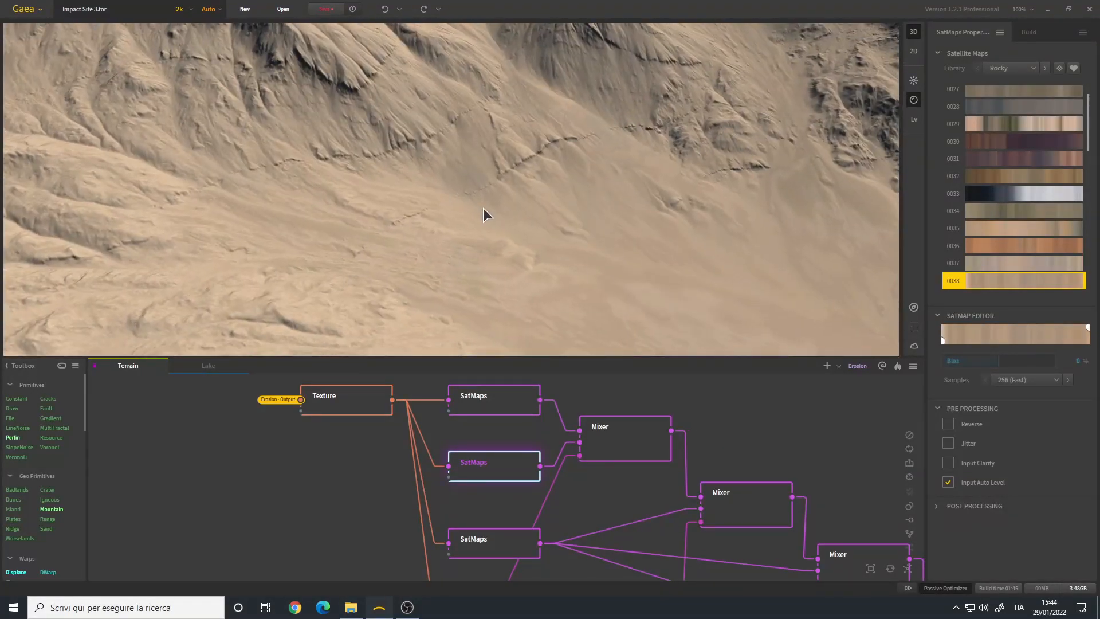
scroll(483, 207, "down", 5)
- Examine how the first Mixer combines the first two SatMaps through its mask, checking the rock formations up close
left_click(626, 442)
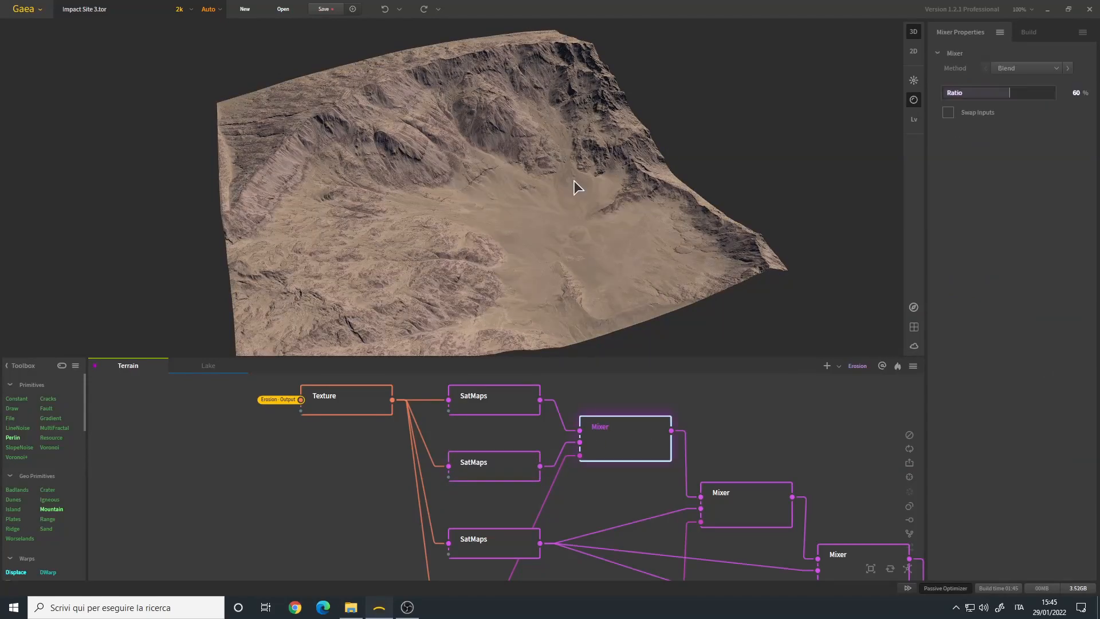
left_click_drag(572, 182, 504, 213)
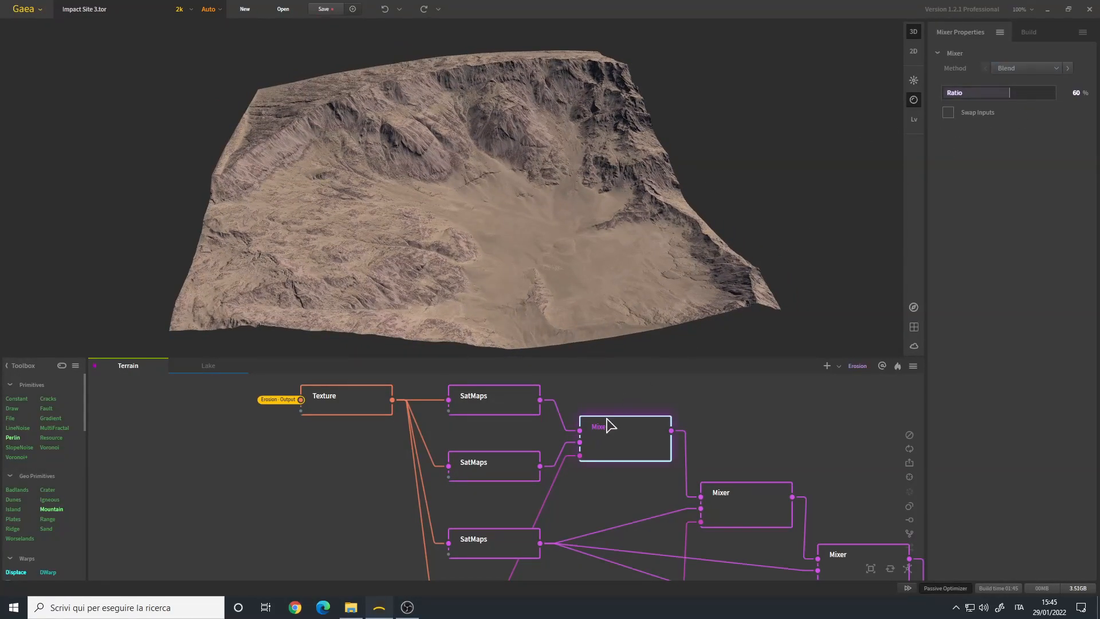
left_click_drag(608, 488, 605, 436)
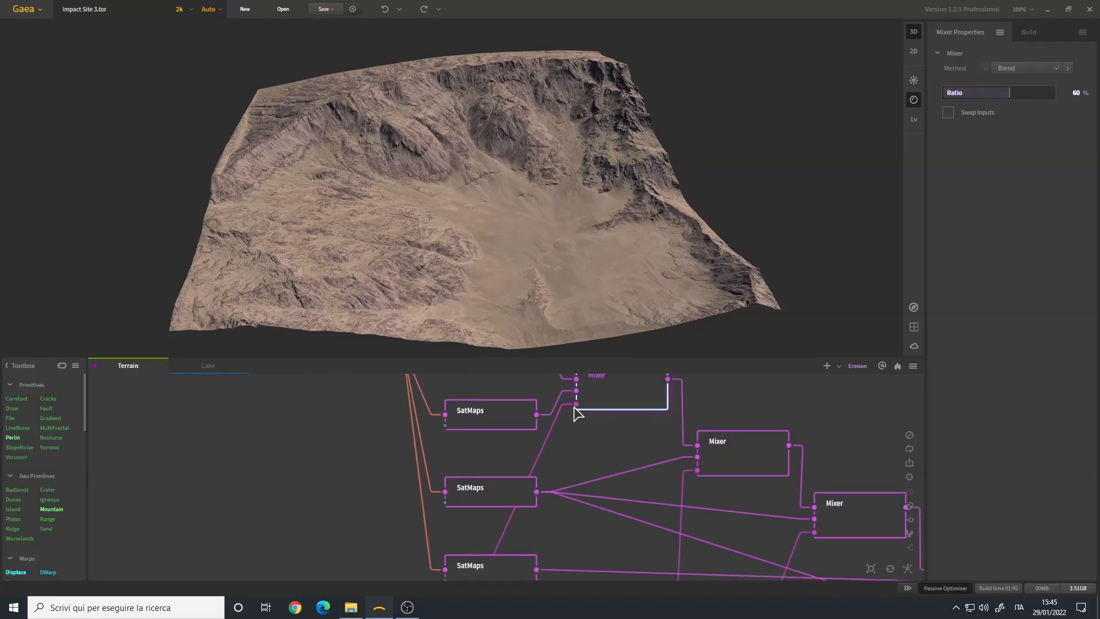
left_click_drag(571, 491, 546, 536)
left_click_drag(430, 205, 437, 173)
scroll(401, 193, "up", 5)
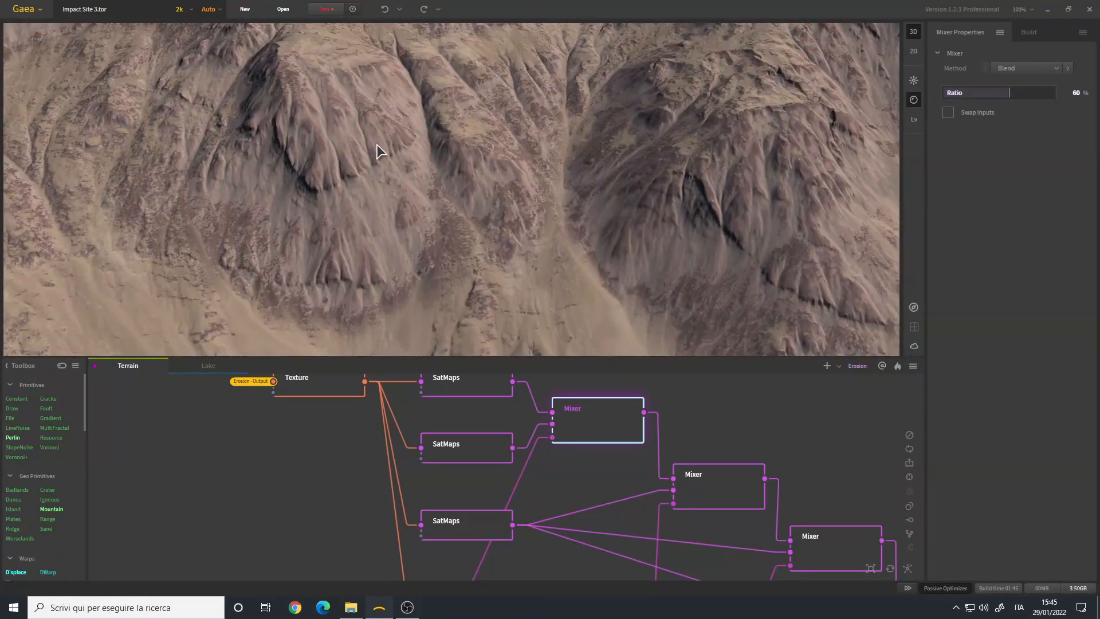
scroll(395, 180, "down", 5)
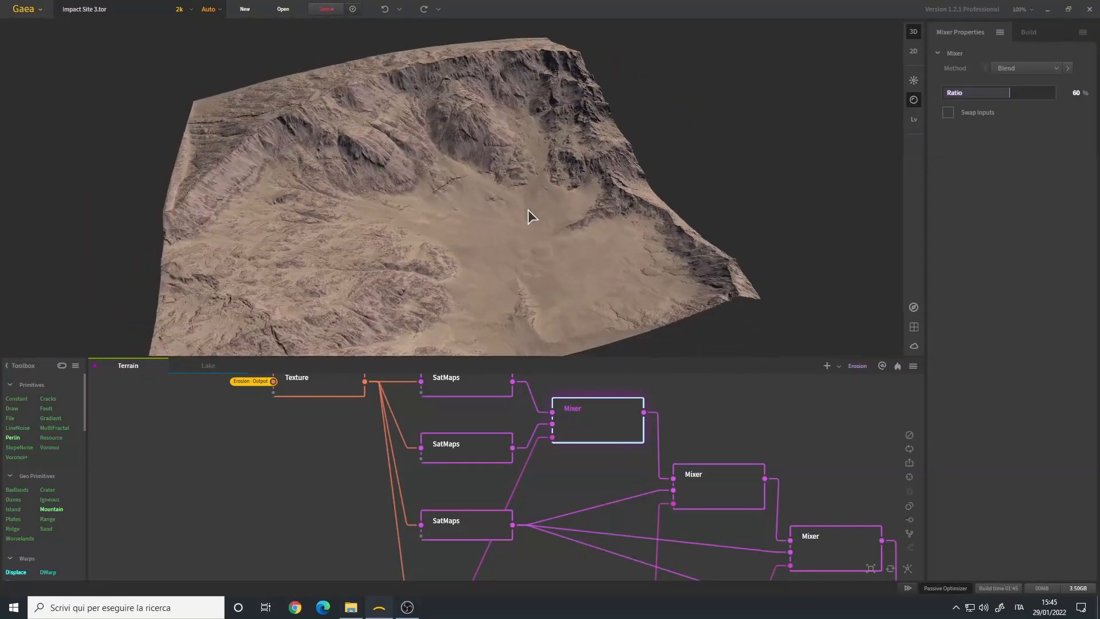
left_click_drag(486, 240, 518, 234)
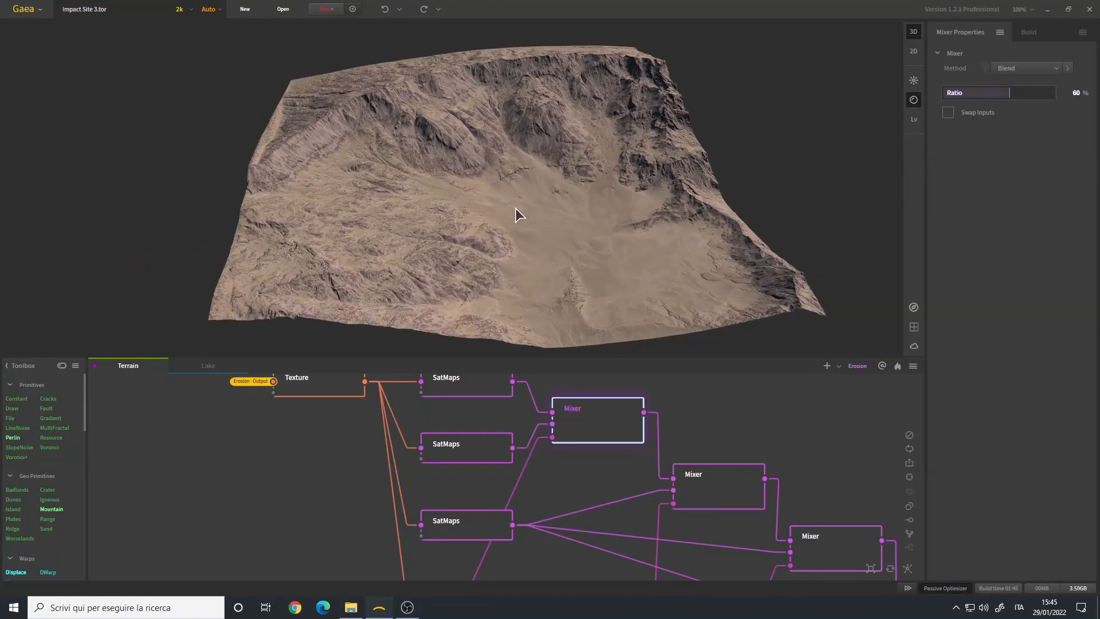
left_click_drag(539, 182, 462, 208)
scroll(575, 463, "down", 2)
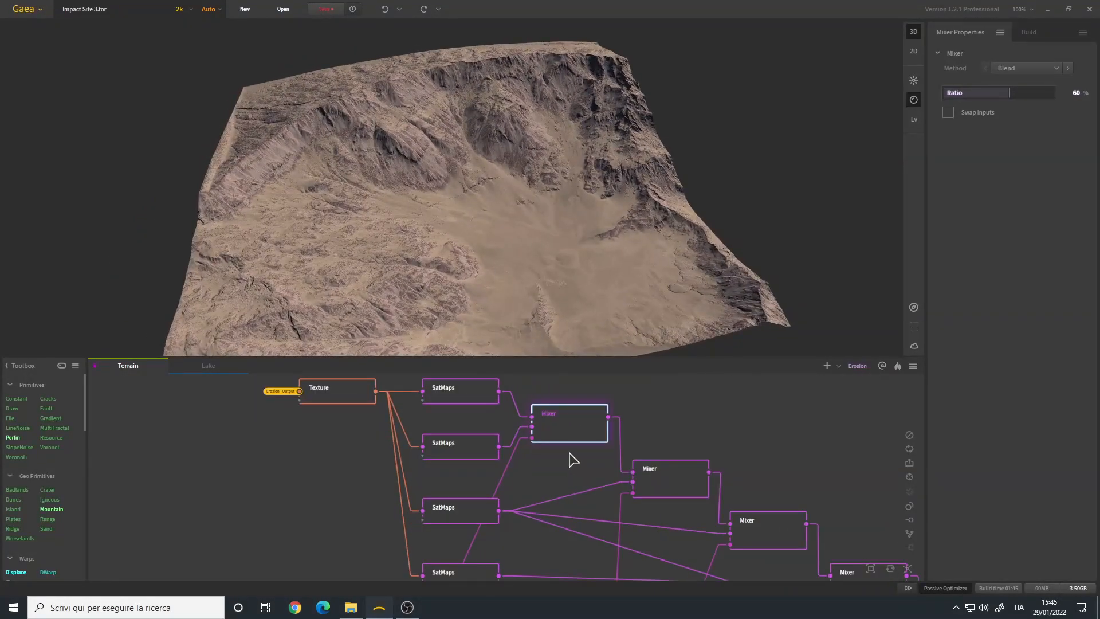
- View the third SatMaps node's coloring and compare it with the first Mixer's result
left_click(465, 516)
mouse_move(549, 214)
left_mouse_down()
mouse_move(521, 208)
mouse_move(544, 214)
mouse_move(498, 223)
mouse_move(558, 215)
mouse_move(542, 218)
left_mouse_up()
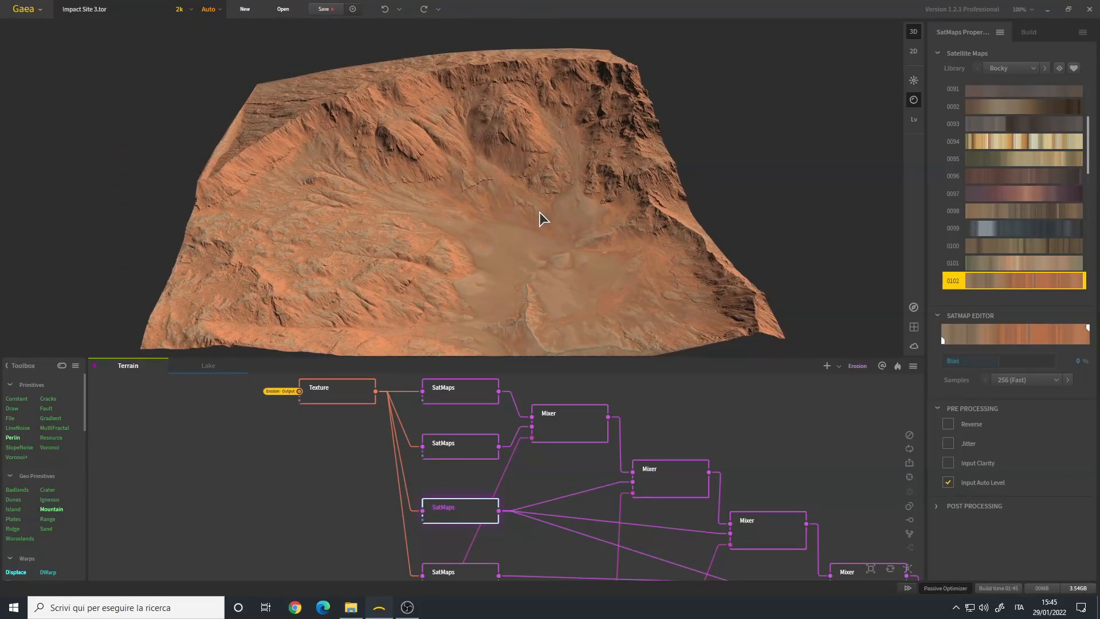
middle_click_drag(544, 502, 511, 458)
left_click(624, 460)
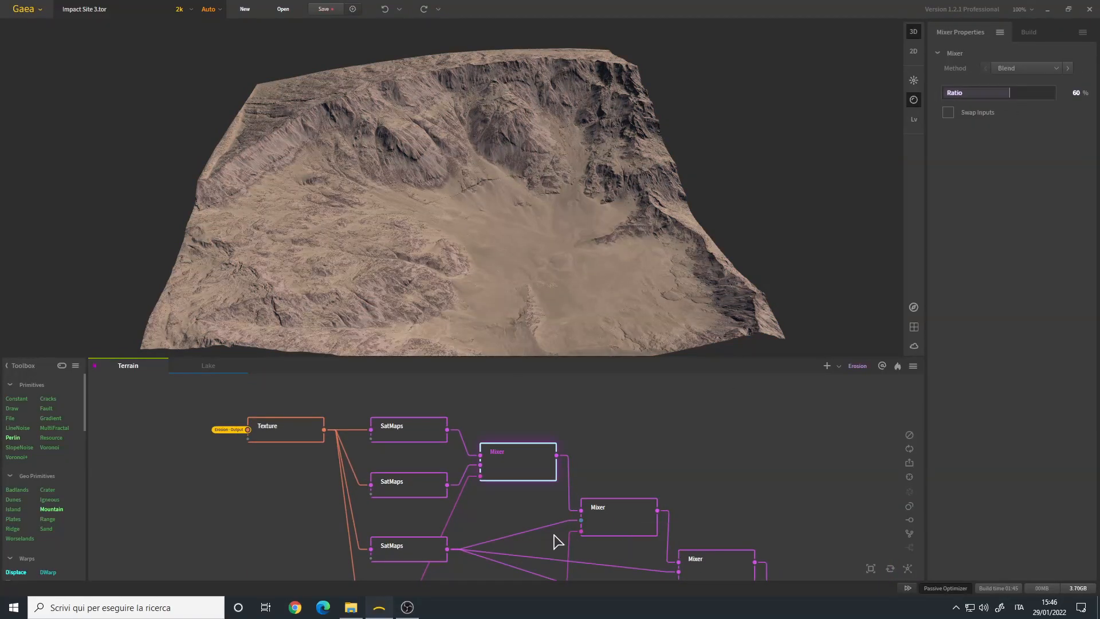
- Trace the second Mixer's mask to the Invert node, view that mask, and show the second Mixer's result
middle_click_drag(563, 539, 590, 406)
middle_click_drag(569, 516, 580, 300)
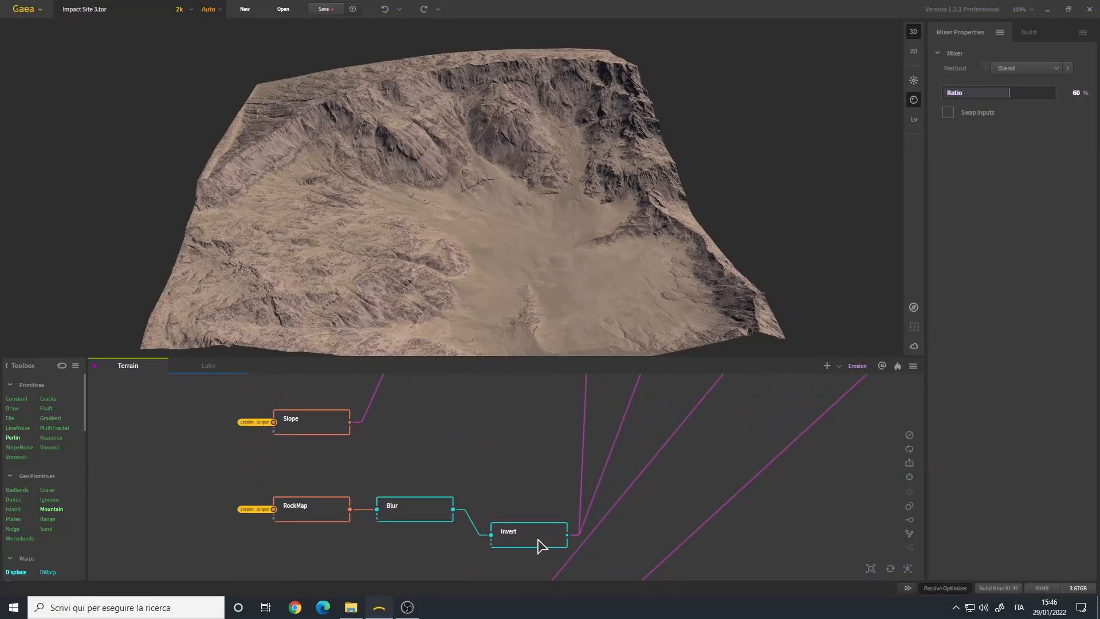
left_click(538, 540)
scroll(595, 462, "down", 4)
middle_click_drag(575, 442, 546, 562)
scroll(560, 446, "up", 3)
left_click(572, 450)
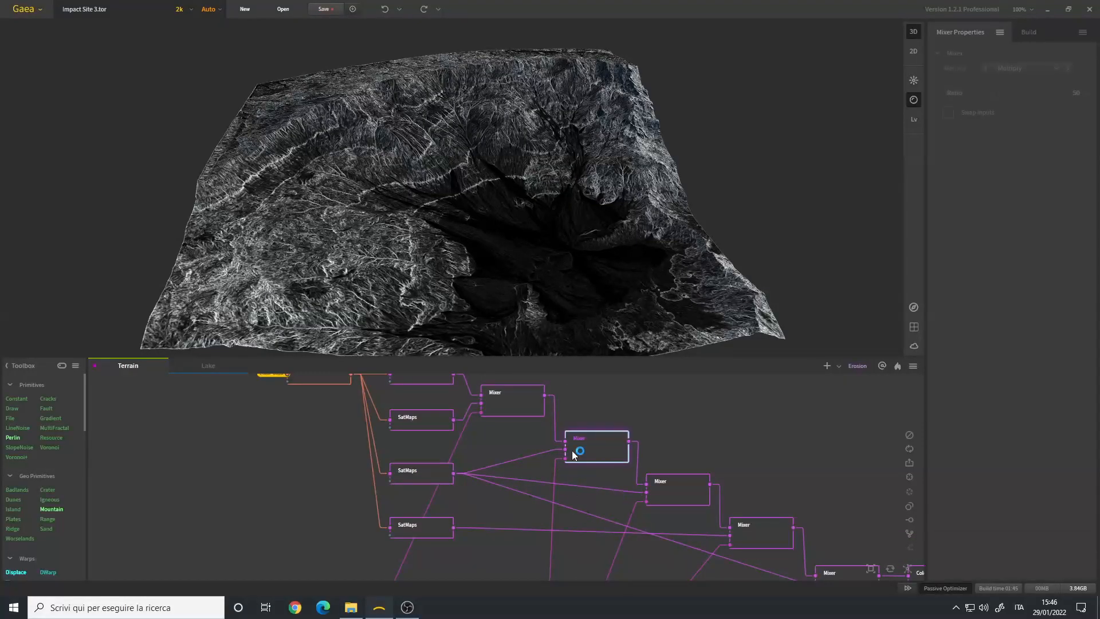
middle_click_drag(544, 455, 533, 486)
scroll(532, 485, "up", 2)
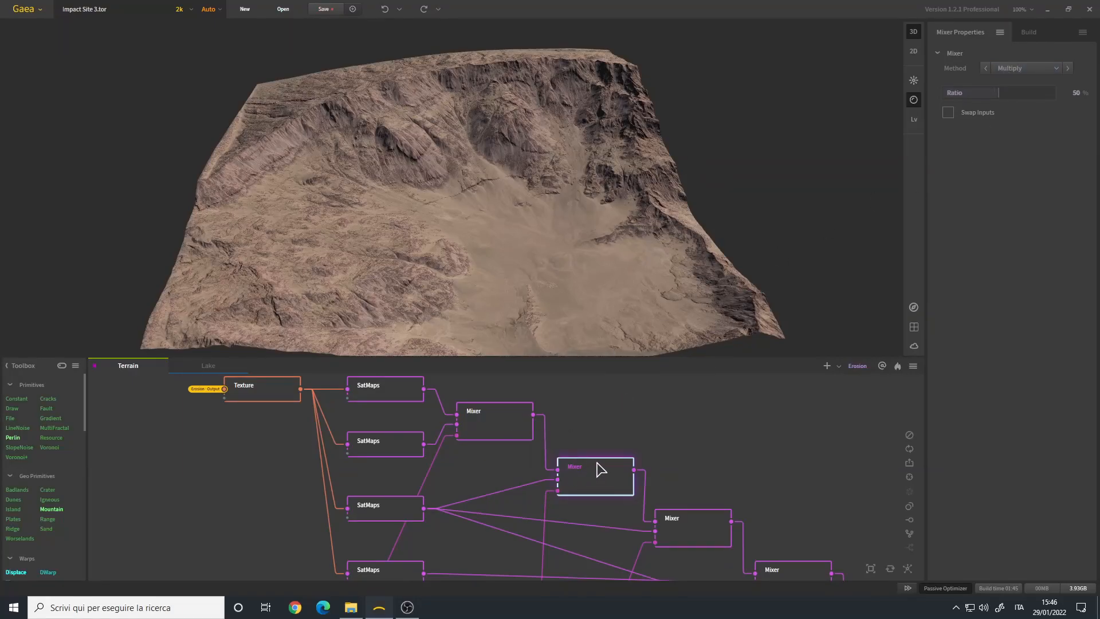
- Compare the terrain colors of the first Mixer with those of the second Mixer from several angles
left_click(515, 429)
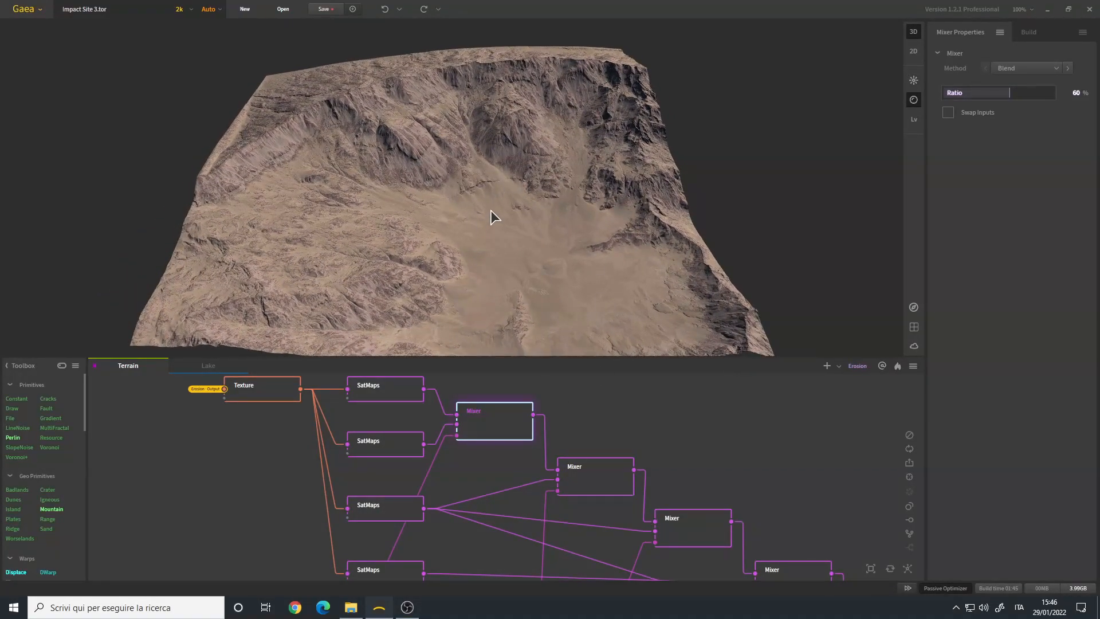
left_click_drag(536, 256, 521, 248)
left_click_drag(467, 128, 450, 152)
left_click_drag(652, 508, 634, 457)
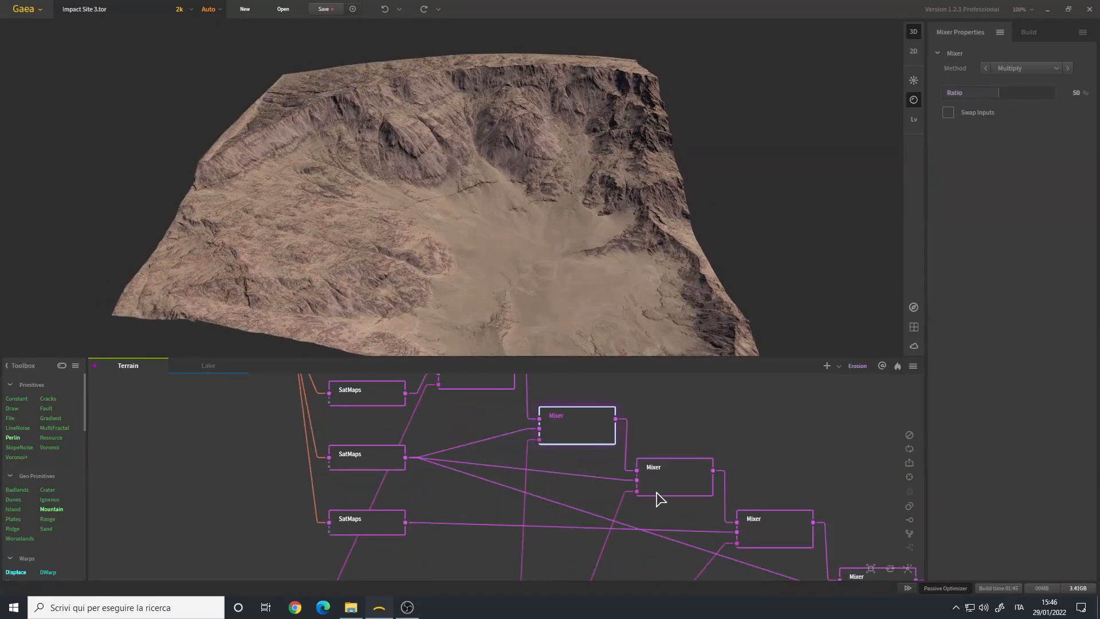
left_click_drag(561, 452, 568, 465)
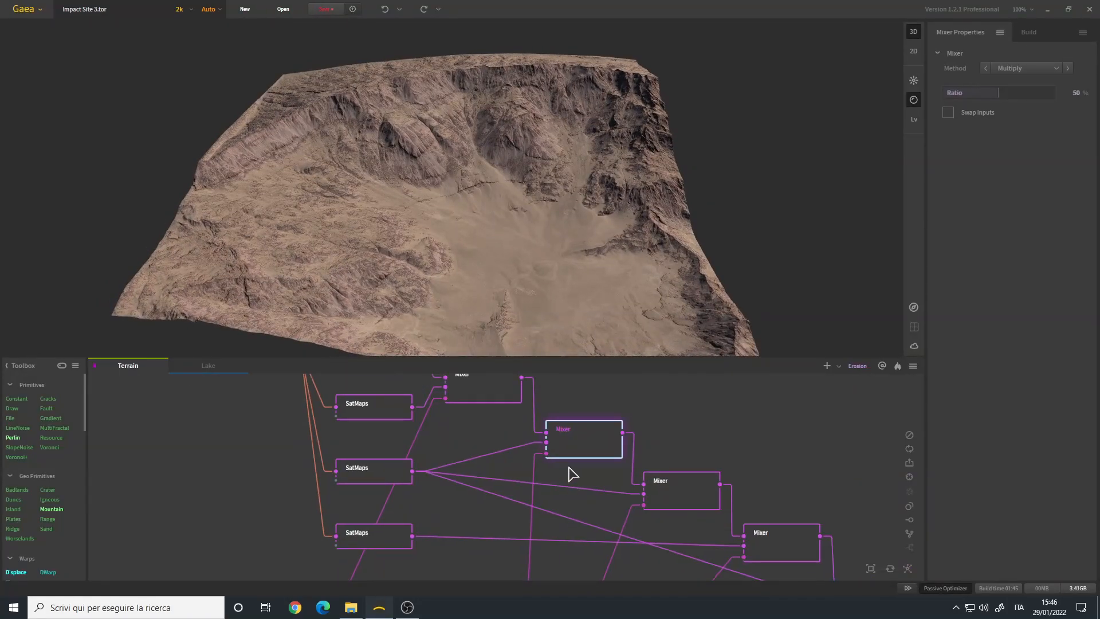
- Compare the third SatMaps coloring with the results of the second and third Mixers it feeds
left_click(387, 471)
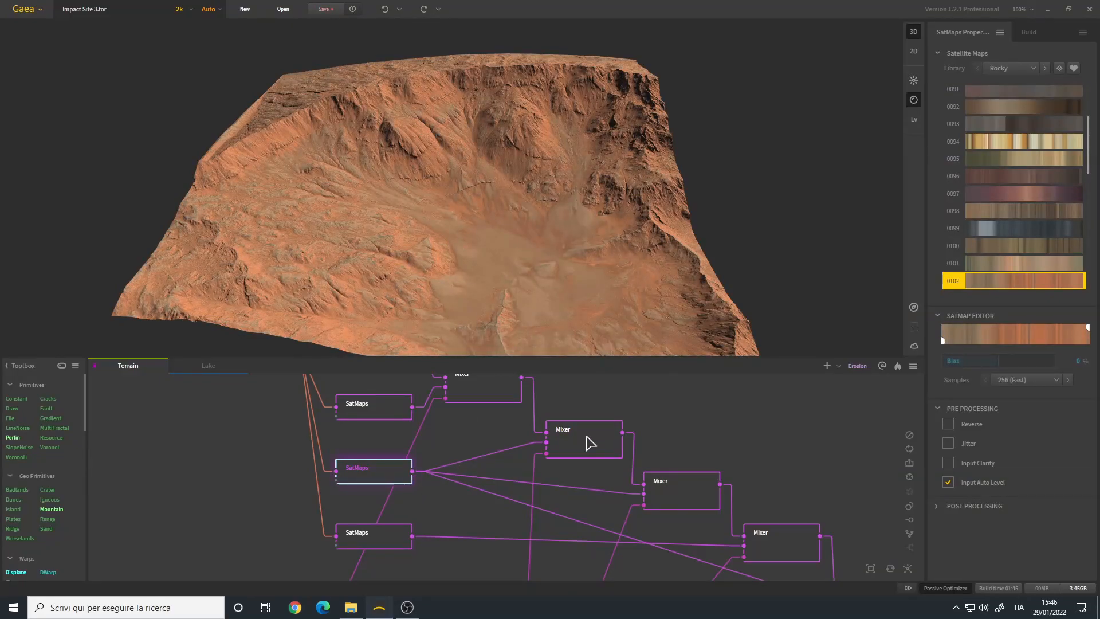
left_click(585, 453)
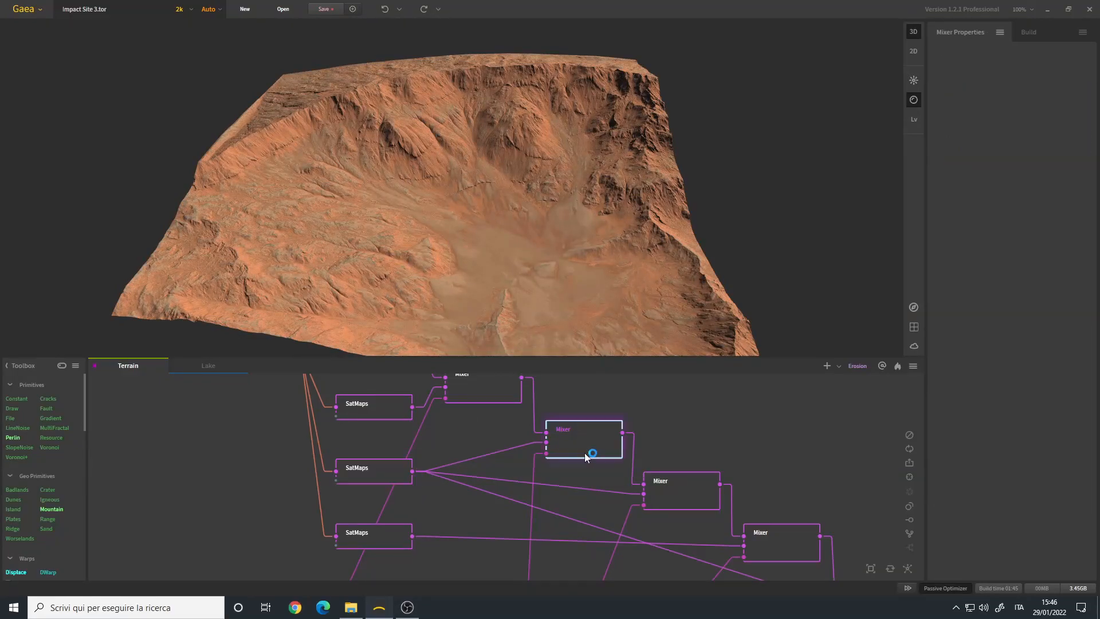
left_click(681, 481)
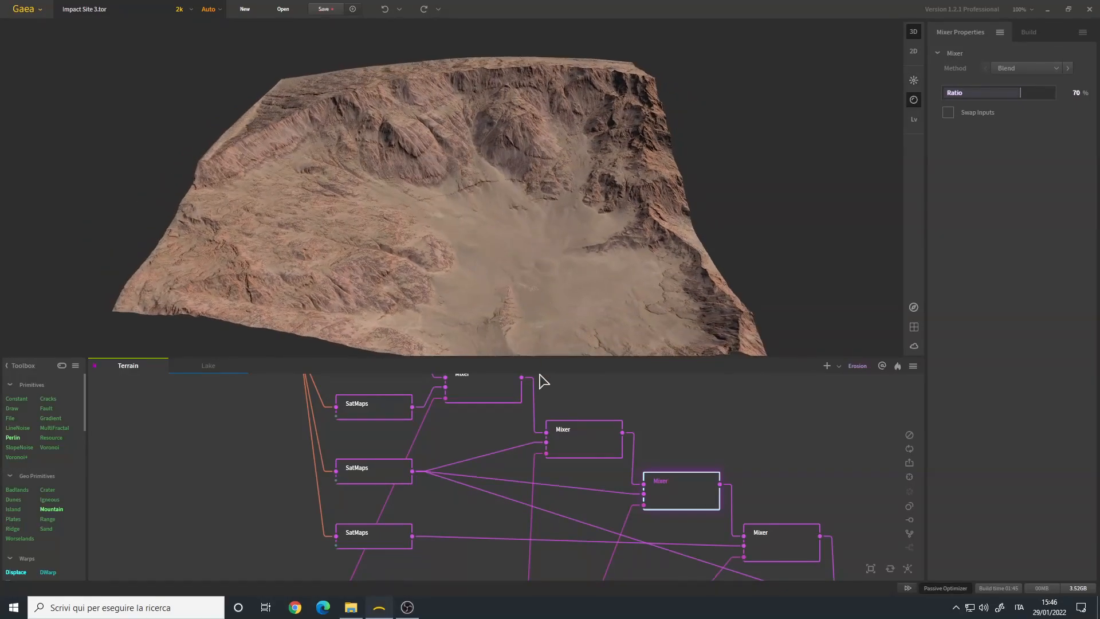
left_click(602, 445)
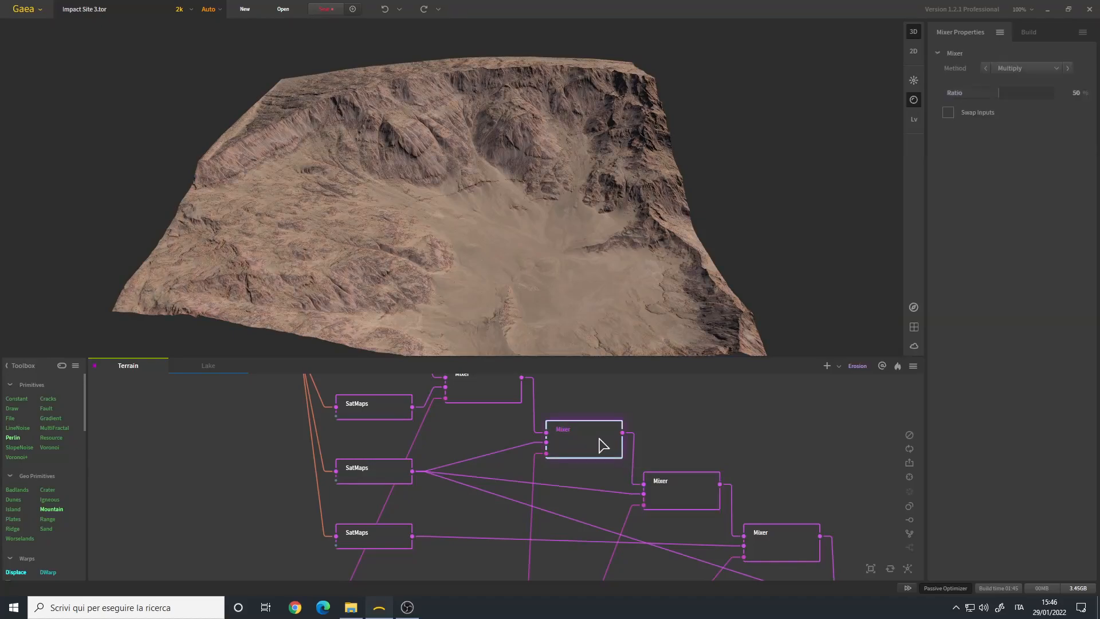
scroll(657, 423, "up", 1)
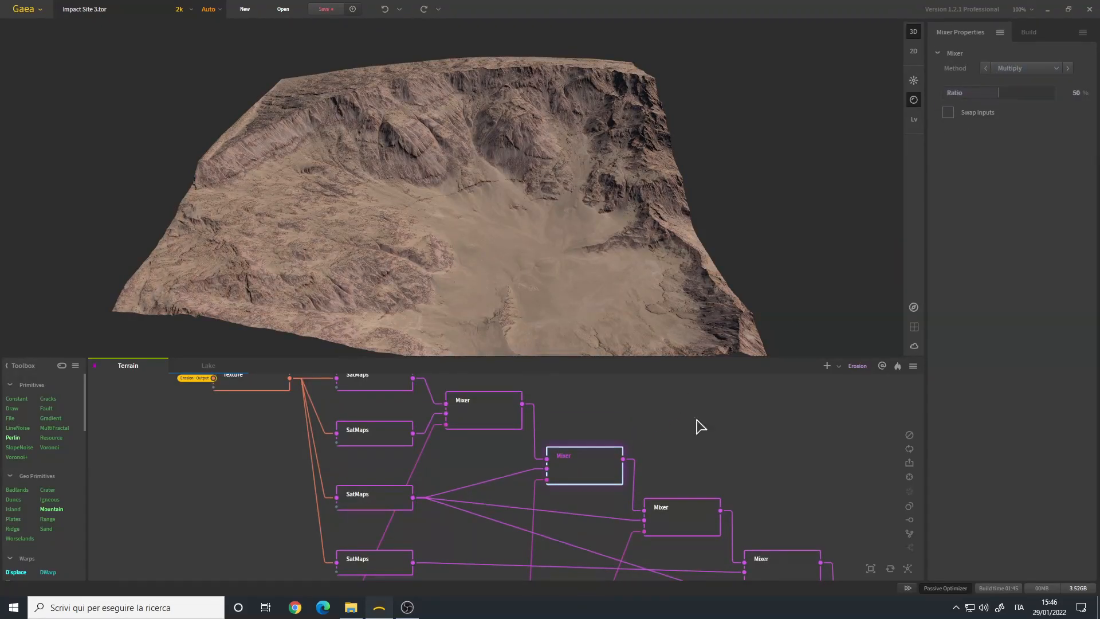
mouse_move(520, 221)
left_mouse_down()
mouse_move(532, 234)
mouse_move(510, 238)
mouse_move(527, 233)
left_mouse_up()
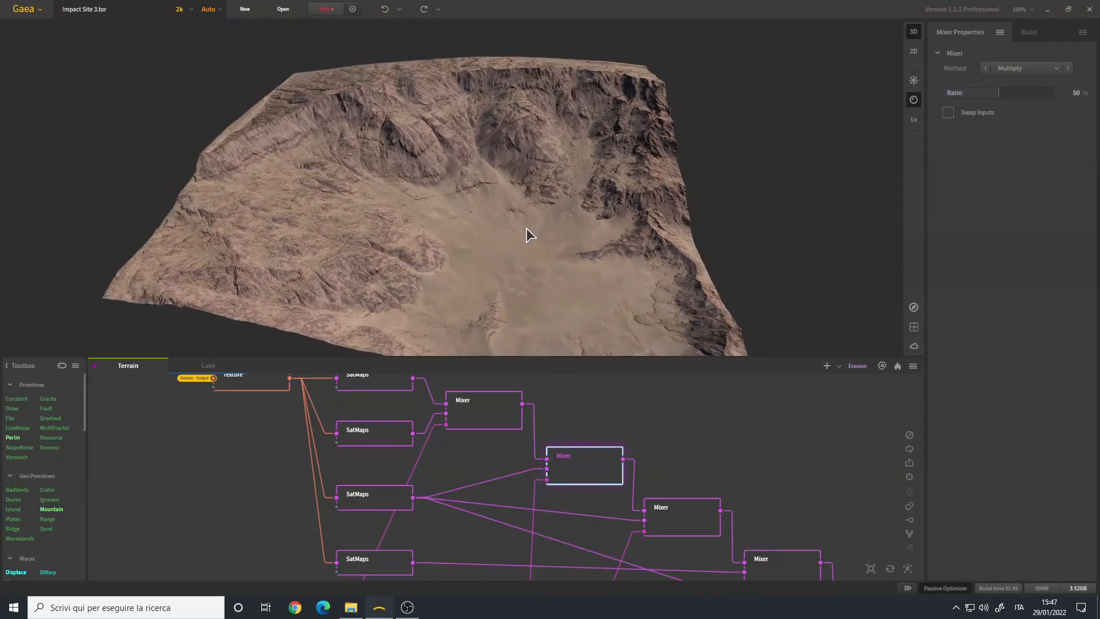
- Trace the mask connections running from the RockMap, Blur and Invert chain up to the second and third Mixers
middle_click_drag(533, 527, 527, 418)
scroll(527, 417, "down", 4)
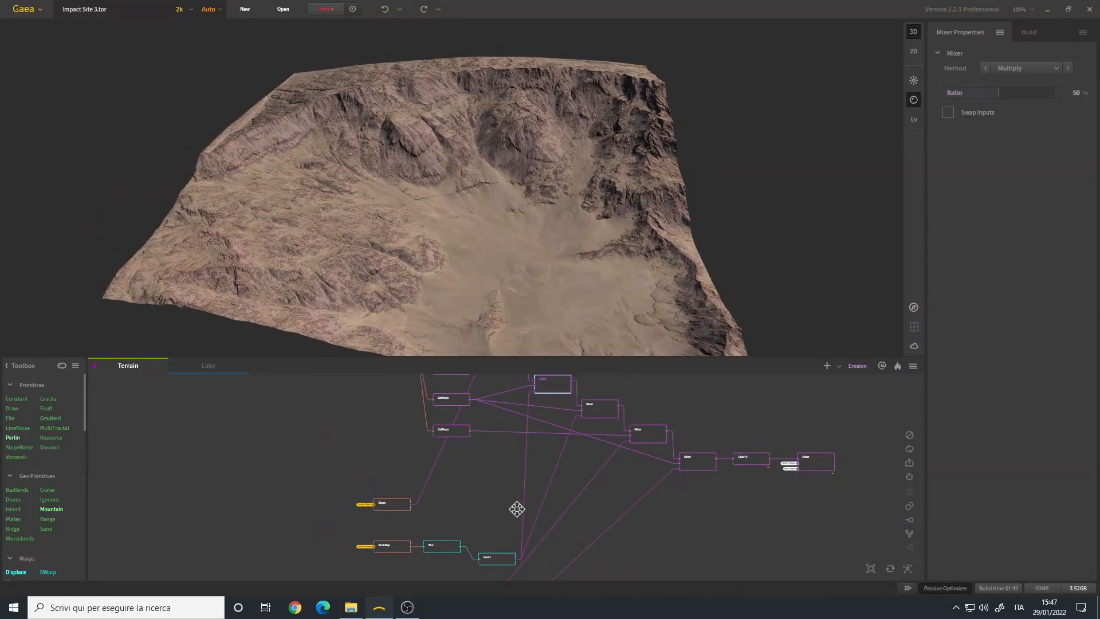
middle_click_drag(517, 513, 515, 487)
scroll(495, 535, "up", 3)
middle_click_drag(541, 386, 529, 461)
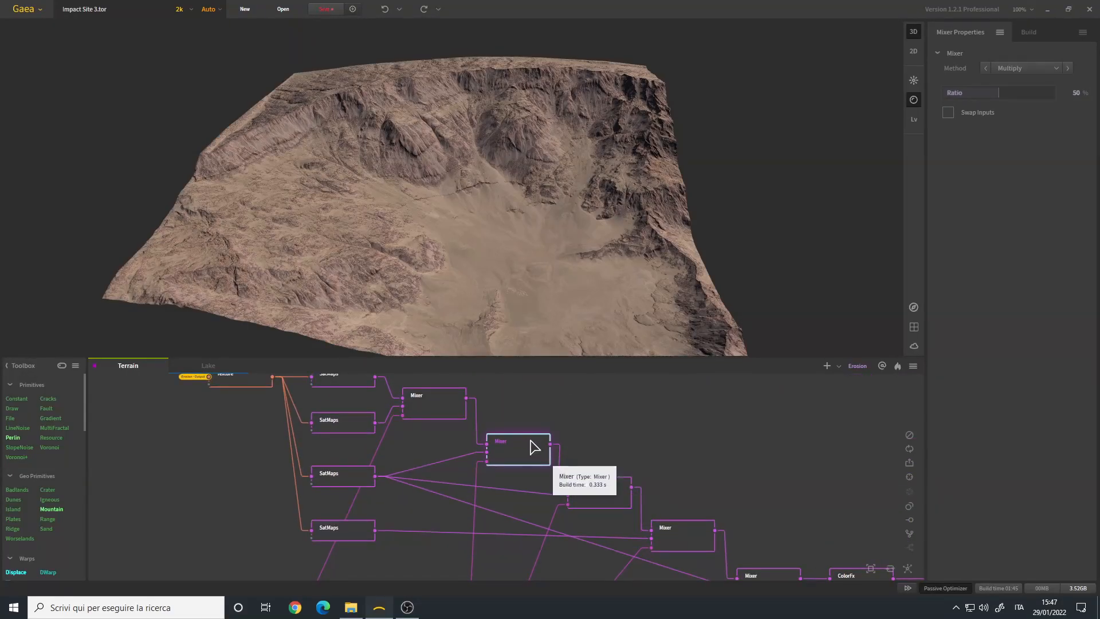
- Examine the third Mixer's ratio, mask connection and terrain result from several angles and up close
left_click(592, 495)
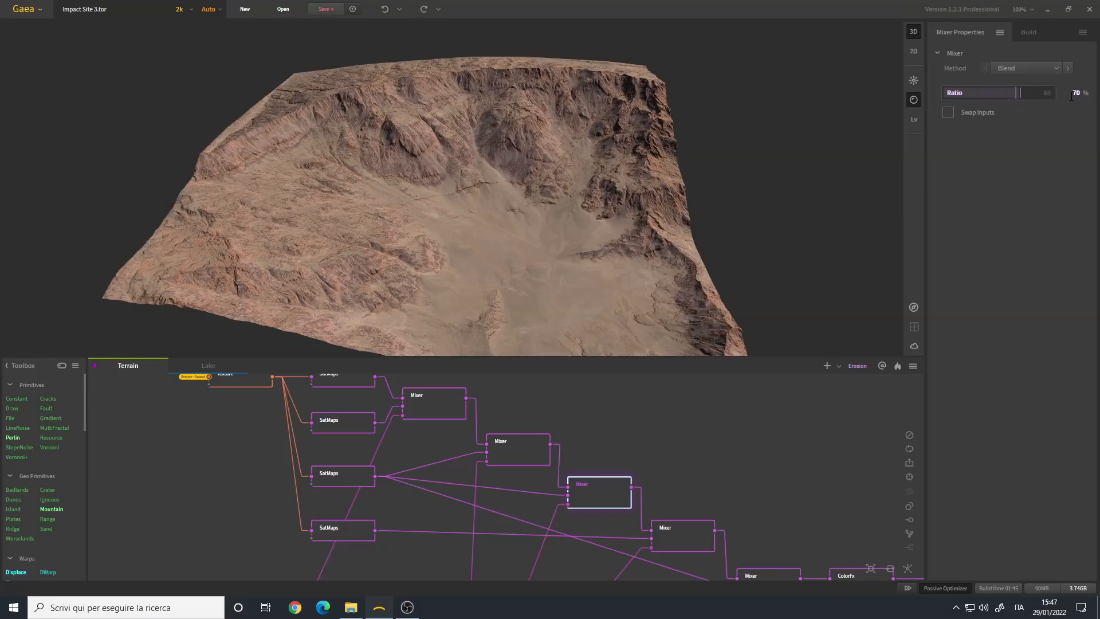
left_click_drag(652, 197, 511, 198)
middle_click_drag(587, 534, 613, 327)
middle_click_drag(553, 411, 554, 612)
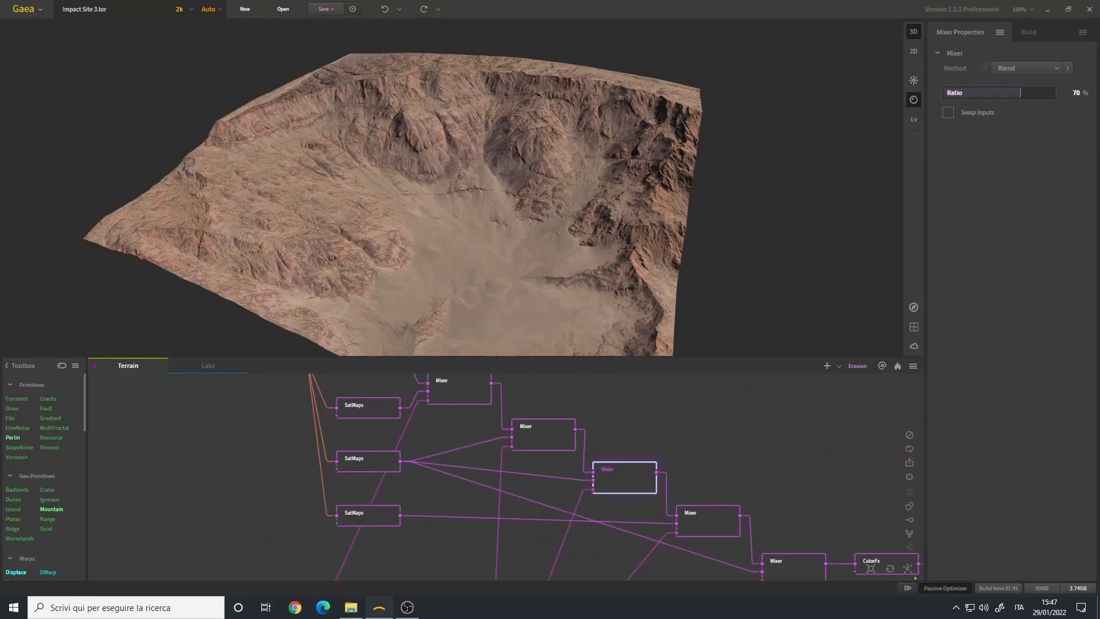
middle_click_drag(614, 490, 600, 483)
left_click_drag(457, 186, 504, 198)
scroll(482, 200, "up", 3)
scroll(424, 228, "down", 3)
scroll(504, 197, "down", 5)
middle_click_drag(621, 482, 606, 441)
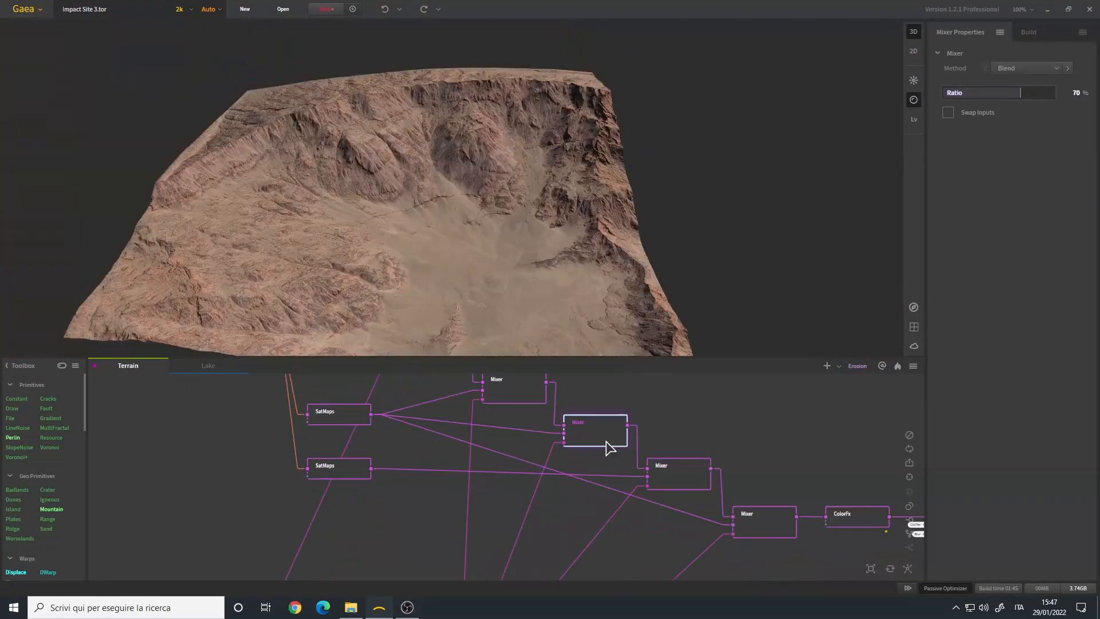
- Examine the fourth Mixer's result on the terrain and the coloring of the fourth SatMaps node feeding it
left_click(680, 480)
left_click_drag(535, 229, 427, 240)
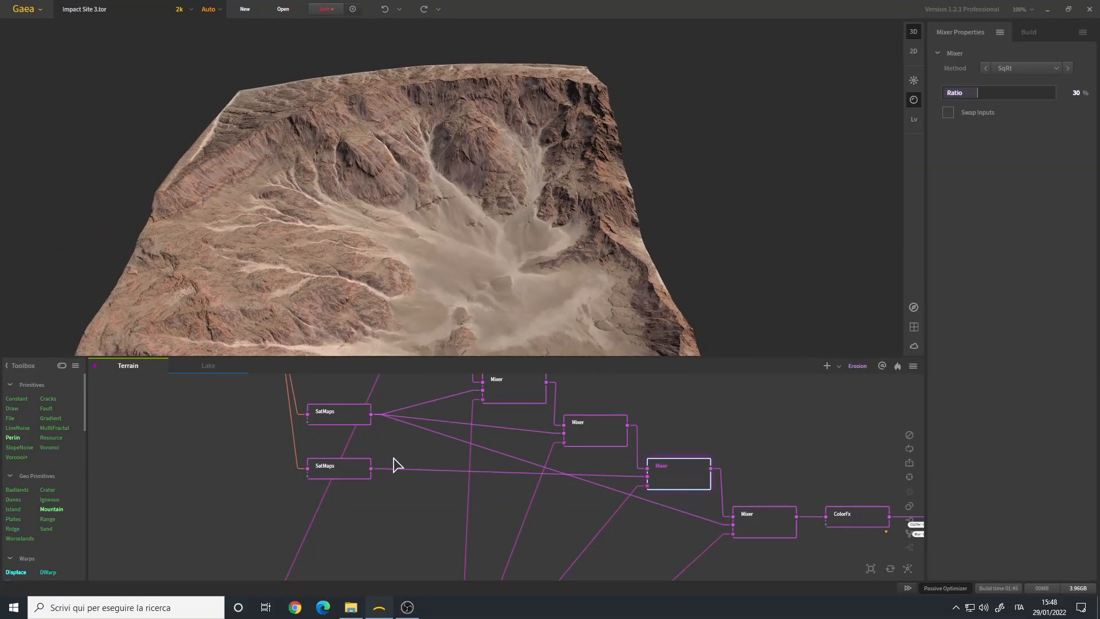
left_click(361, 468)
left_click_drag(450, 223, 454, 249)
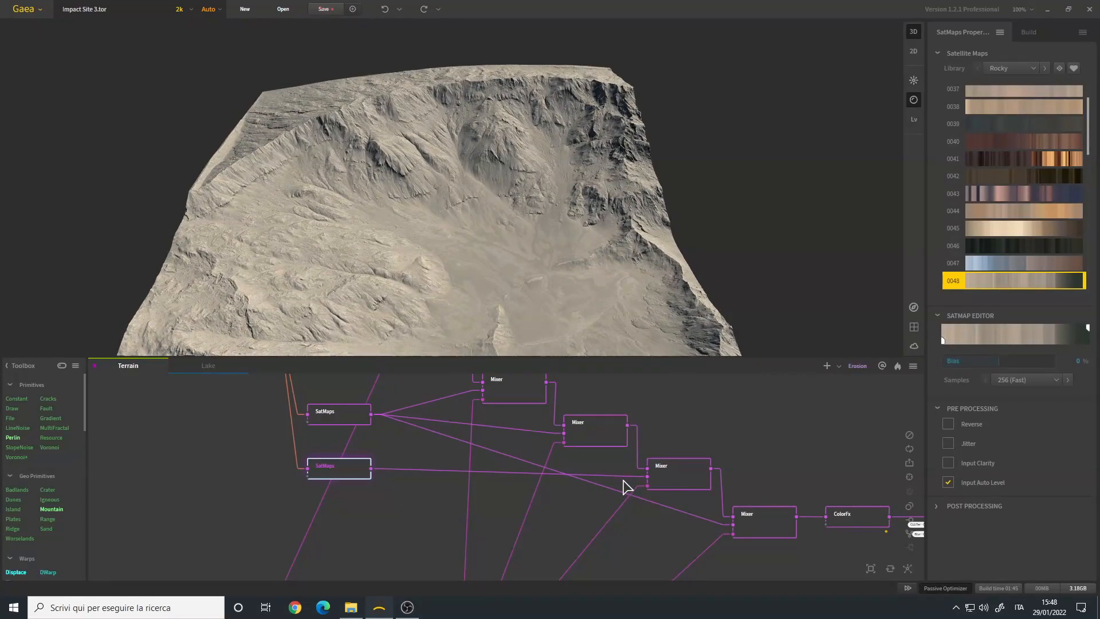
- Trace the fourth Mixer's mask to the Warp nodes and review its available blending methods without changing the selection
left_click_drag(537, 523, 596, 246)
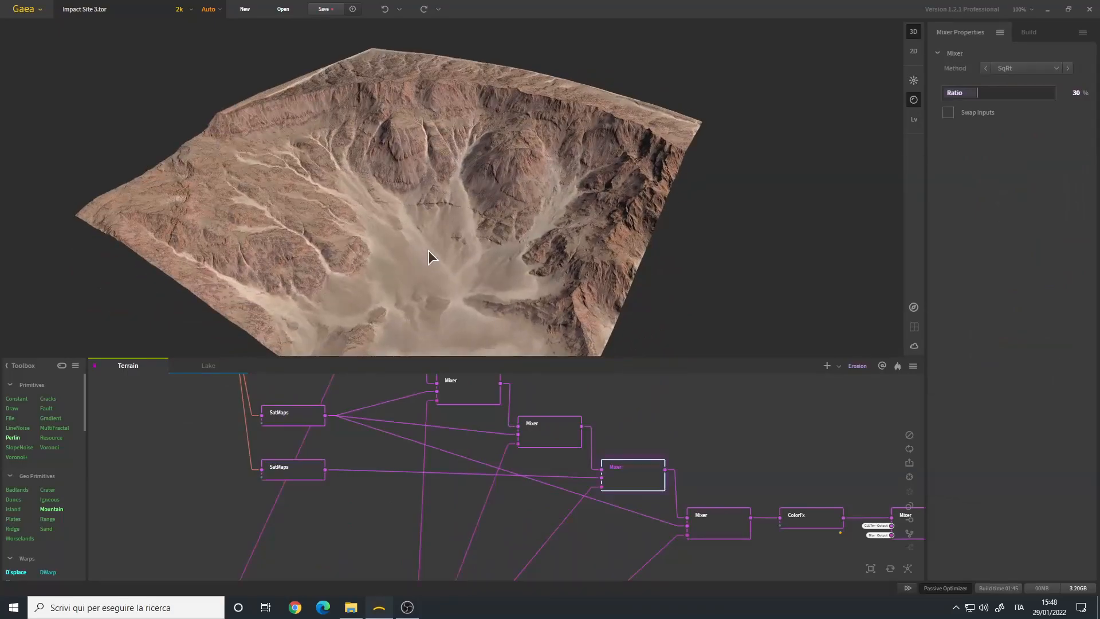
mouse_move(429, 249)
left_mouse_down()
mouse_move(463, 245)
mouse_move(446, 252)
left_mouse_up()
left_click(1038, 70)
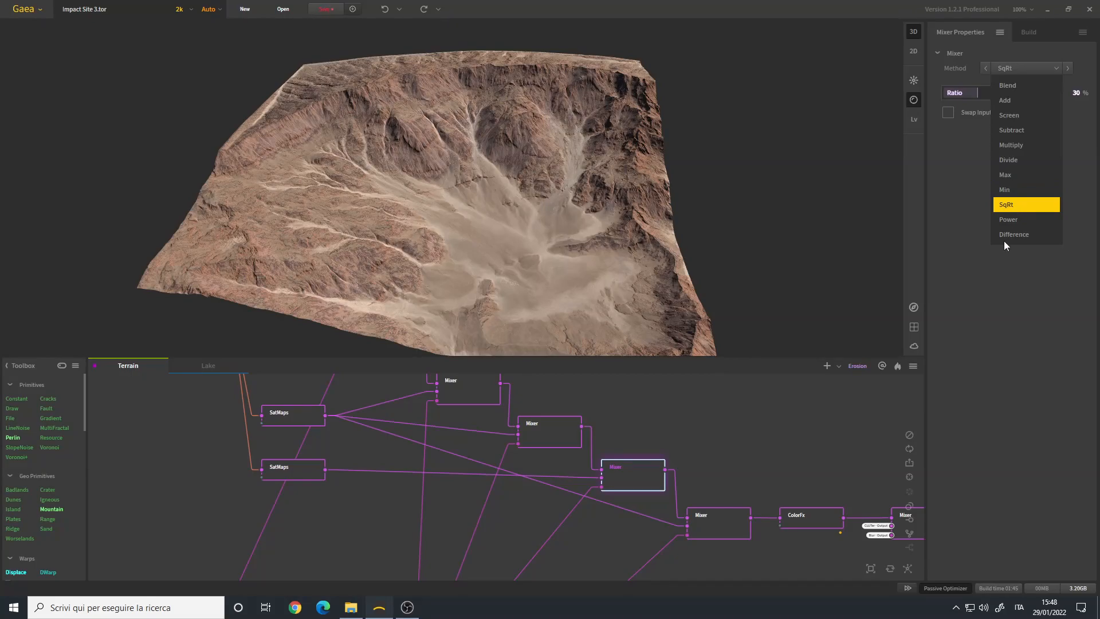
left_click(971, 336)
- Compare the terrain coloring of the fourth and fifth Mixers and check the SatMaps node feeding the fifth
left_click_drag(459, 272, 463, 233)
left_click_drag(561, 218, 493, 226)
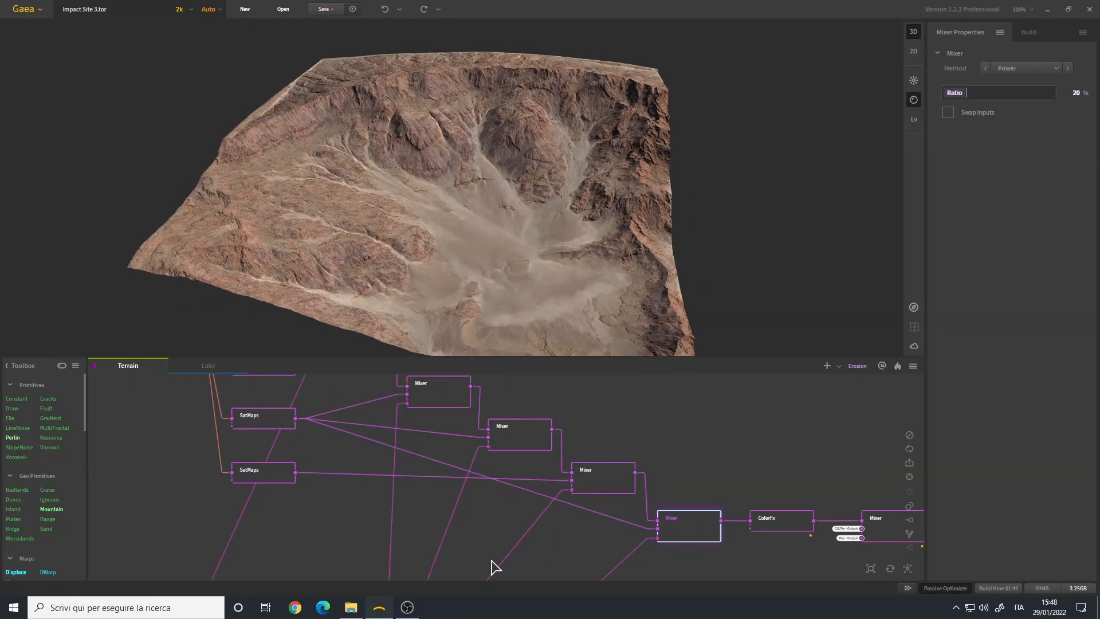
scroll(661, 504, "up", 2)
middle_click_drag(661, 504, 718, 477)
scroll(719, 477, "down", 2)
left_click(677, 460)
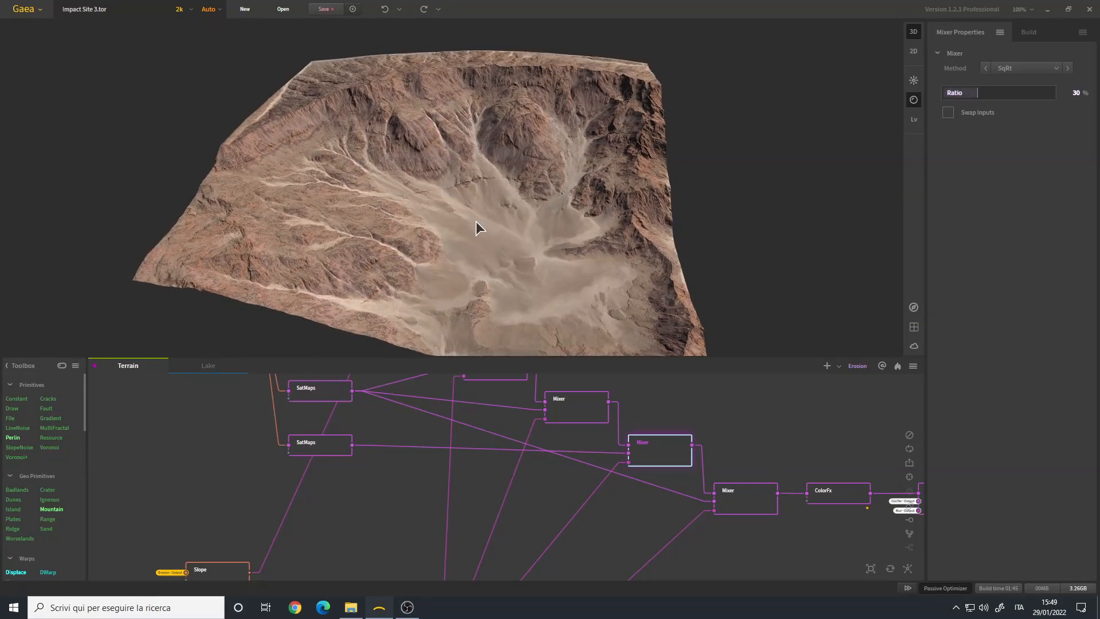
left_click(341, 389)
mouse_move(472, 239)
left_mouse_down()
mouse_move(489, 174)
mouse_move(452, 223)
mouse_move(464, 227)
left_mouse_up()
- Trace the fifth Mixer's mask back to the Flow and Warp nodes and review its blending methods without changing the selection
left_click(723, 494)
left_click_drag(660, 535, 722, 236)
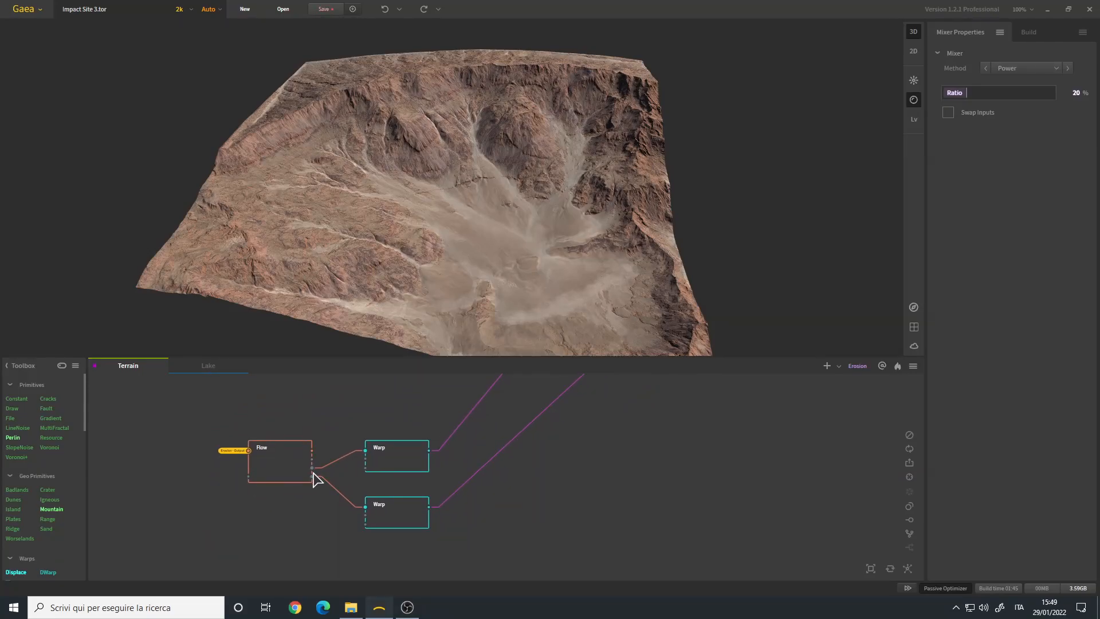
left_click_drag(437, 511, 503, 617)
left_click_drag(559, 458, 537, 556)
mouse_move(480, 254)
left_mouse_down()
mouse_move(458, 253)
mouse_move(484, 252)
left_mouse_up()
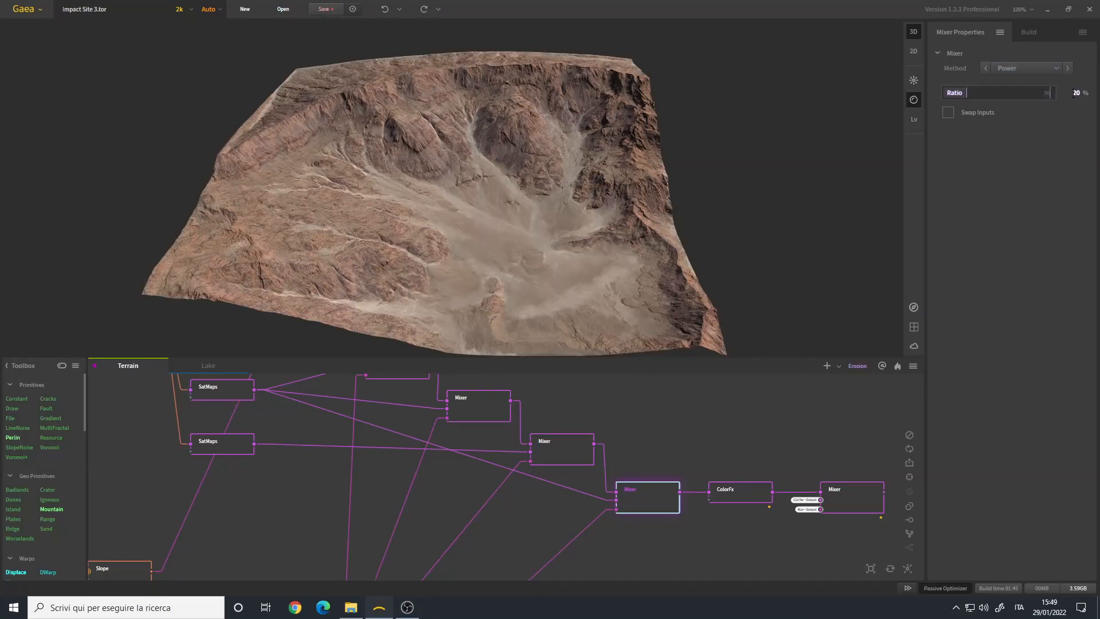
left_click(1025, 68)
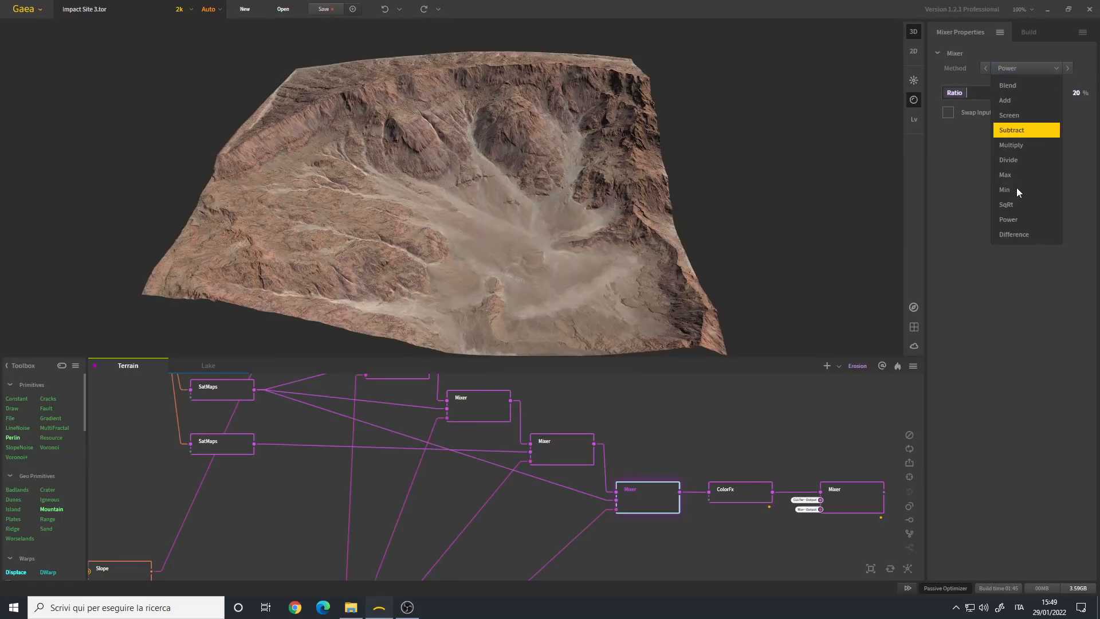
left_click(979, 278)
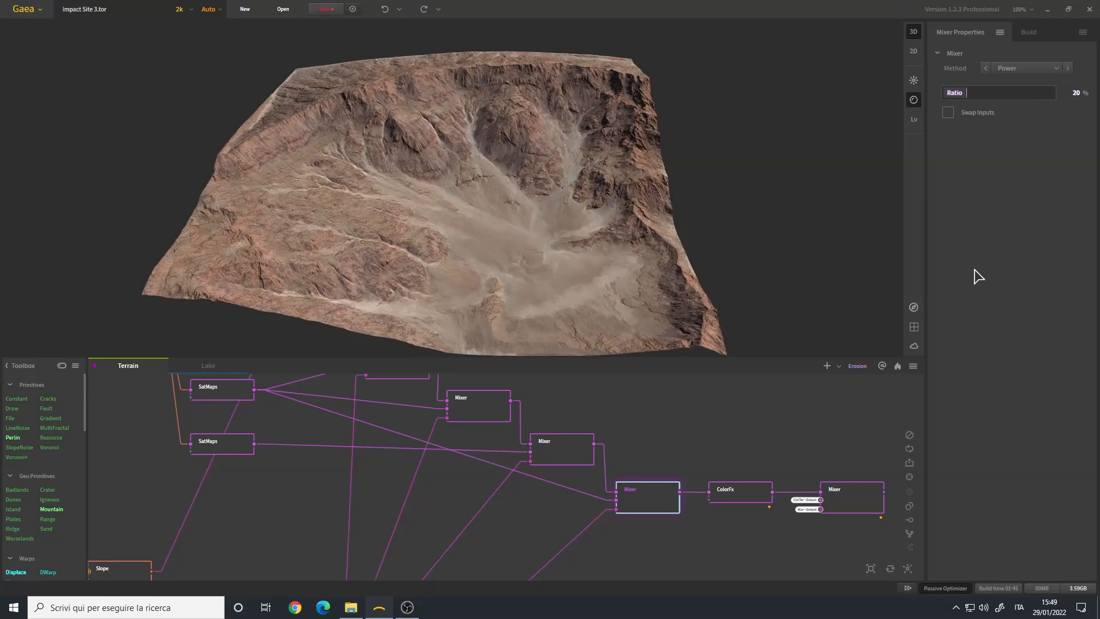
- Compare the fourth and fifth Mixers' results on the crater, including a close view of the flow channels
left_click(584, 453)
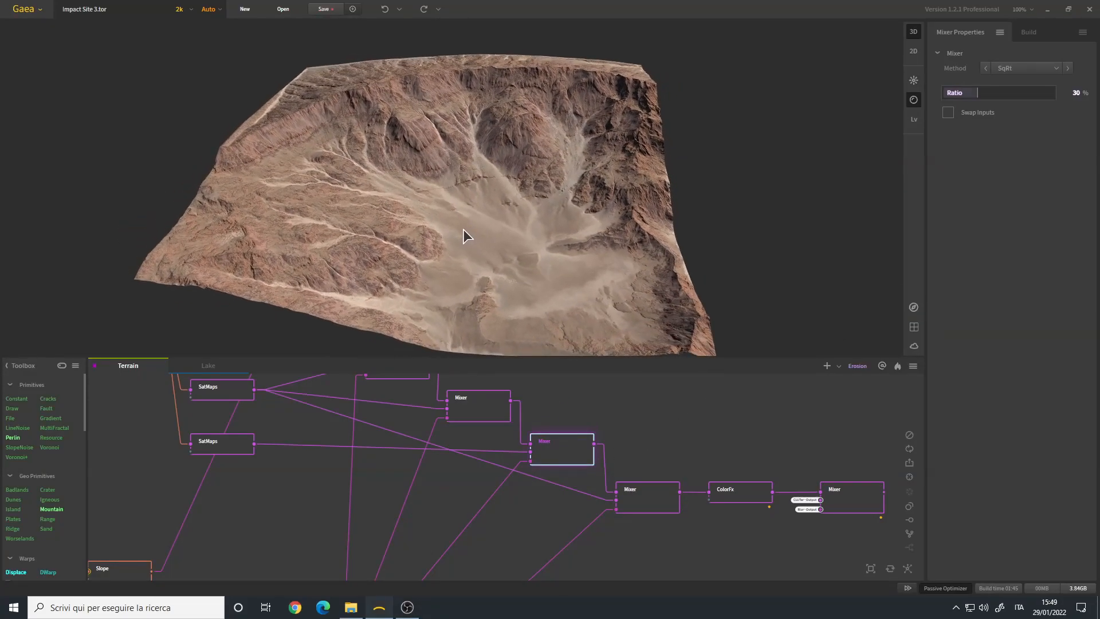
left_click_drag(515, 215, 485, 225)
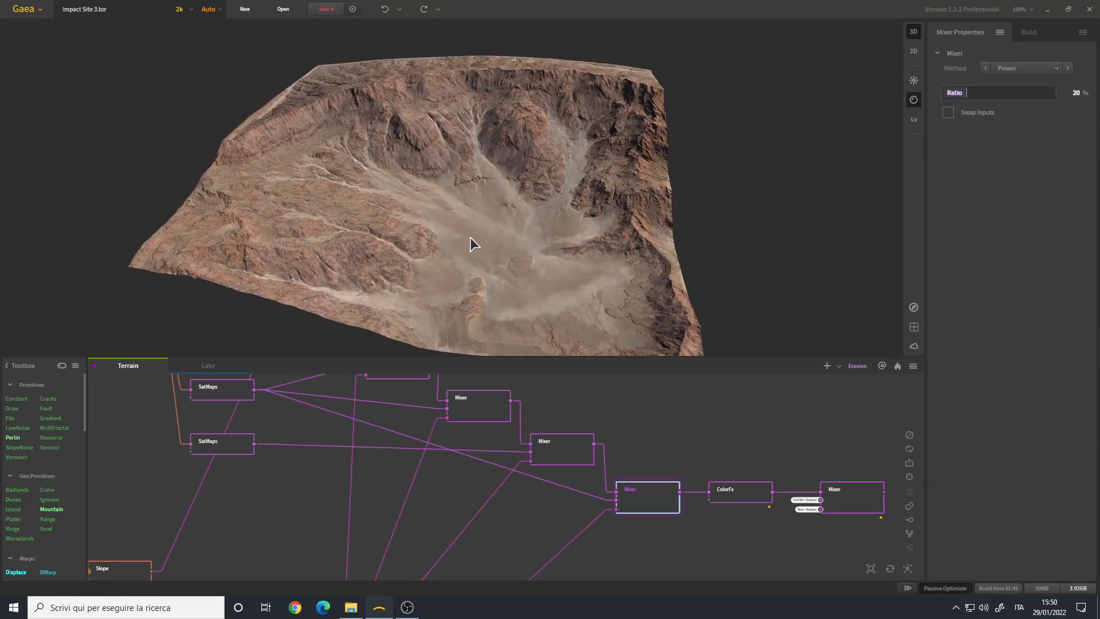
mouse_move(469, 237)
left_mouse_down()
mouse_move(483, 232)
mouse_move(473, 236)
left_mouse_up()
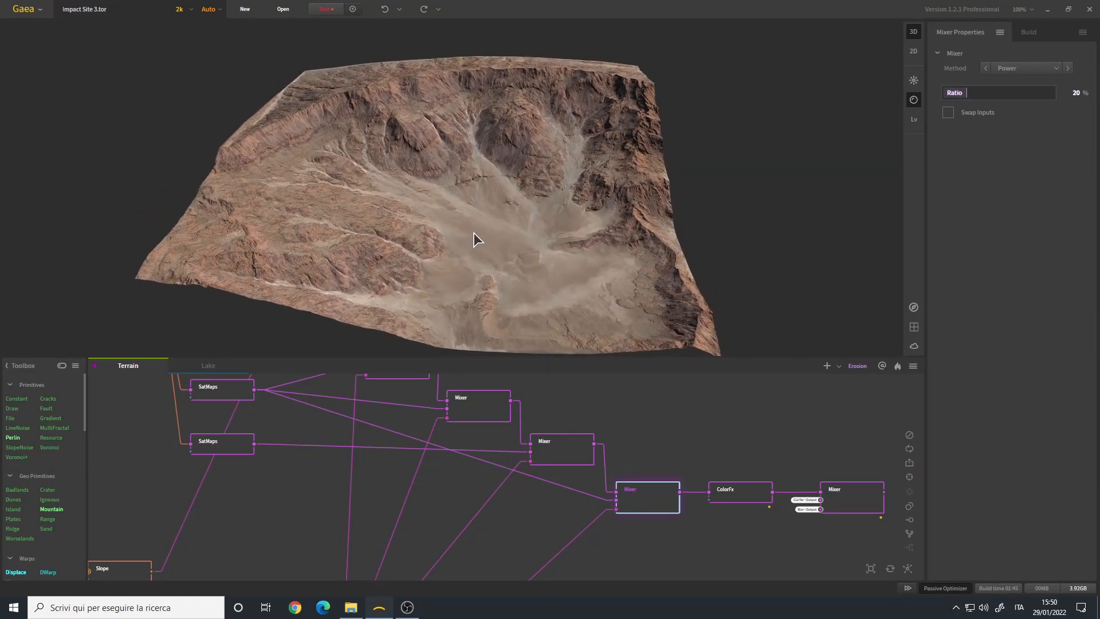
middle_click_drag(471, 223, 514, 246)
scroll(514, 246, "up", 5)
left_click_drag(514, 246, 452, 240)
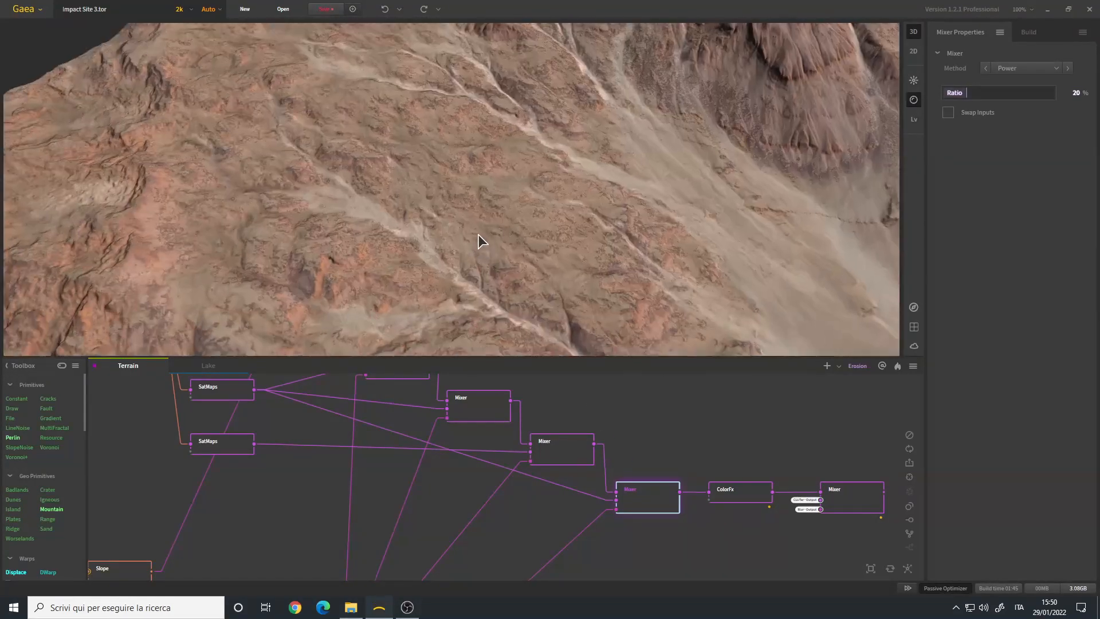
left_click_drag(479, 235, 442, 226)
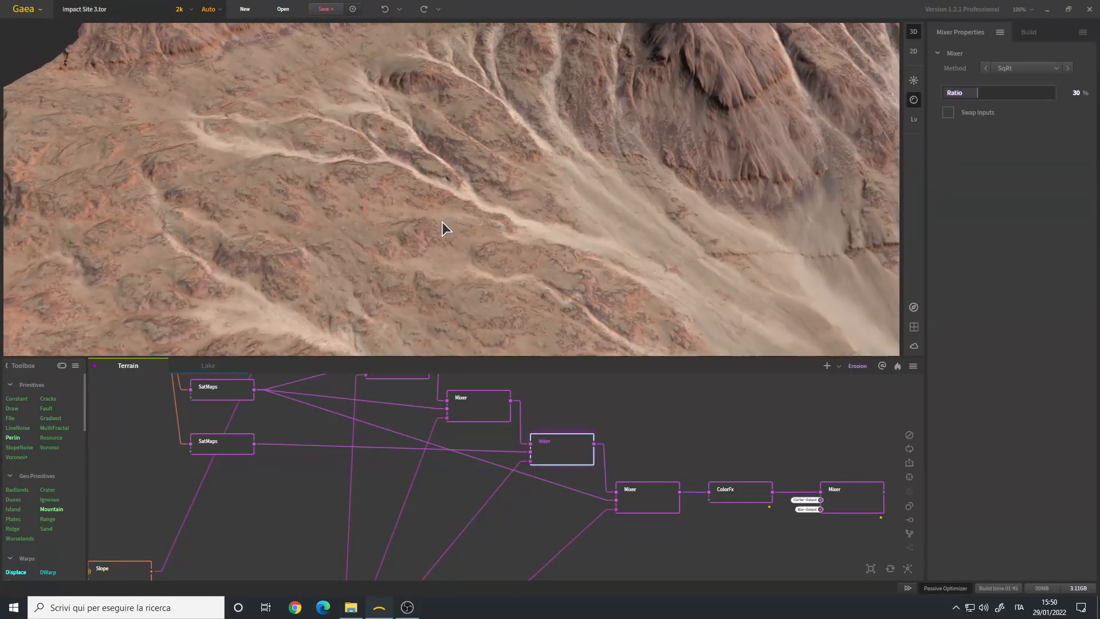
left_click(652, 502)
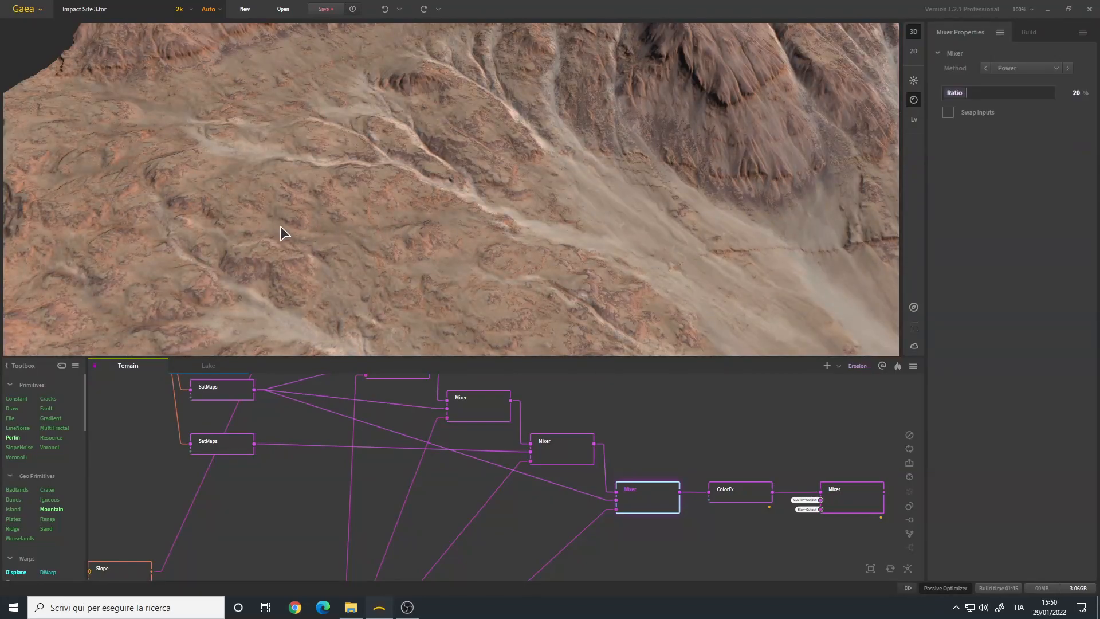
left_click_drag(367, 229, 333, 225)
left_click_drag(470, 206, 521, 213)
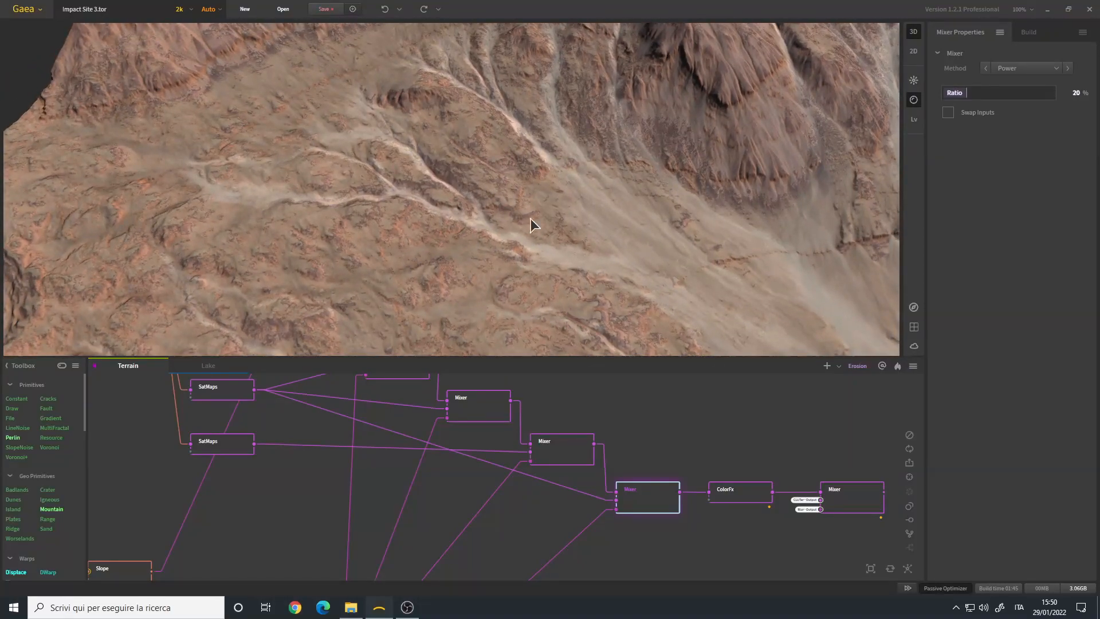
- Compare the fourth and fifth Mixers' results on the outer slope and ridge from another side of the terrain
middle_click_drag(562, 242, 441, 183)
scroll(509, 188, "down", 5)
left_click_drag(521, 187, 400, 246)
scroll(452, 214, "up", 3)
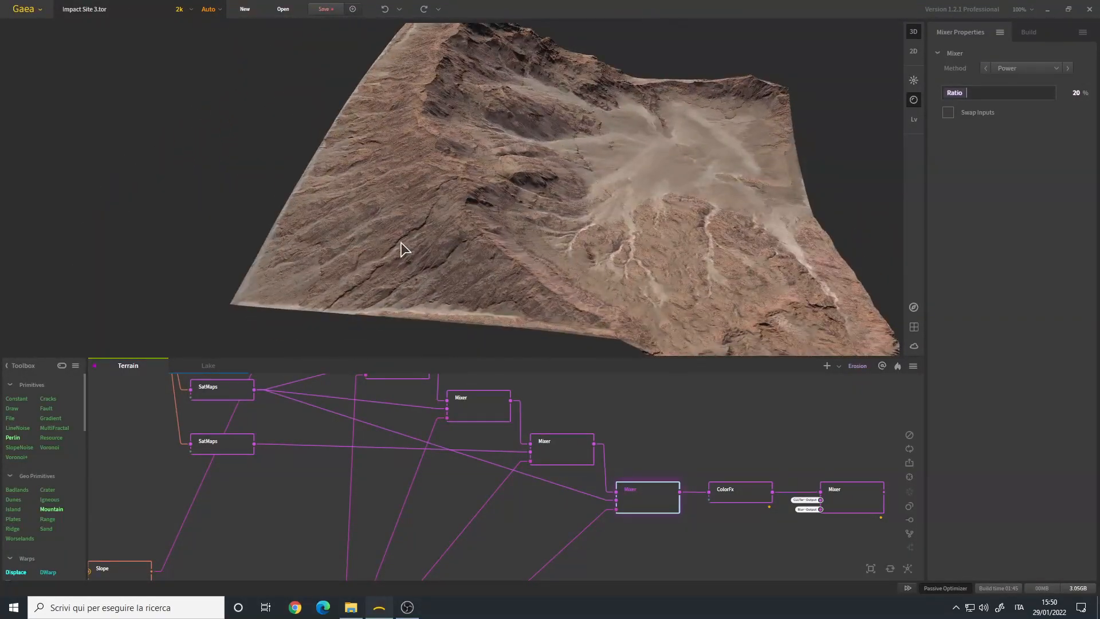
scroll(376, 248, "up", 5)
scroll(393, 252, "down", 6)
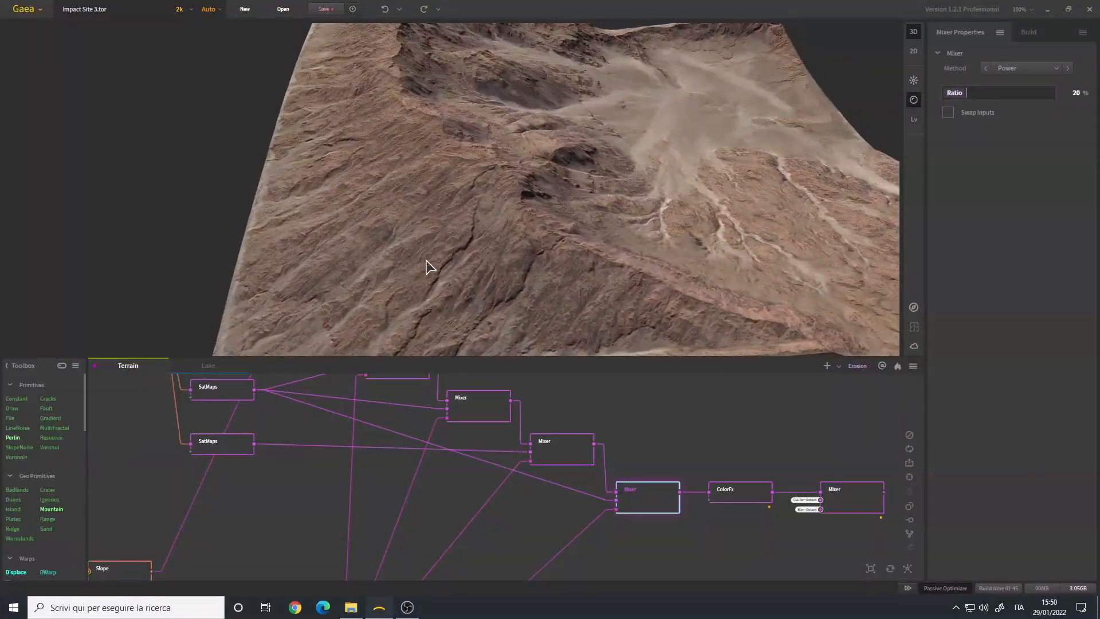
left_click(565, 453)
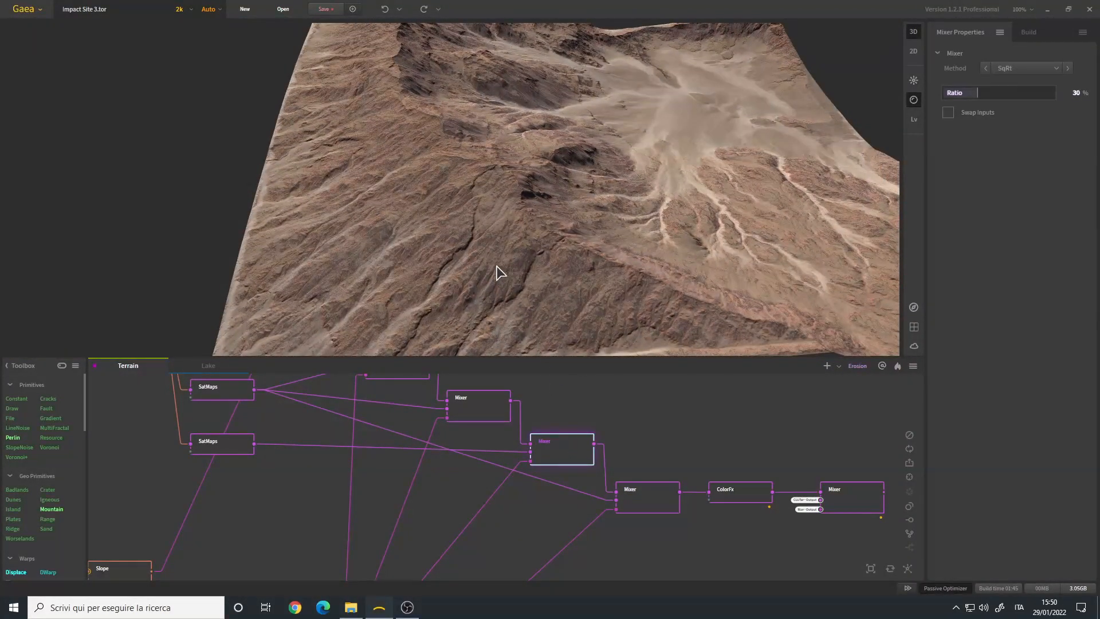
left_click_drag(512, 288, 481, 257)
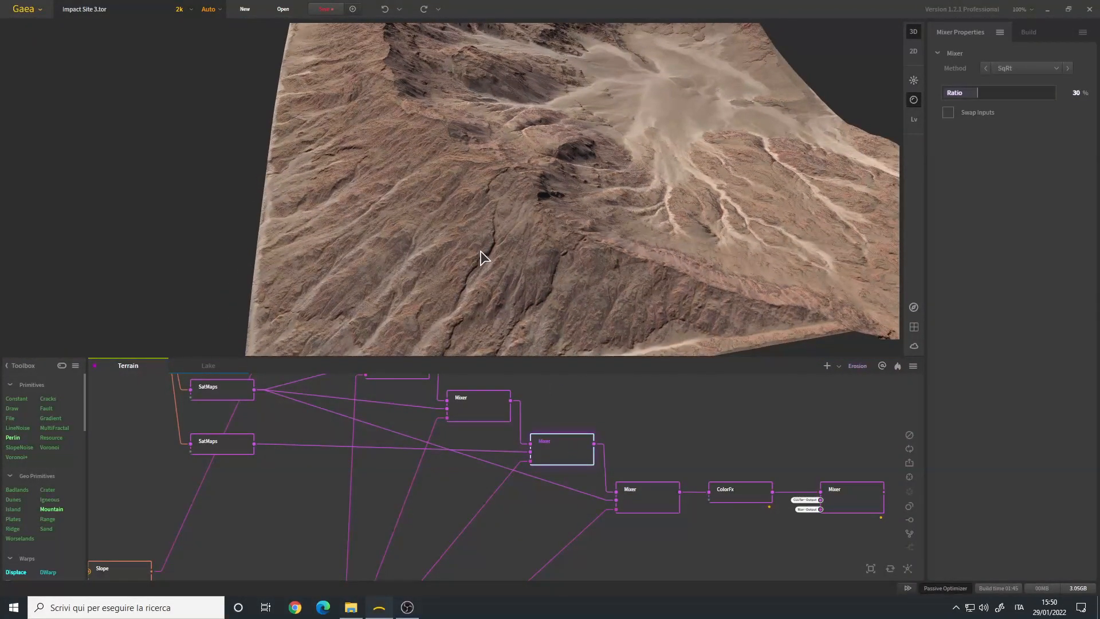
left_click(648, 504)
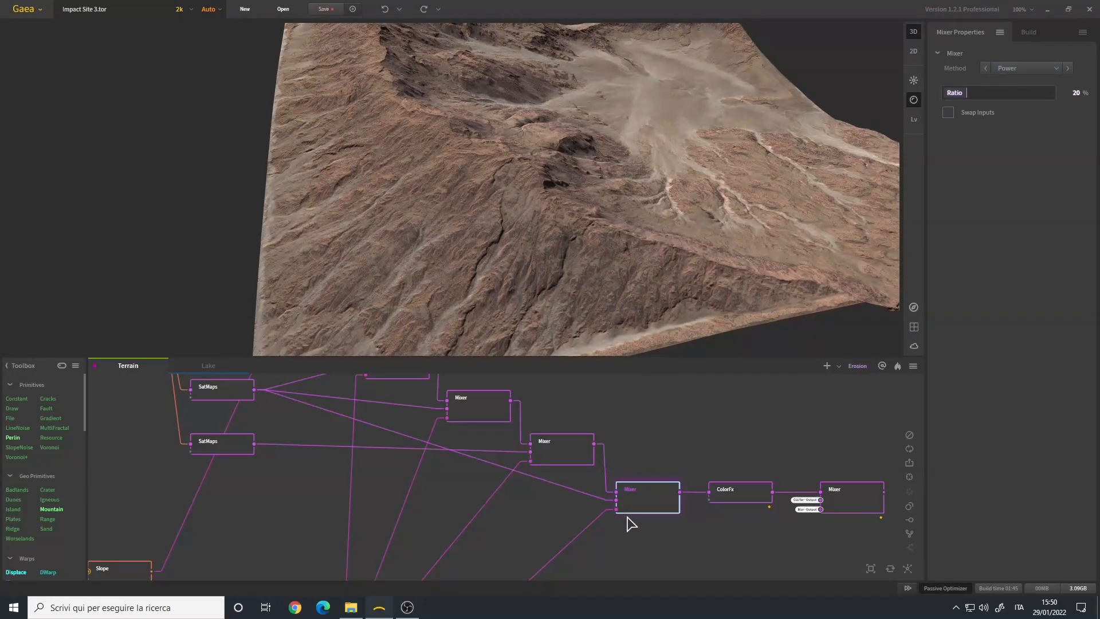
left_click_drag(514, 295, 425, 228)
scroll(486, 243, "down", 3)
scroll(425, 228, "up", 3)
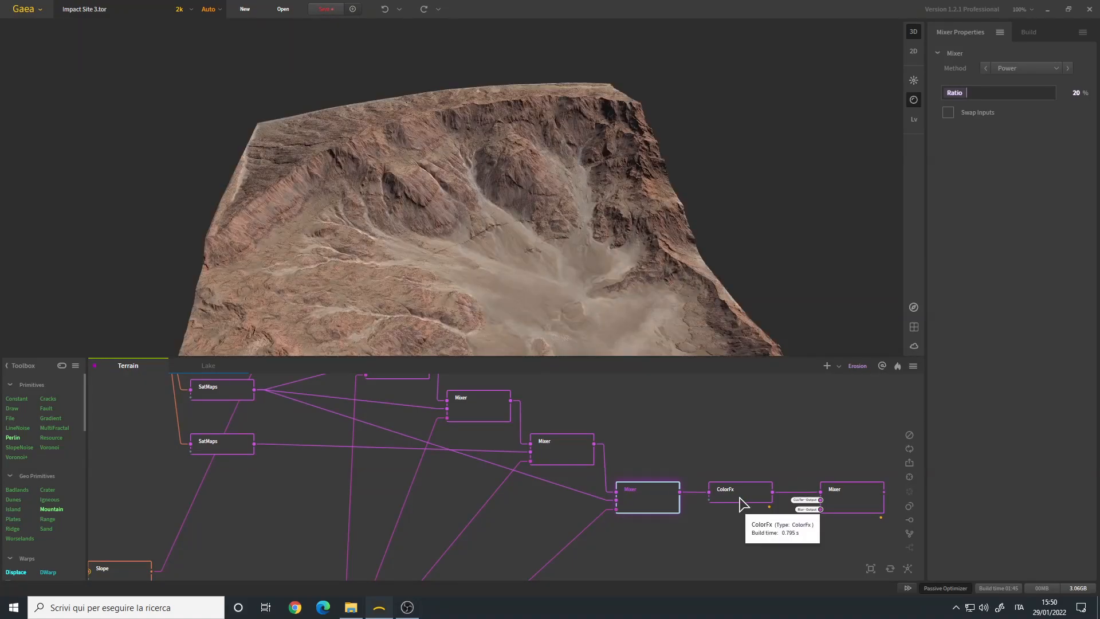
- Examine the ColorFx node's contrast, HSL and equalize settings and their effect on the terrain
left_click(743, 503)
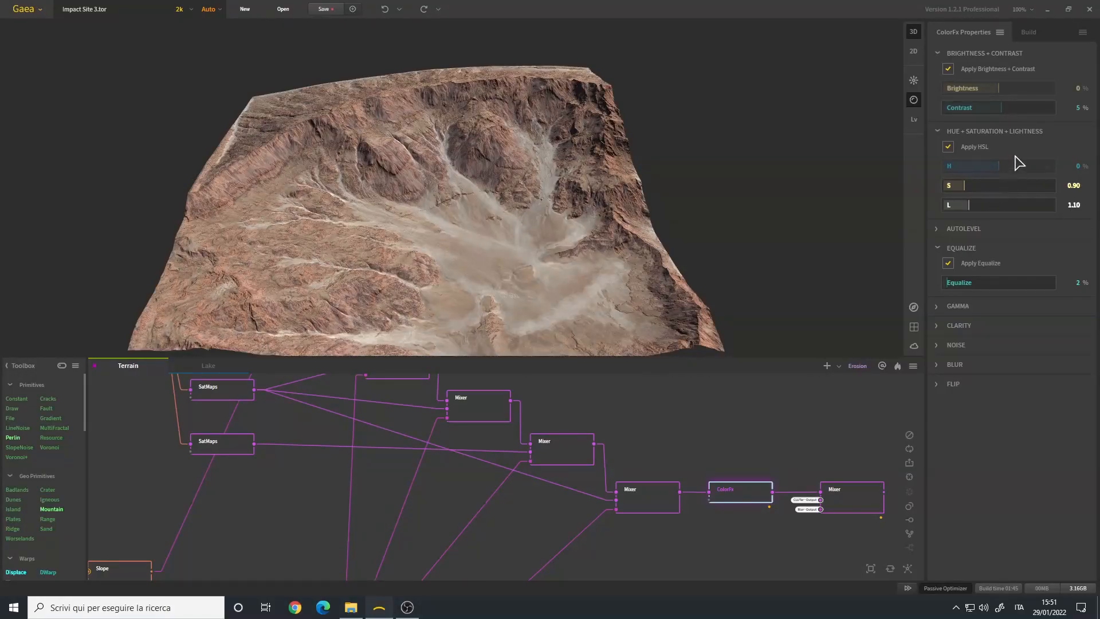
left_click_drag(505, 227, 443, 226)
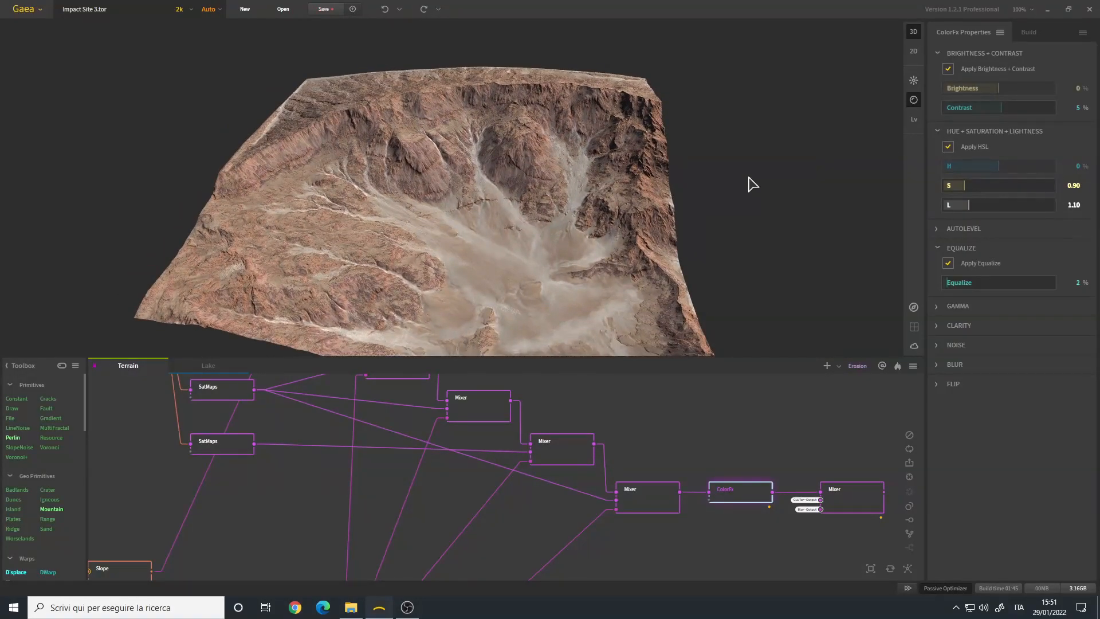
left_click_drag(546, 248, 364, 220)
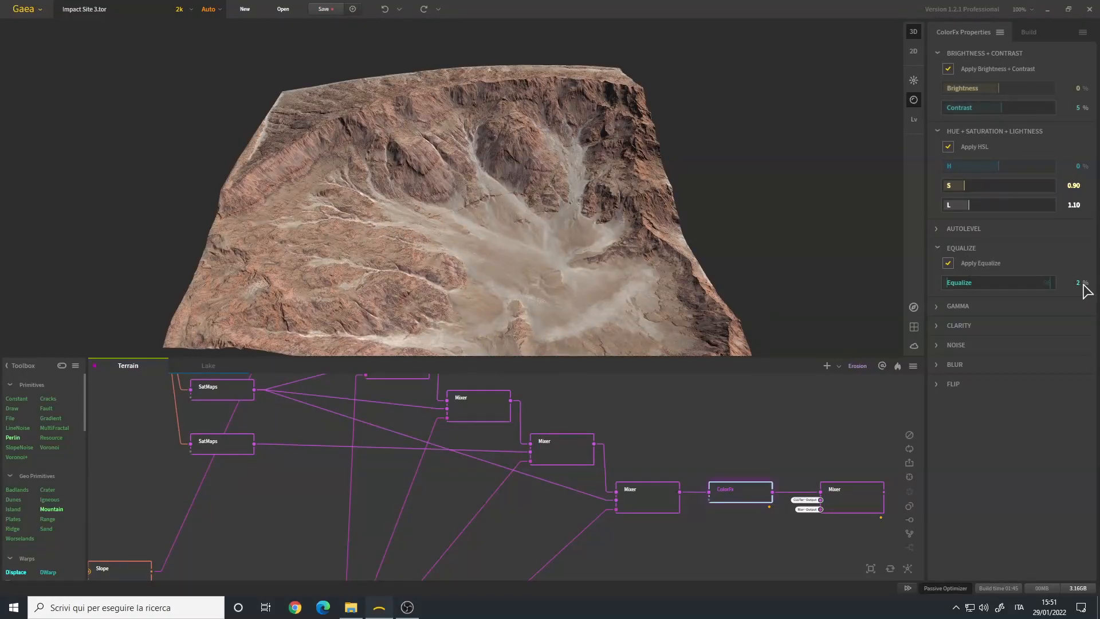
left_click_drag(489, 207, 467, 217)
key("Right")
- Examine the final Mixer's lake result and trace its CLUTer and Blur inputs to their nodes in the Lake graph
middle_click_drag(725, 477, 469, 435)
scroll(590, 452, "up", 4)
scroll(572, 446, "down", 4)
scroll(571, 446, "up", 4)
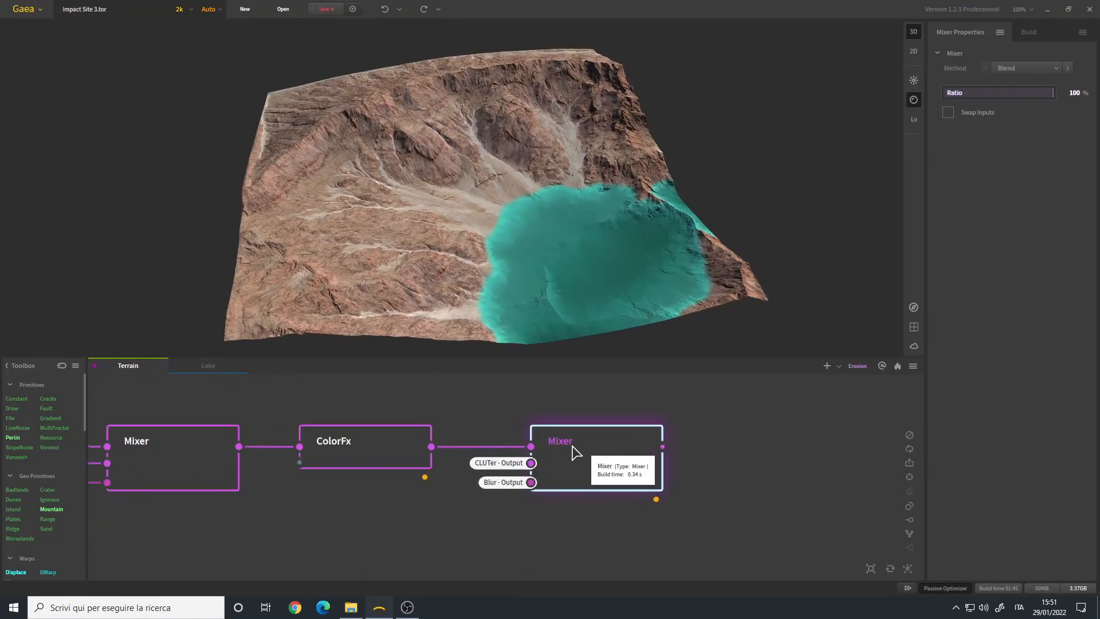
scroll(574, 452, "up", 1)
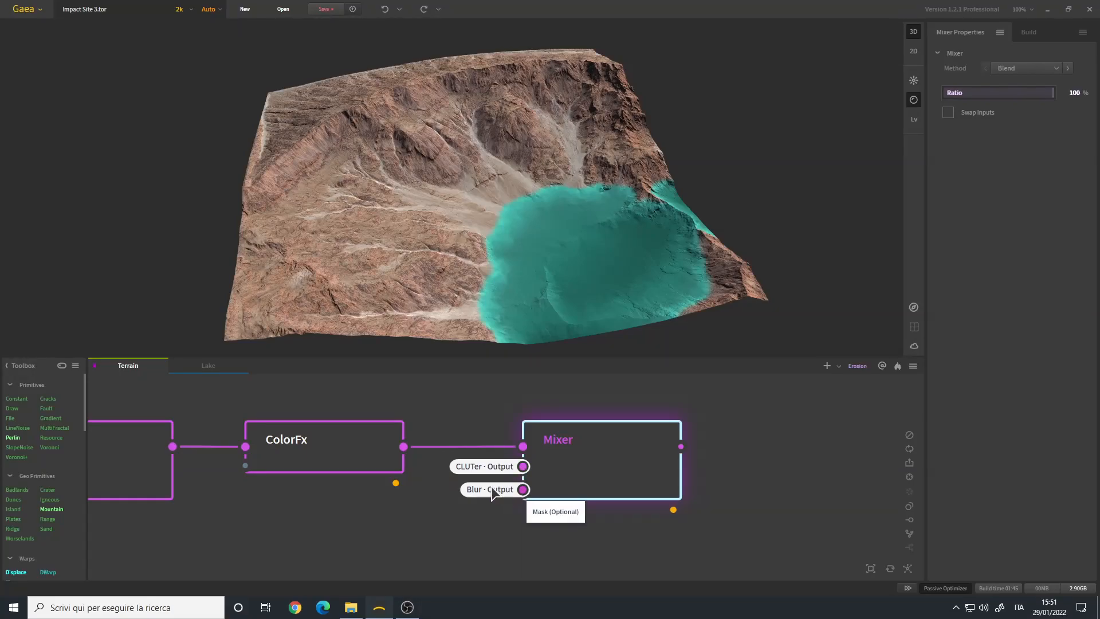
left_click(209, 365)
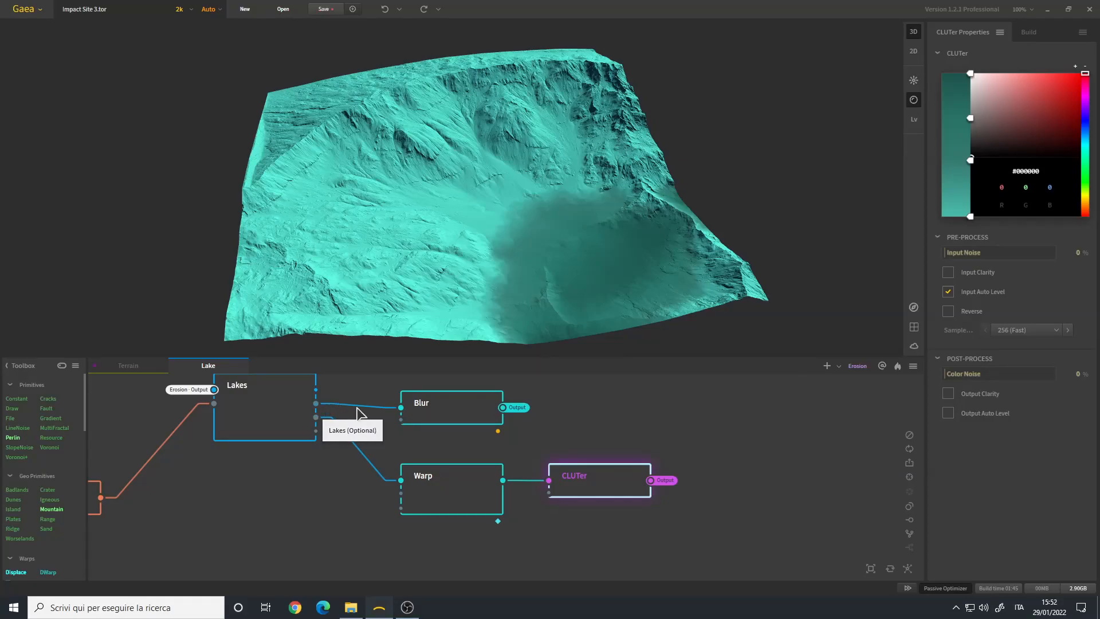
middle_click_drag(403, 451, 442, 504)
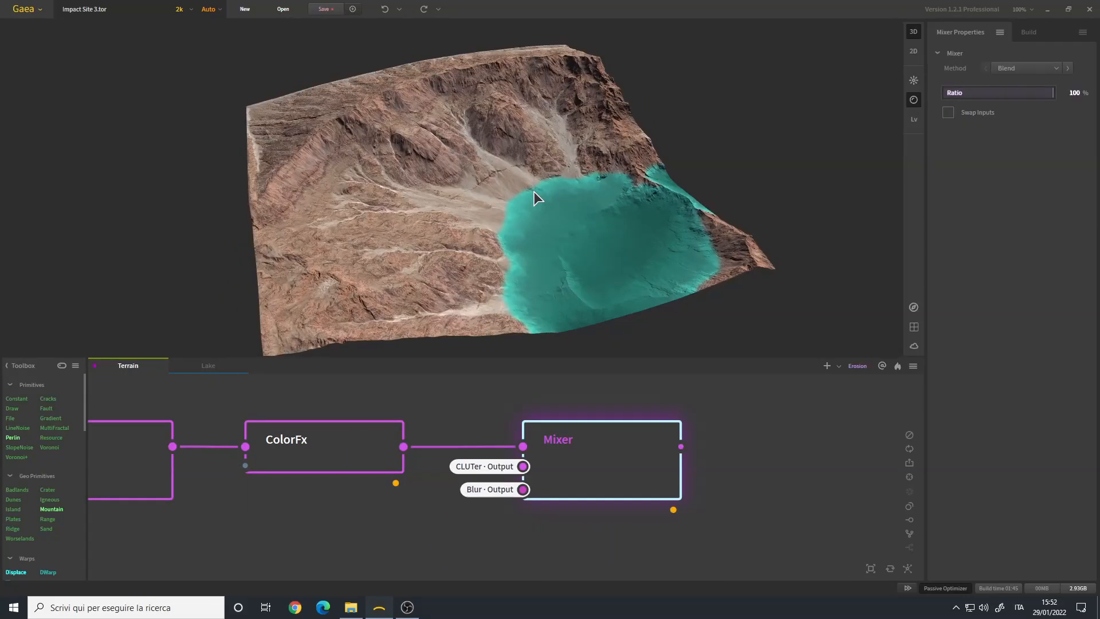
- Return to the Terrain graph and view the finished terrain with the lake from several angles
left_click_drag(534, 191, 490, 210)
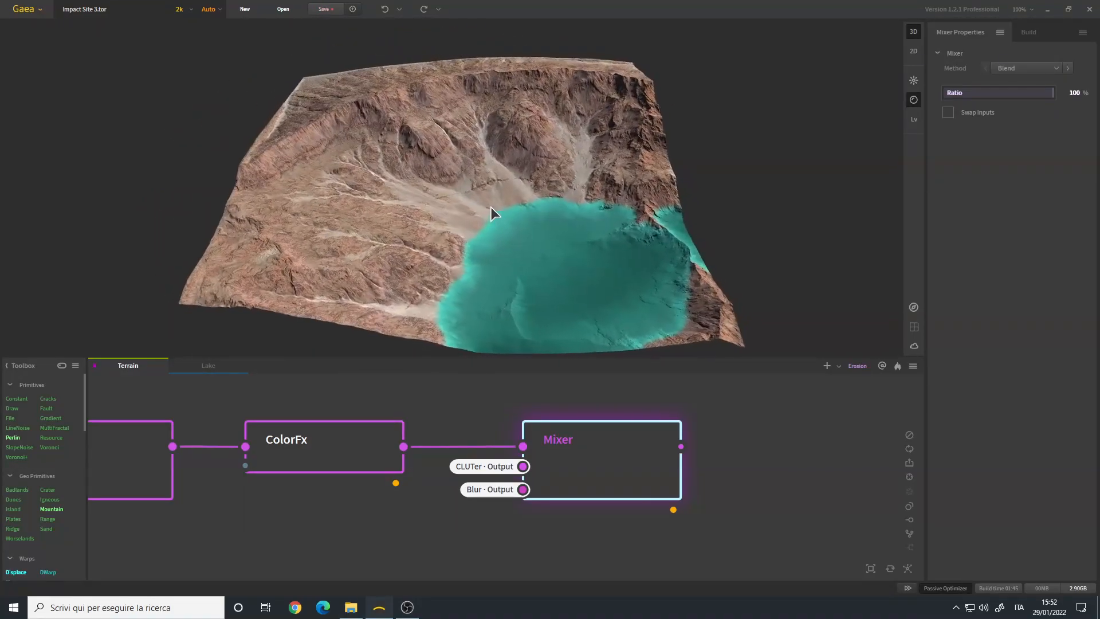
scroll(427, 496, "down", 5)
left_click_drag(412, 447, 546, 462)
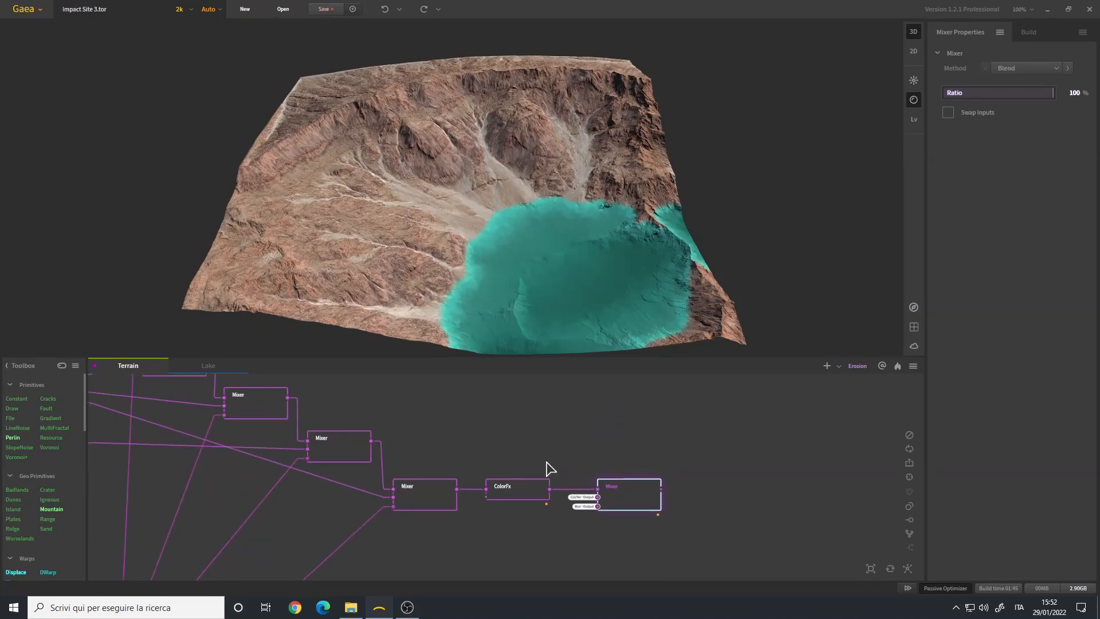
left_click_drag(528, 219, 499, 260)
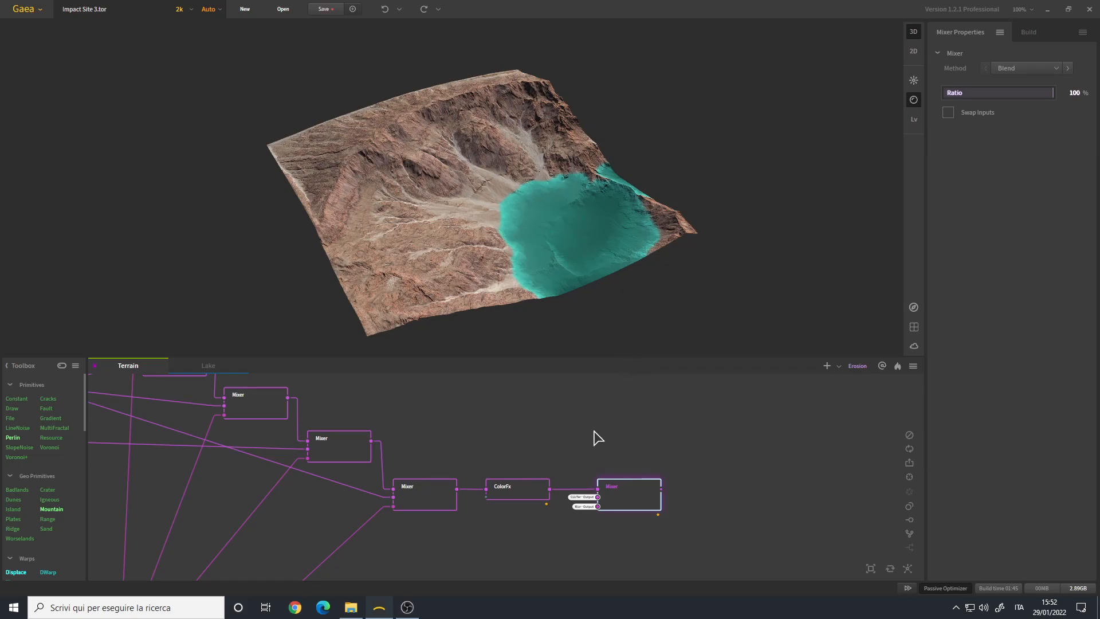
left_click_drag(514, 249, 487, 239)
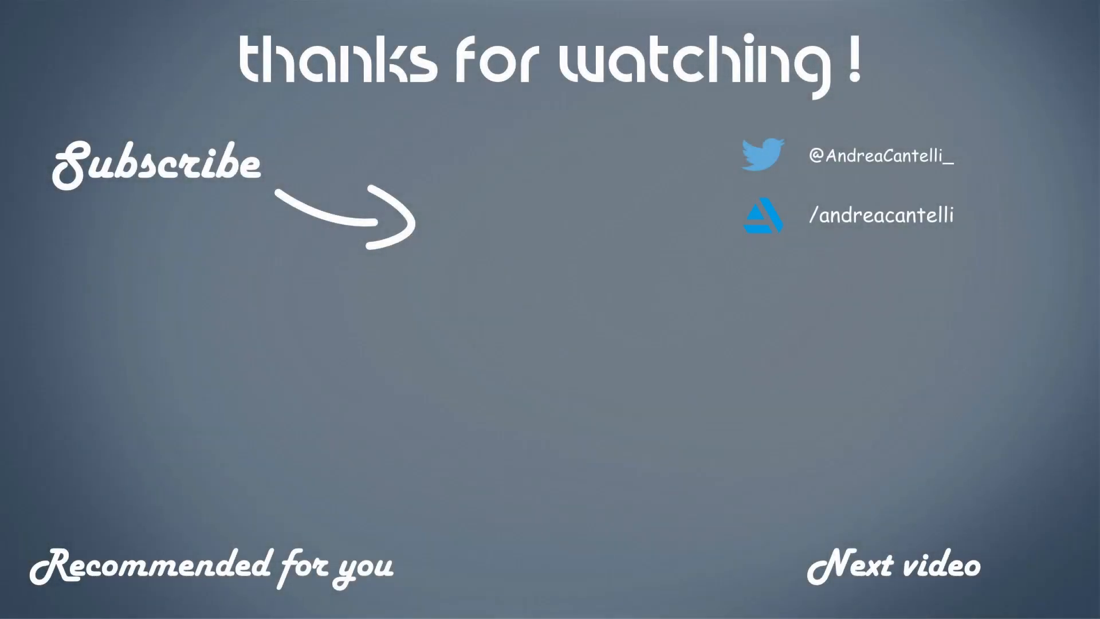